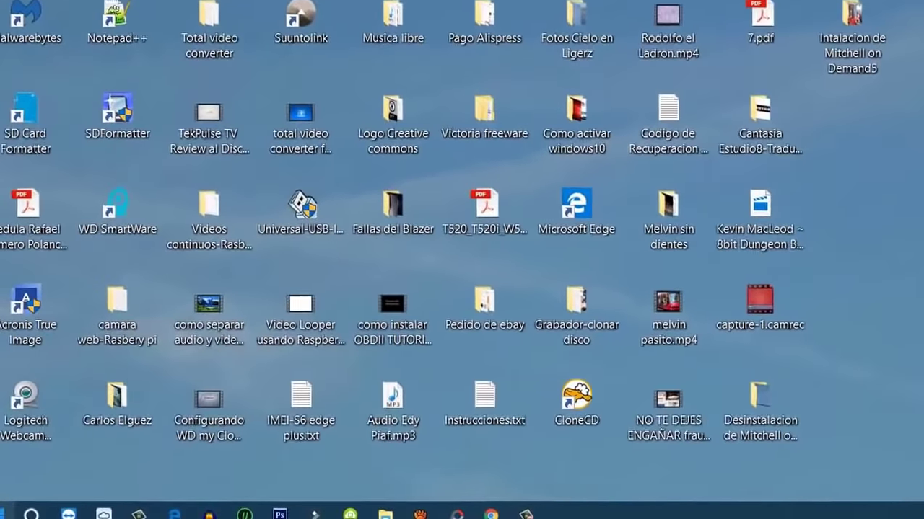
Look through the installed programs list for WinRAR and expand its folder to check its entries.
{"action": "key", "text": "super"}
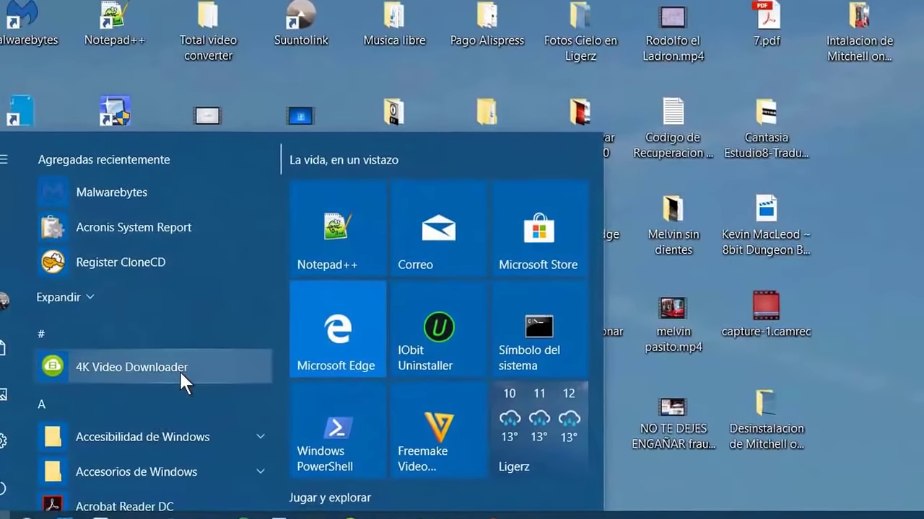
{"action": "scroll", "coordinate": [180, 370], "scroll_direction": "down", "scroll_amount": 10}
{"action": "scroll", "coordinate": [188, 379], "scroll_direction": "down", "scroll_amount": 12}
{"action": "scroll", "coordinate": [193, 357], "scroll_direction": "down", "scroll_amount": 15}
{"action": "scroll", "coordinate": [194, 357], "scroll_direction": "down", "scroll_amount": 5}
{"action": "scroll", "coordinate": [147, 377], "scroll_direction": "up", "scroll_amount": 2}
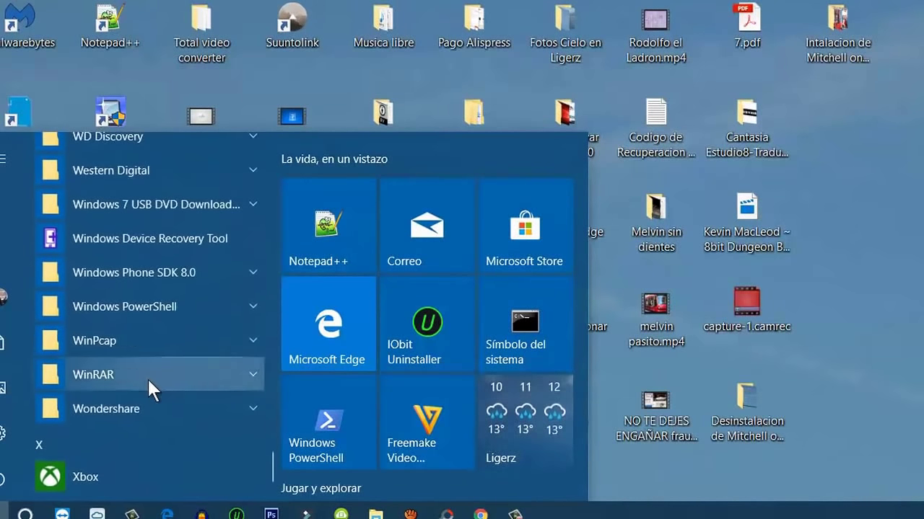
{"action": "left_click", "coordinate": [148, 376]}
{"action": "scroll", "coordinate": [189, 441], "scroll_direction": "down", "scroll_amount": 2}
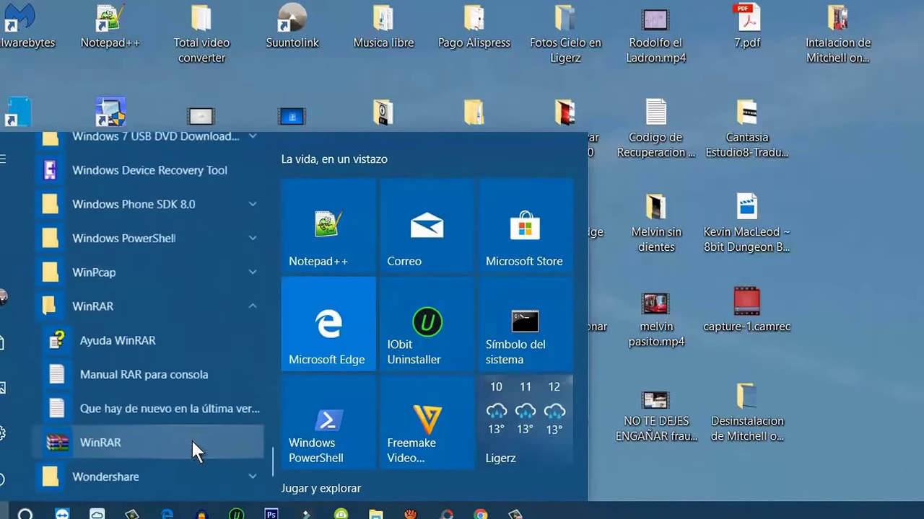
{"action": "scroll", "coordinate": [190, 438], "scroll_direction": "down", "scroll_amount": 1}
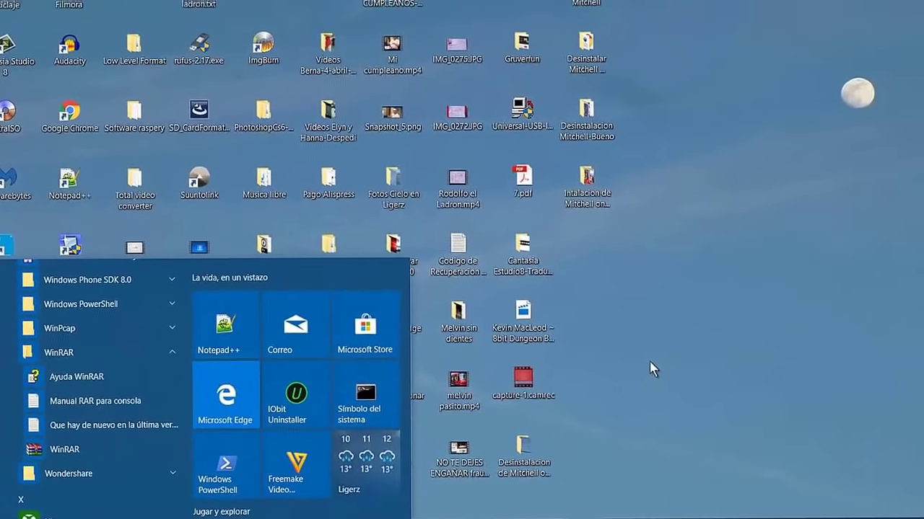
{"action": "left_click", "coordinate": [649, 361]}
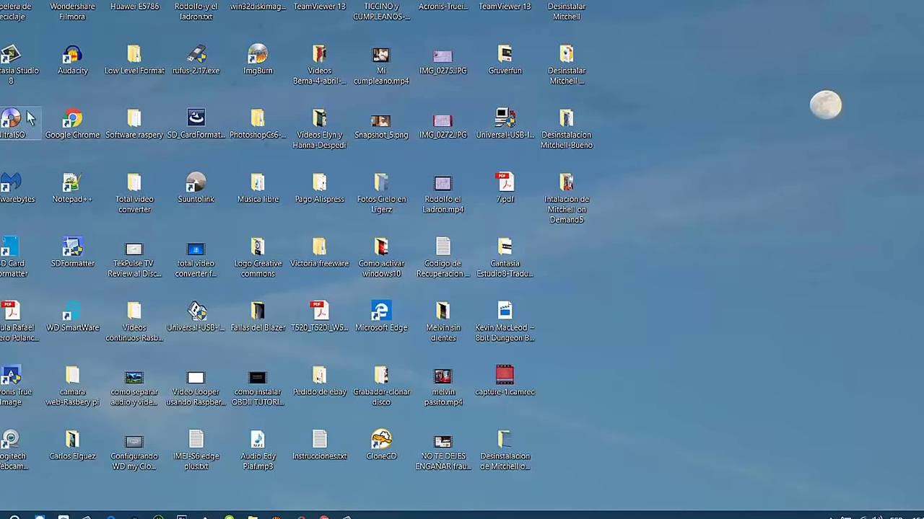
Create a new folder on the desktop and move it to the Recycle Bin.
{"action": "right_click", "coordinate": [680, 214]}
{"action": "mouse_move", "coordinate": [712, 352]}
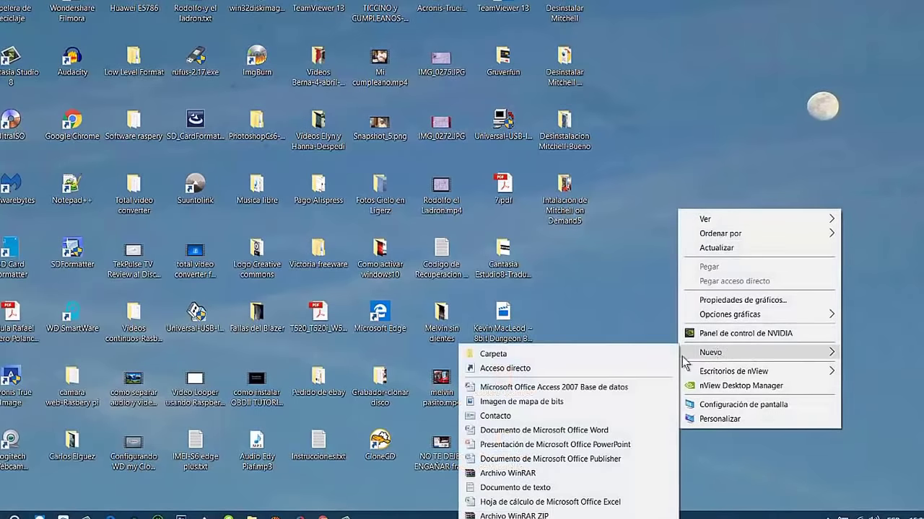
{"action": "left_click", "coordinate": [646, 355]}
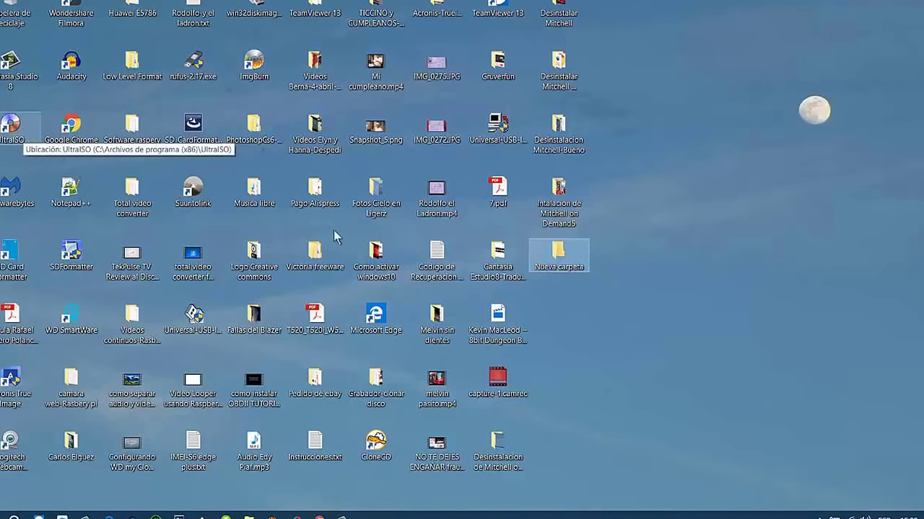
{"action": "right_click", "coordinate": [549, 263]}
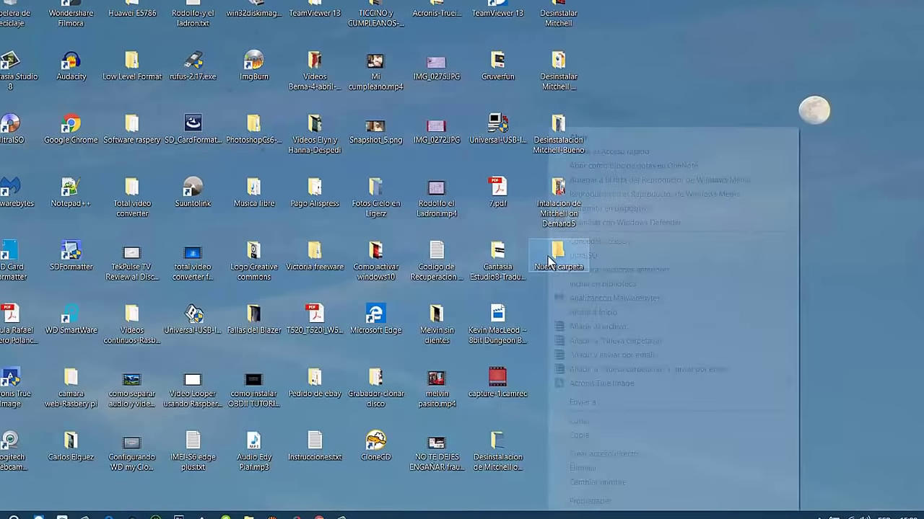
{"action": "left_click", "coordinate": [658, 469]}
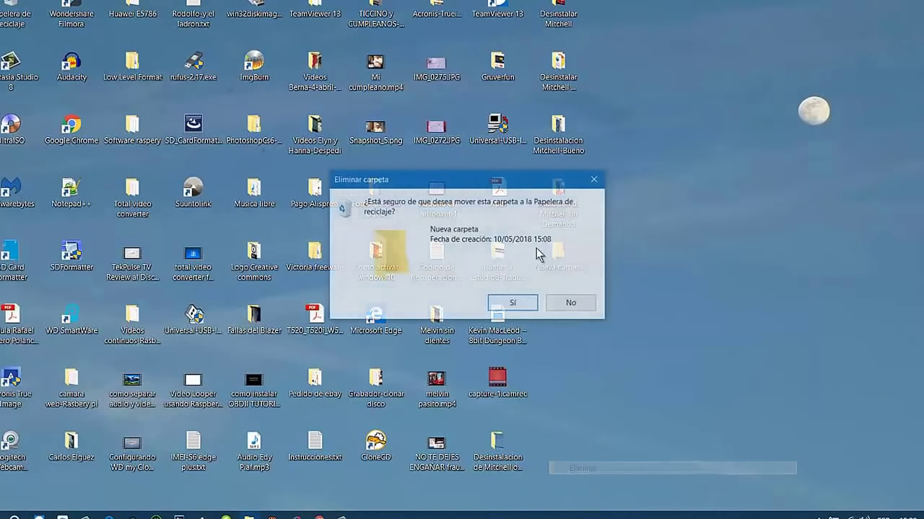
{"action": "left_click", "coordinate": [532, 305]}
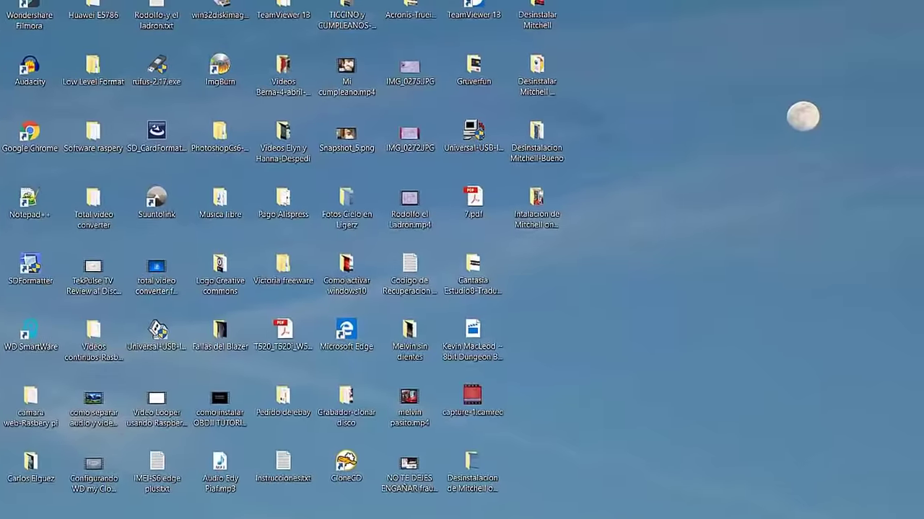
Empty the Recycle Bin and confirm the deletion.
{"action": "right_click", "coordinate": [1, 7]}
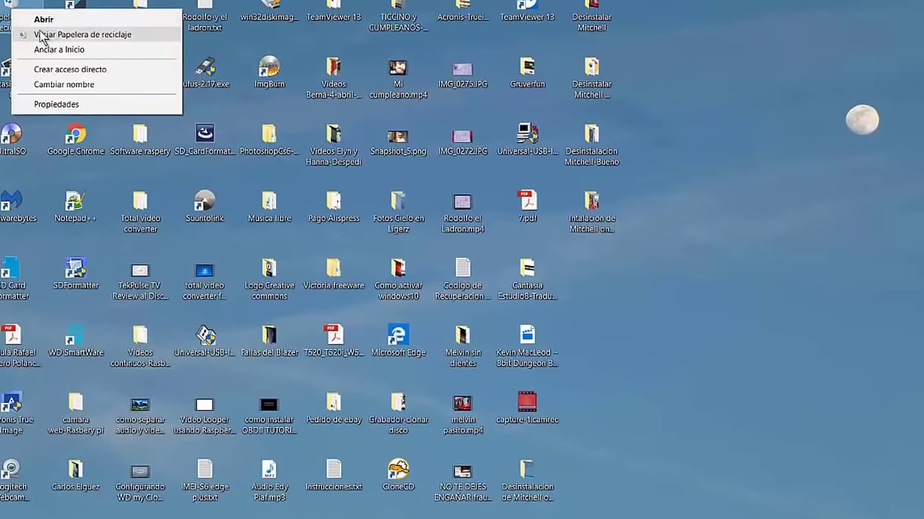
{"action": "left_click", "coordinate": [43, 34]}
{"action": "left_click", "coordinate": [549, 325]}
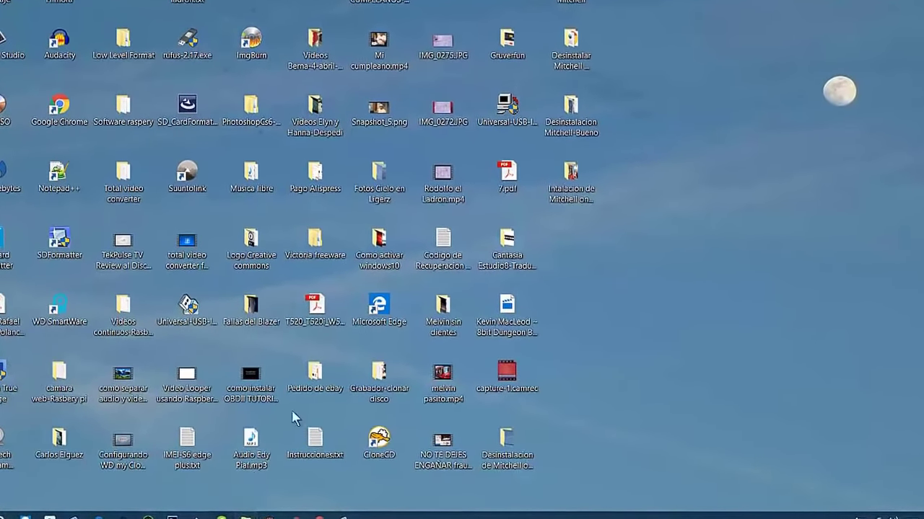
Switch to File Explorer, maximize it and browse the MITCHELL (F:) drive to the Mitchell OnDemand 2015 1Q folder.
{"action": "key", "text": "super+e"}
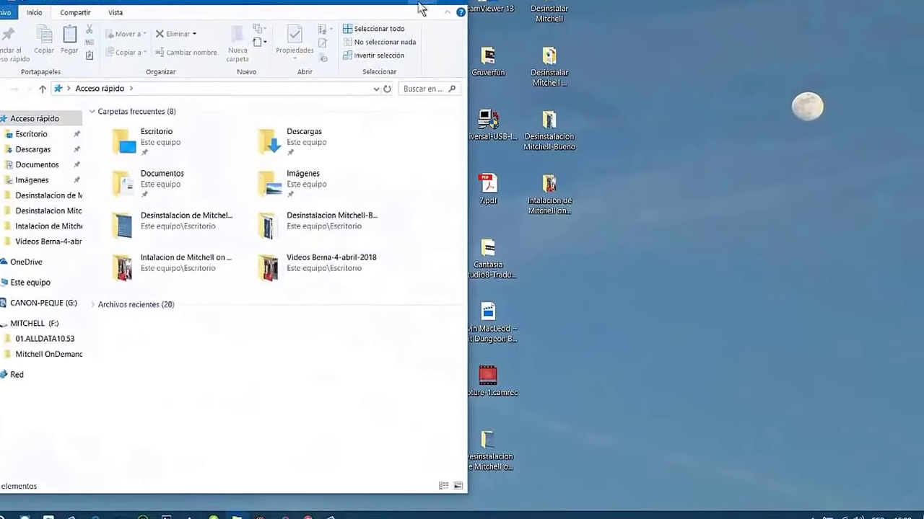
{"action": "left_click", "coordinate": [425, 4]}
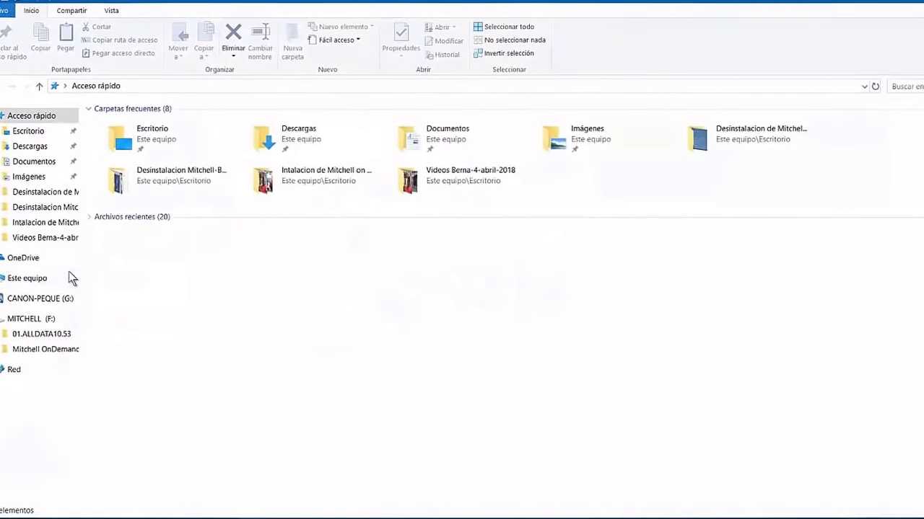
{"action": "left_click", "coordinate": [31, 317]}
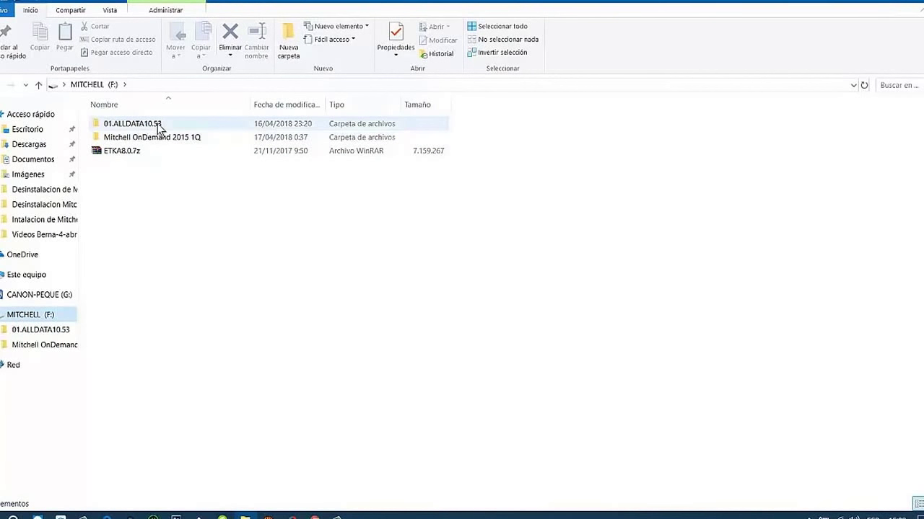
{"action": "mouse_move", "coordinate": [164, 129]}
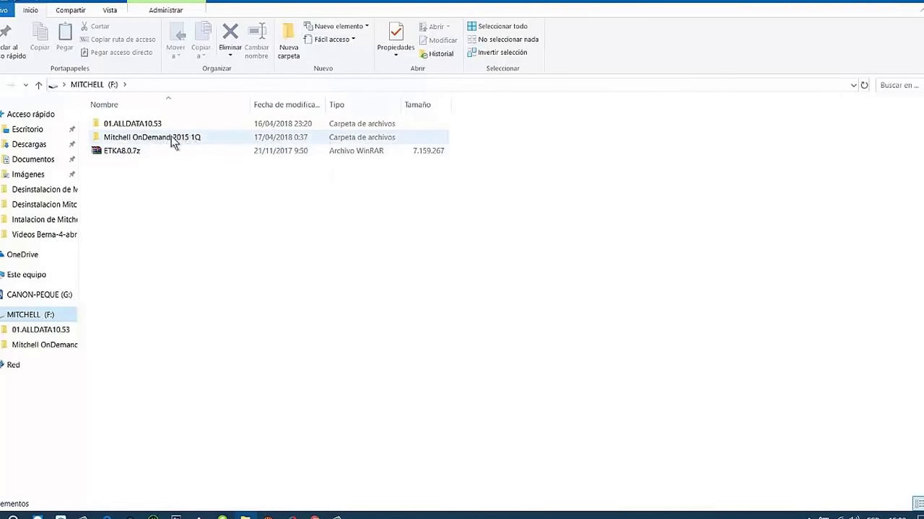
{"action": "mouse_move", "coordinate": [177, 141]}
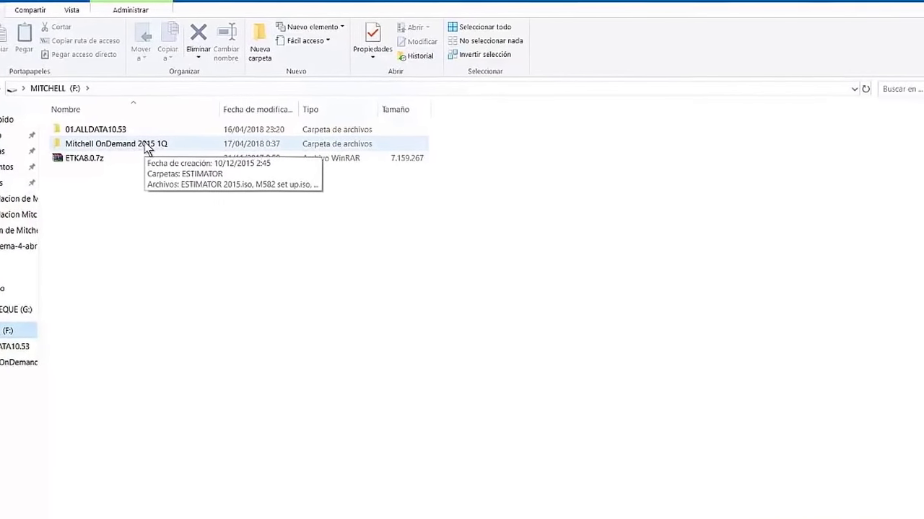
{"action": "double_click", "coordinate": [136, 148]}
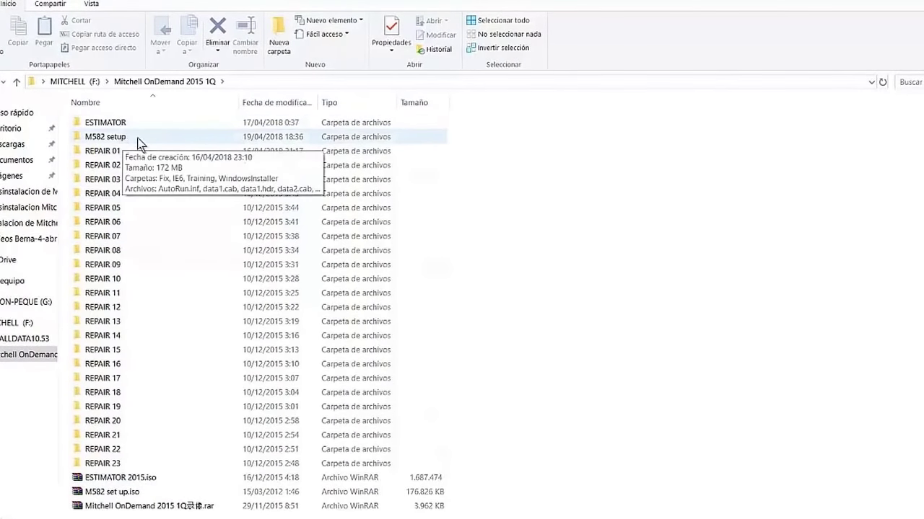
Inspect the contents of the M582 setup and ESTIMATOR folders, returning to the Mitchell OnDemand 2015 1Q folder.
{"action": "double_click", "coordinate": [137, 138]}
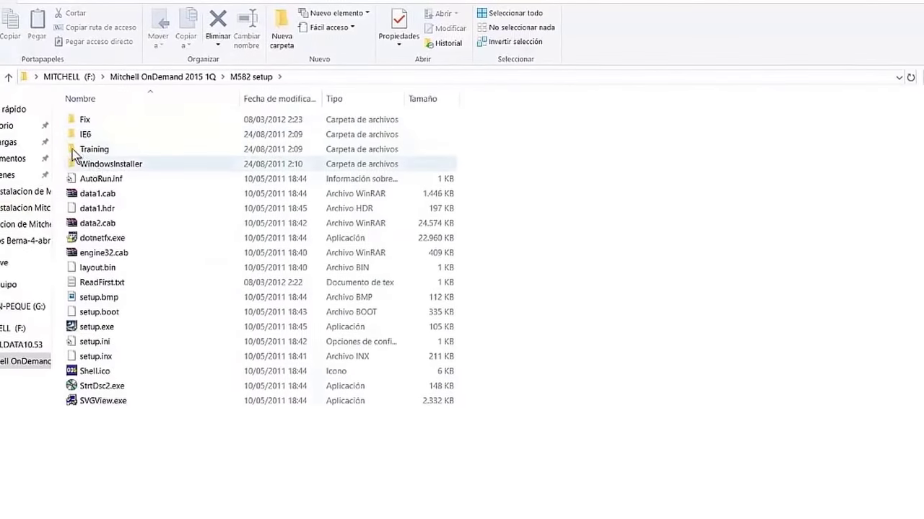
{"action": "key", "text": "BackSpace"}
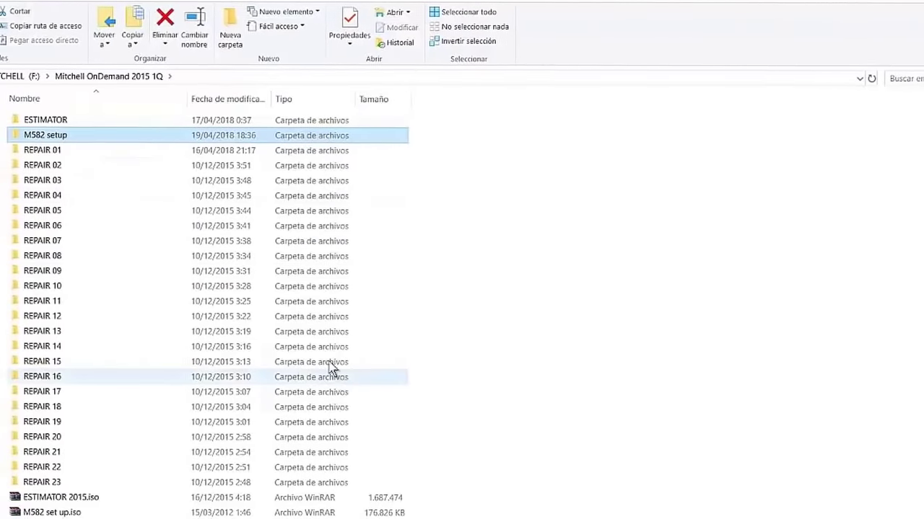
{"action": "double_click", "coordinate": [107, 121]}
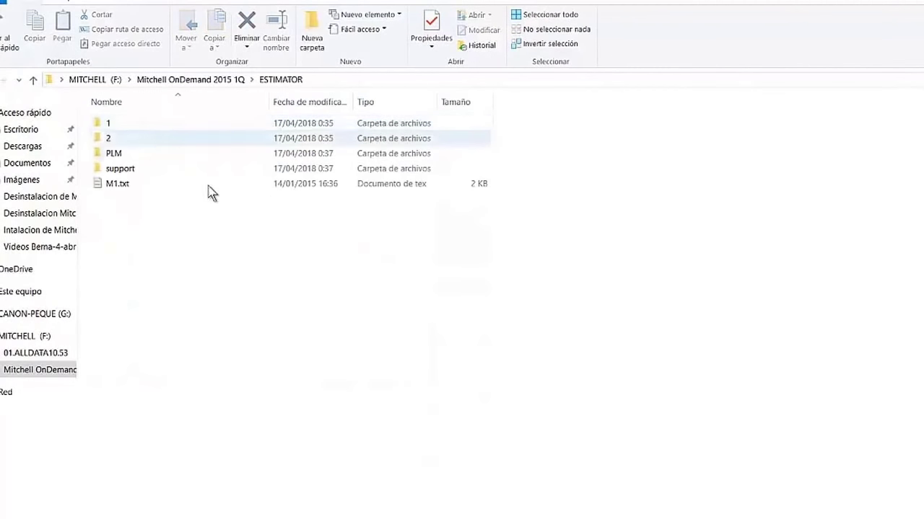
{"action": "left_click", "coordinate": [17, 79]}
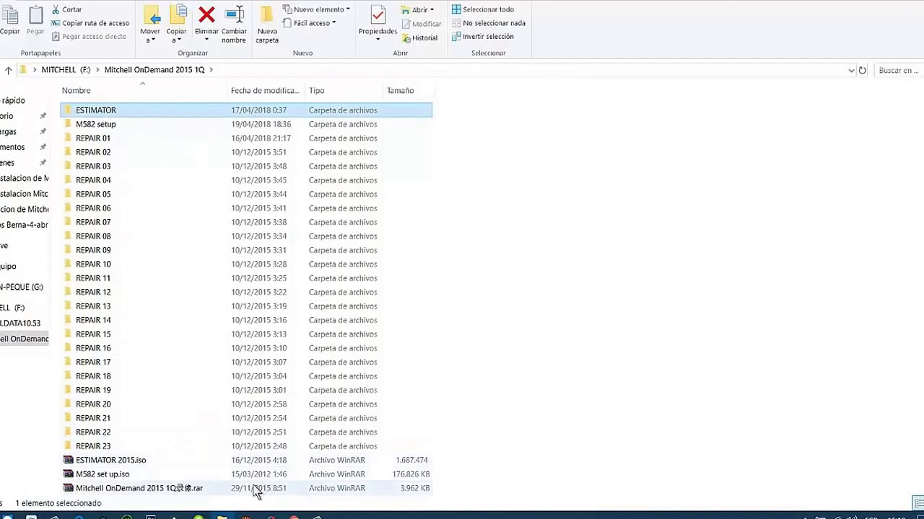
View the contents of the Mitchell OnDemand 2015 1Q .rar archive, then close the archive and the folder window.
{"action": "left_click", "coordinate": [203, 491]}
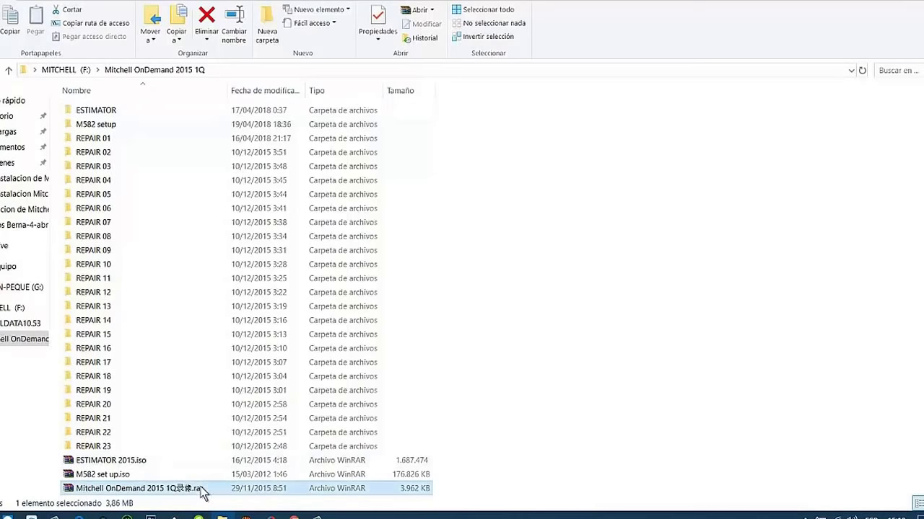
{"action": "double_click", "coordinate": [204, 491]}
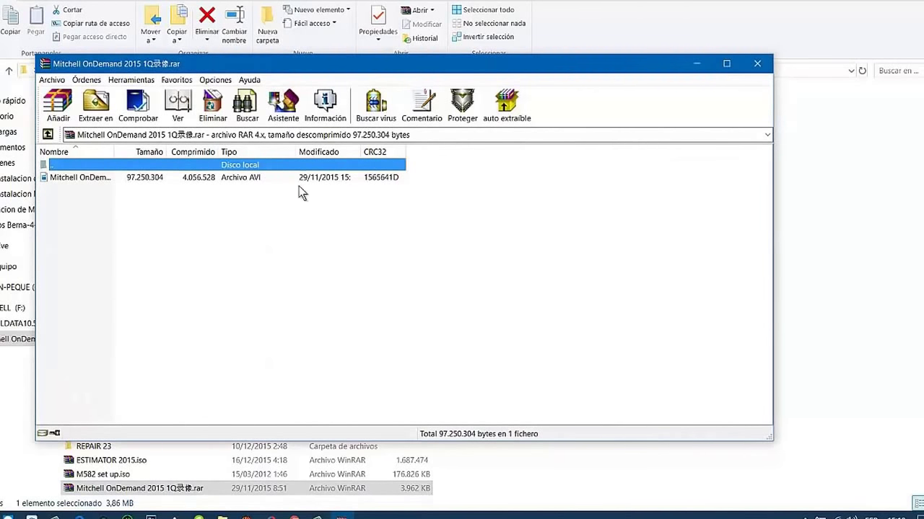
{"action": "left_click", "coordinate": [757, 63]}
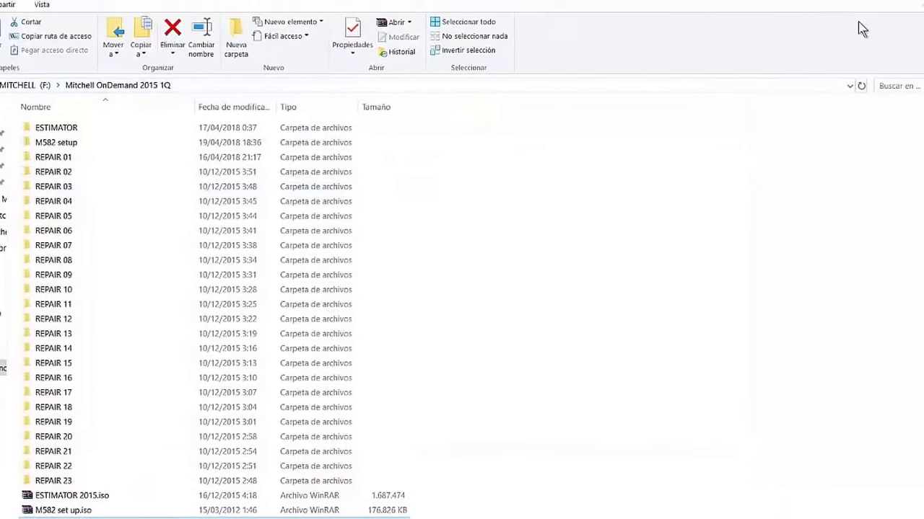
{"action": "left_click", "coordinate": [915, 2]}
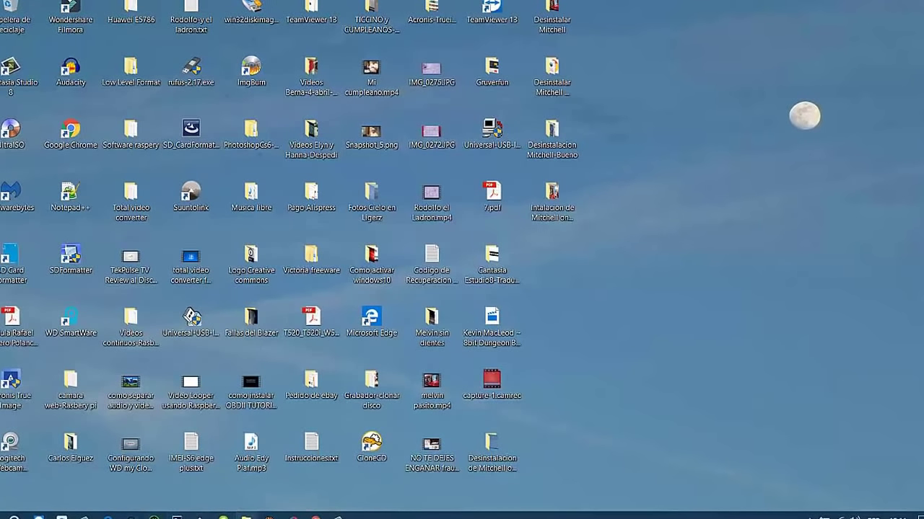
Open the M582 setup folder inside Mitchell OnDemand 2015 1Q on the MITCHELL (F:) drive.
{"action": "left_click", "coordinate": [246, 516]}
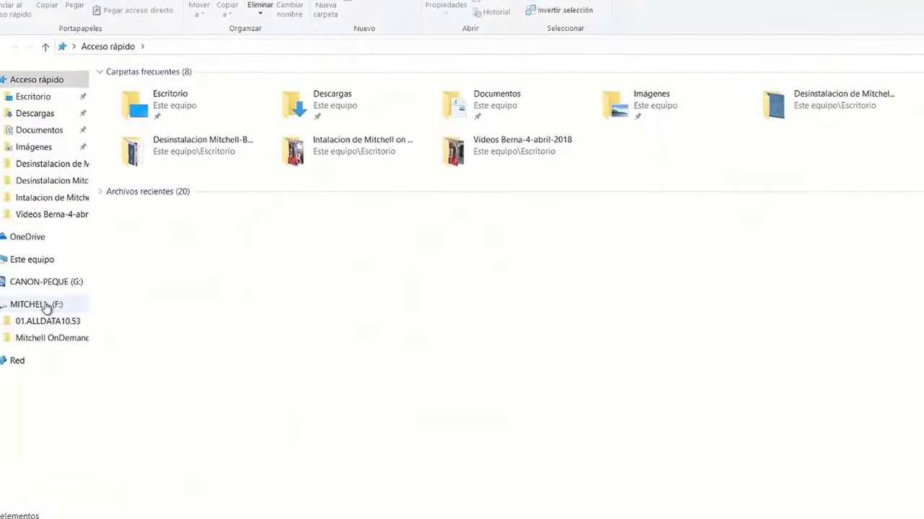
{"action": "left_click", "coordinate": [62, 307]}
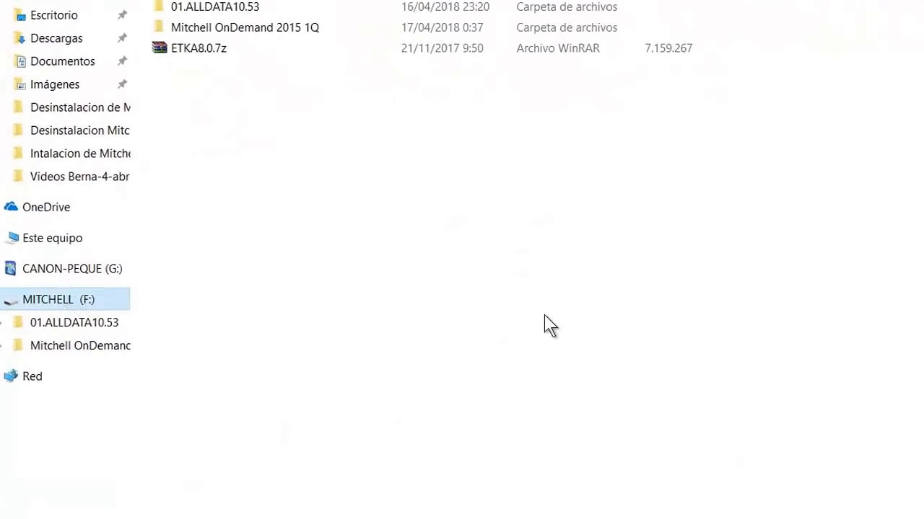
{"action": "double_click", "coordinate": [277, 32]}
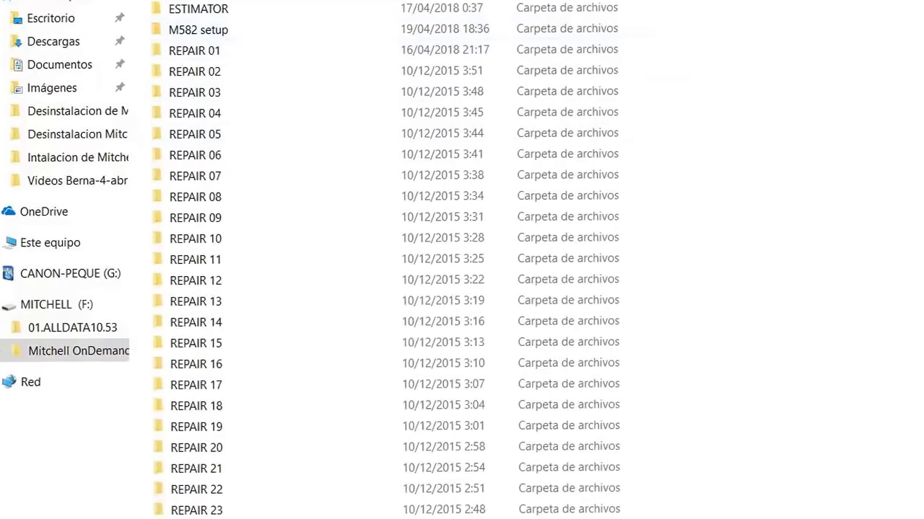
{"action": "double_click", "coordinate": [258, 37]}
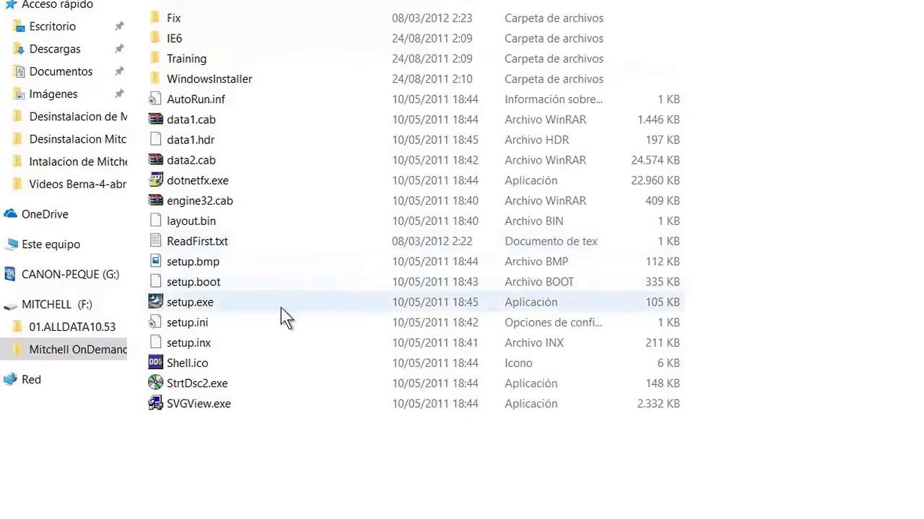
Run setup.exe as administrator and proceed past the OnDemand5 Setup welcome page to the license agreement.
{"action": "left_click", "coordinate": [224, 303]}
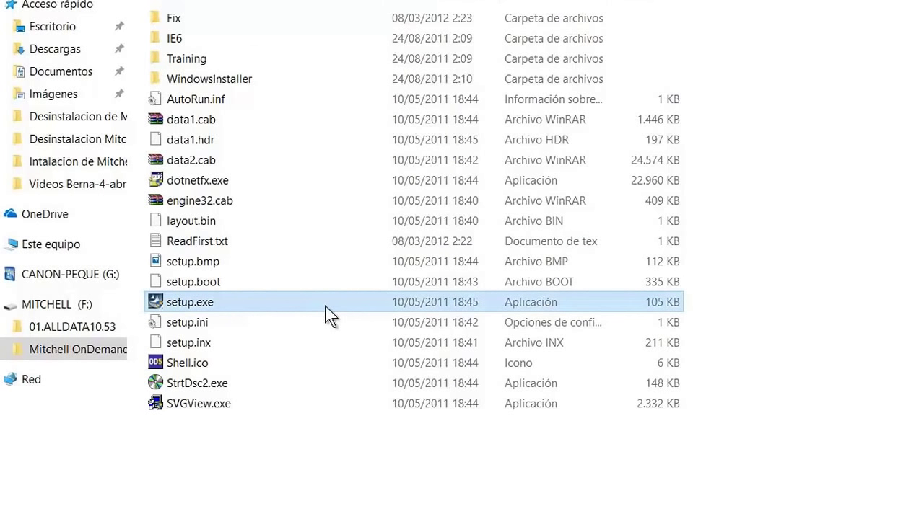
{"action": "mouse_move", "coordinate": [317, 311]}
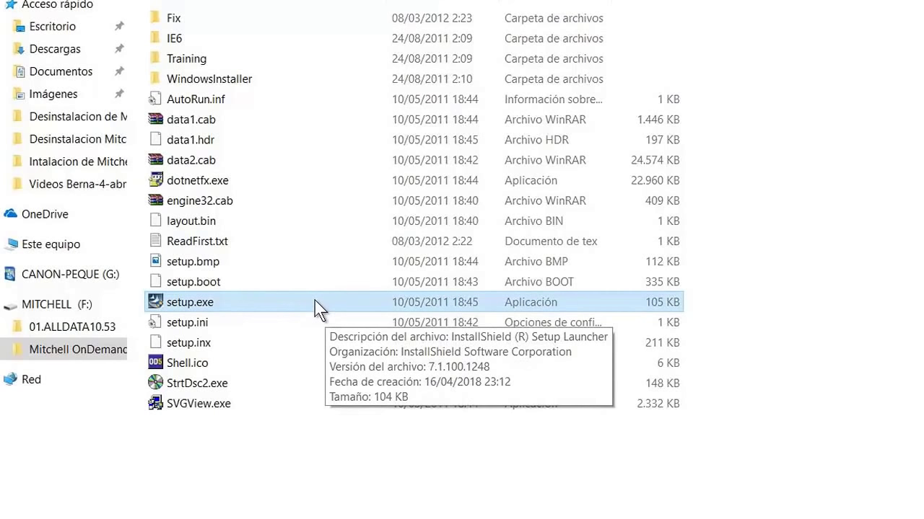
{"action": "right_click", "coordinate": [315, 301]}
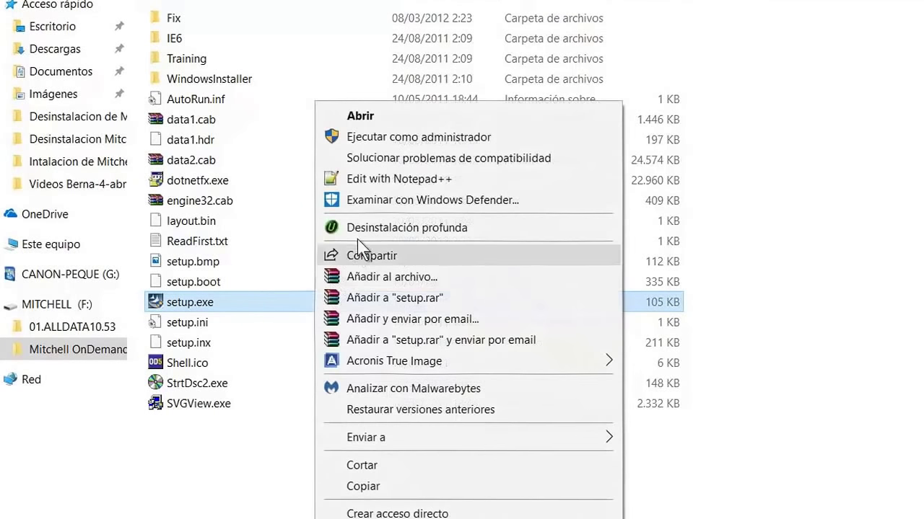
{"action": "left_click", "coordinate": [371, 137]}
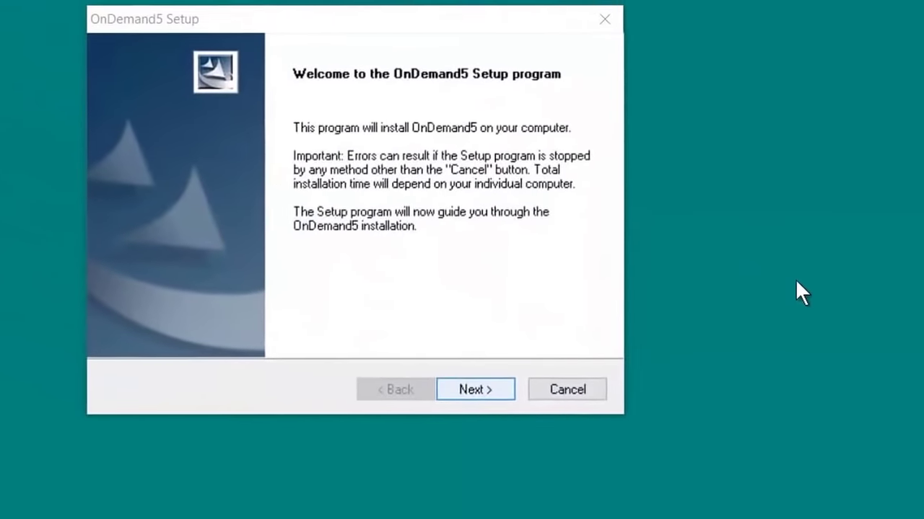
{"action": "key", "text": "Return"}
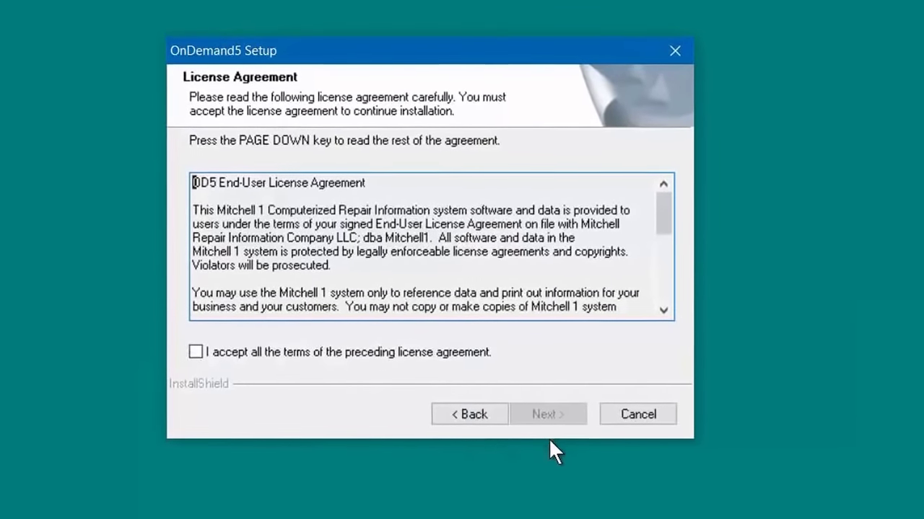
Accept the OnDemand5 license agreement, keep C:\Mitchell1\OnDemand5 as the installation location, and finish the setup.
{"action": "left_click", "coordinate": [195, 352]}
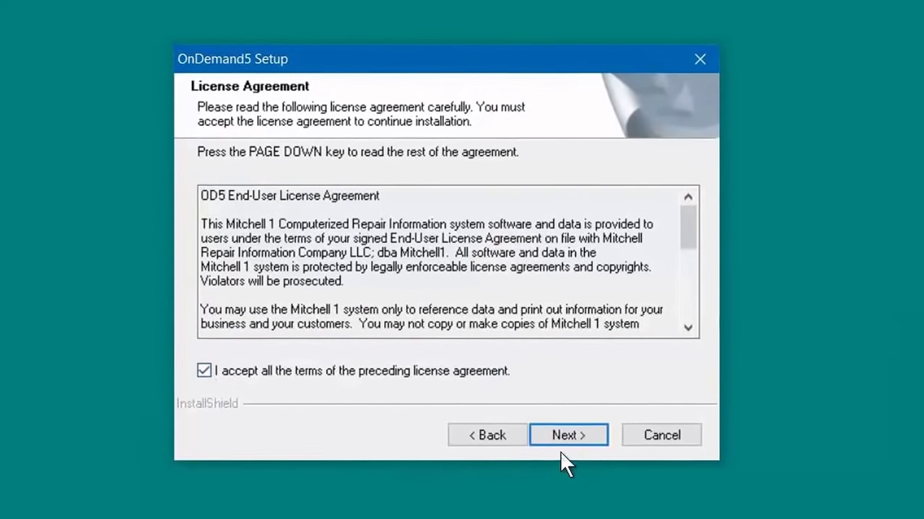
{"action": "left_click", "coordinate": [567, 438]}
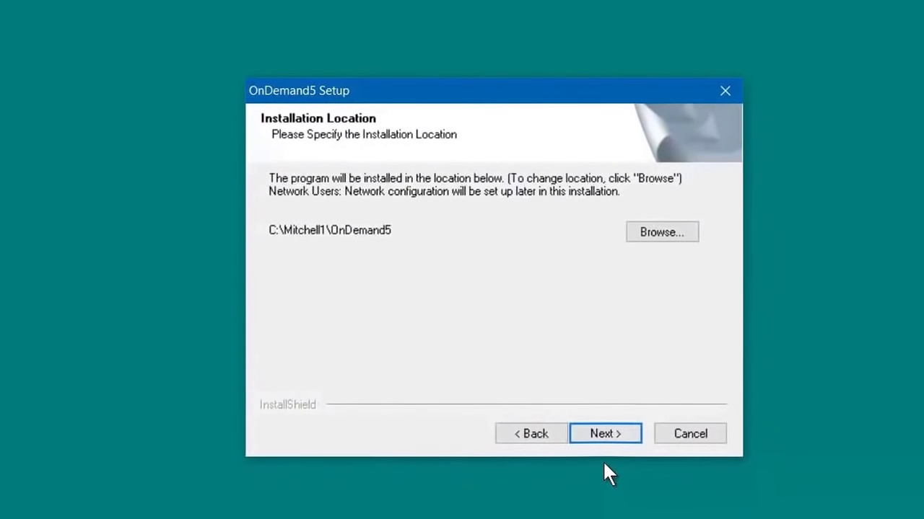
{"action": "left_click", "coordinate": [593, 434]}
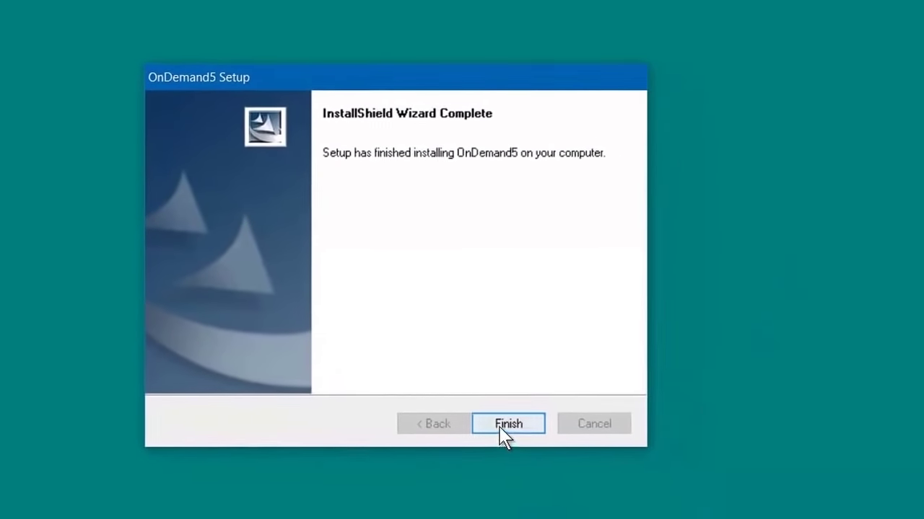
{"action": "left_click", "coordinate": [562, 429]}
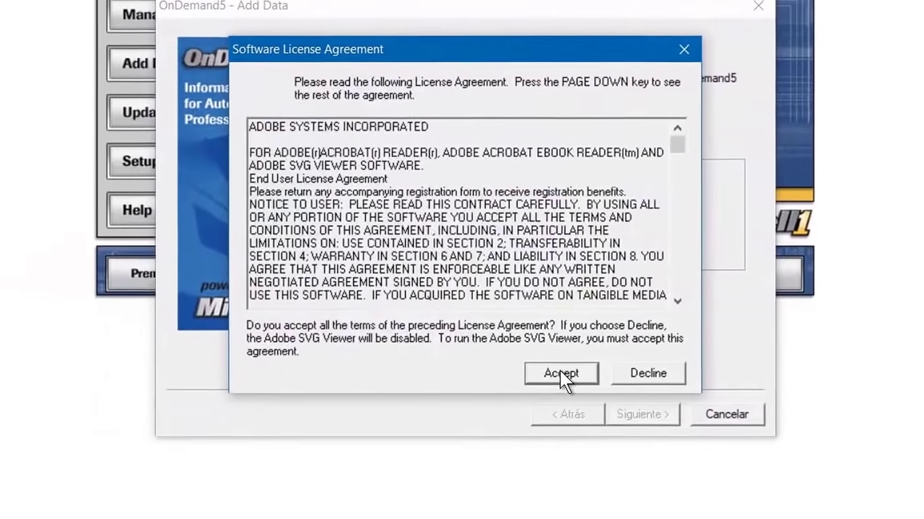
Accept the Adobe SVG Viewer license, then dismiss the Add Data wizard and exit OnDemand5.
{"action": "left_click", "coordinate": [492, 366]}
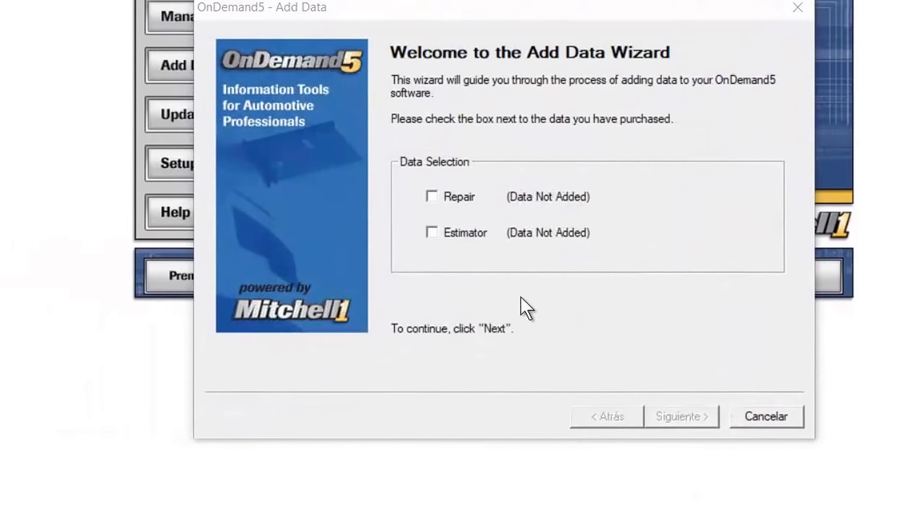
{"action": "left_click", "coordinate": [796, 11]}
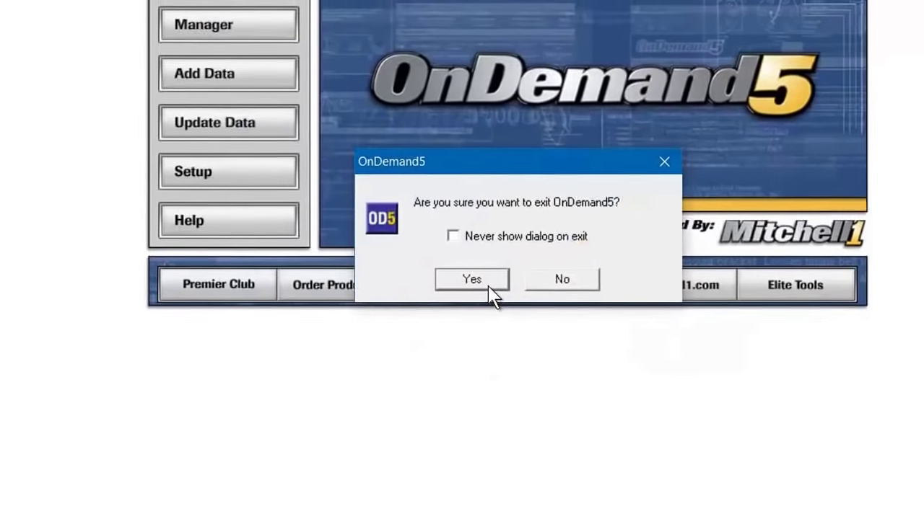
{"action": "left_click", "coordinate": [489, 288]}
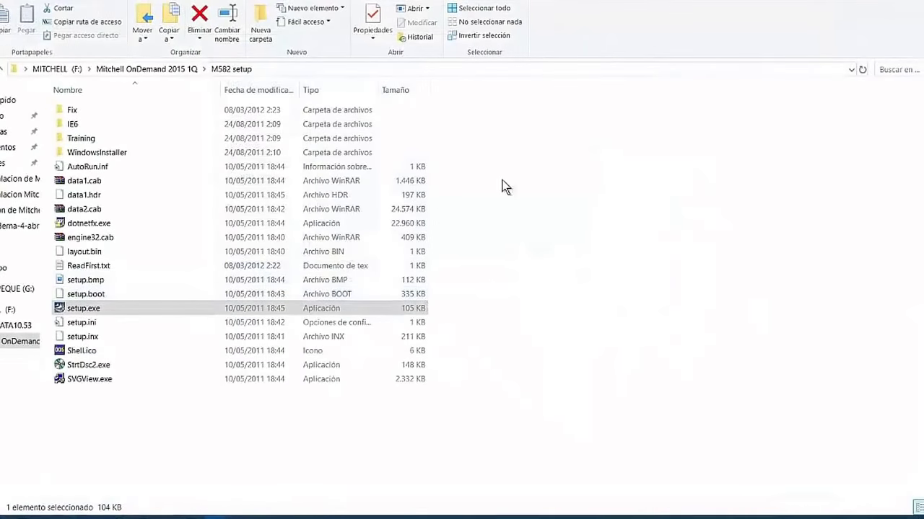
Copy Od5.exe from the Fix folder inside M582 setup.
{"action": "left_click", "coordinate": [122, 115]}
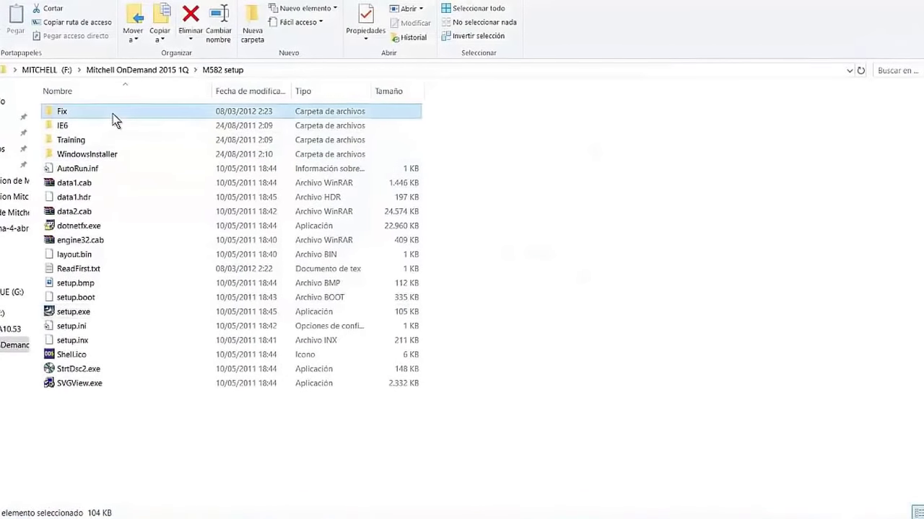
{"action": "right_click", "coordinate": [97, 116]}
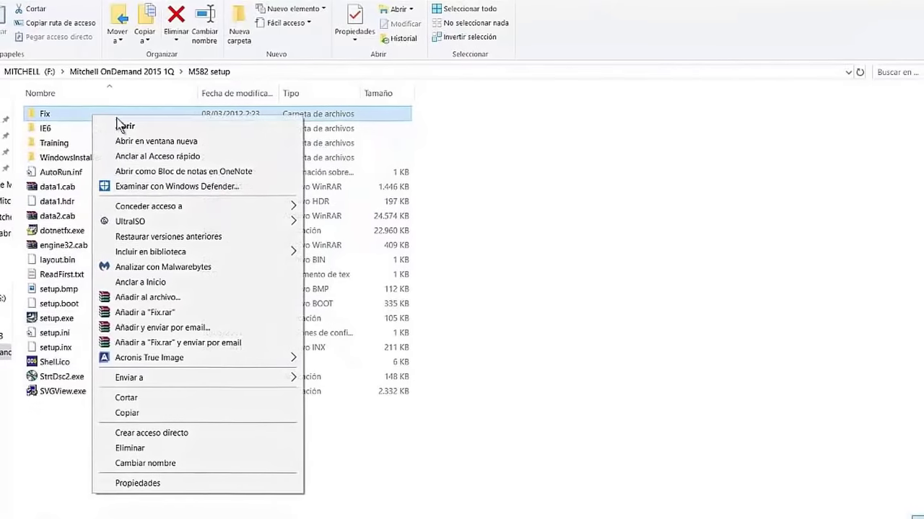
{"action": "left_click", "coordinate": [127, 127]}
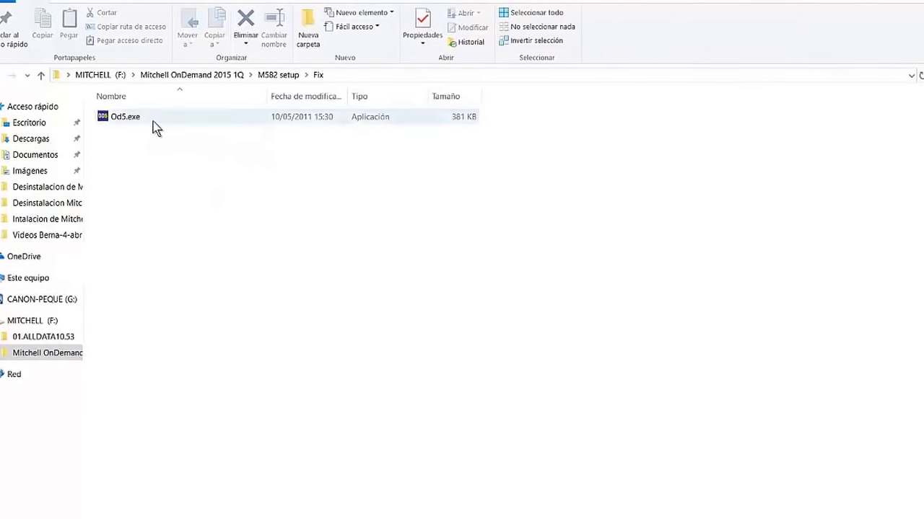
{"action": "left_click", "coordinate": [151, 120]}
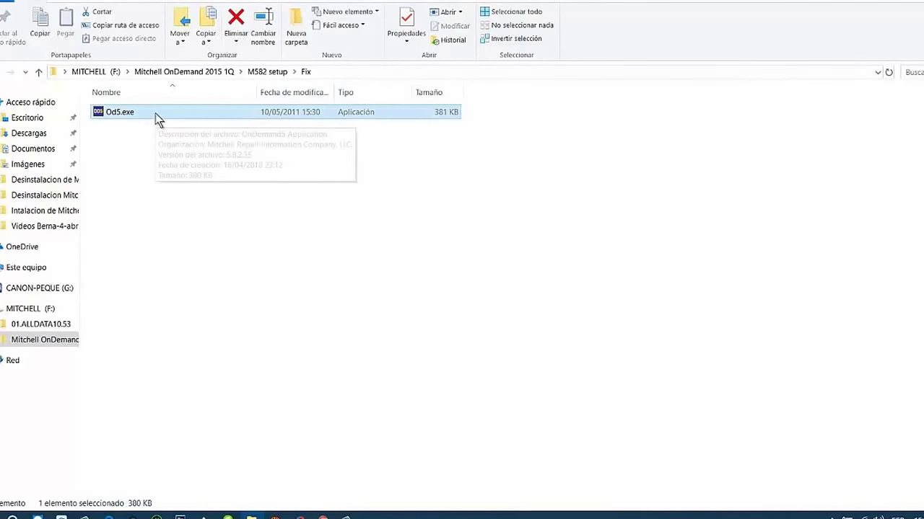
{"action": "right_click", "coordinate": [155, 114]}
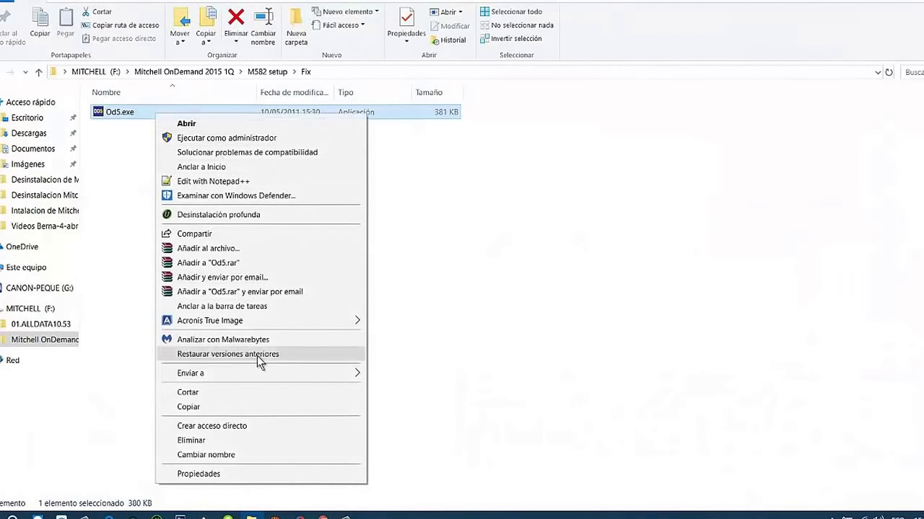
{"action": "left_click", "coordinate": [189, 408]}
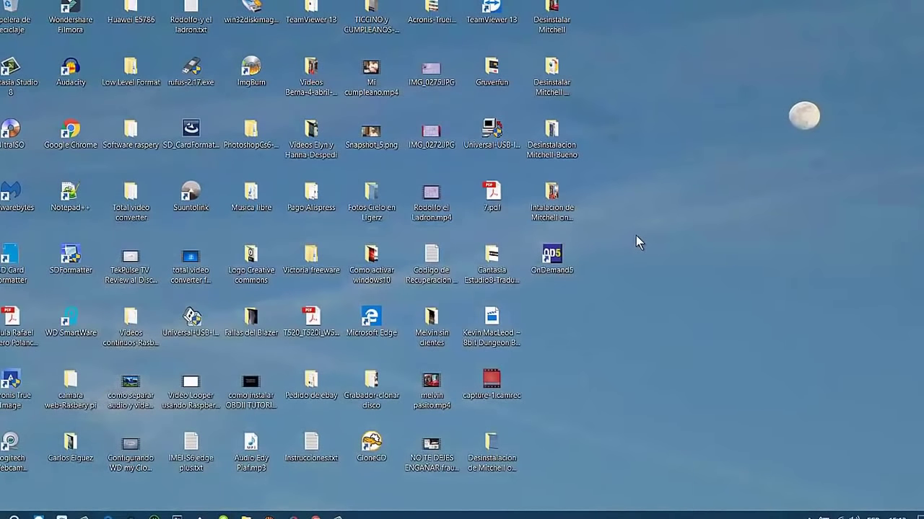
Open the file location of the OnDemand5 desktop shortcut.
{"action": "right_click", "coordinate": [556, 261]}
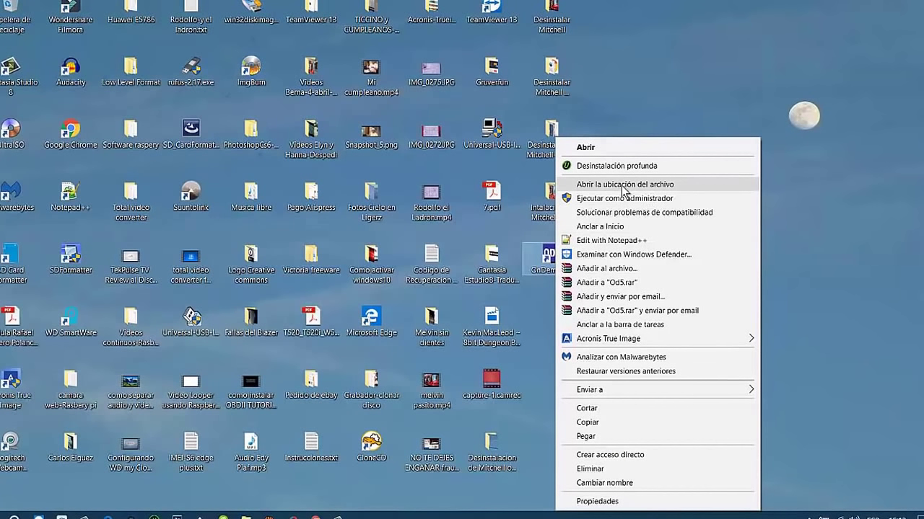
{"action": "left_click", "coordinate": [776, 191]}
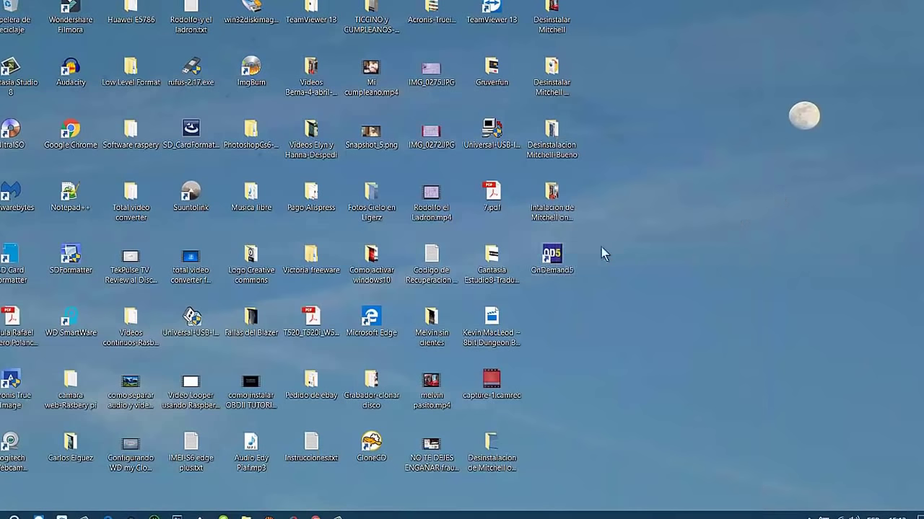
{"action": "right_click", "coordinate": [561, 261]}
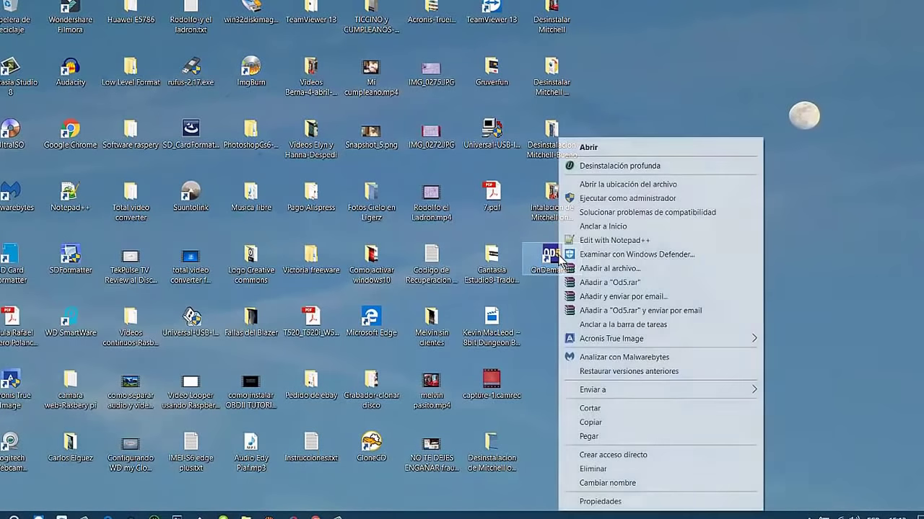
{"action": "left_click", "coordinate": [617, 185]}
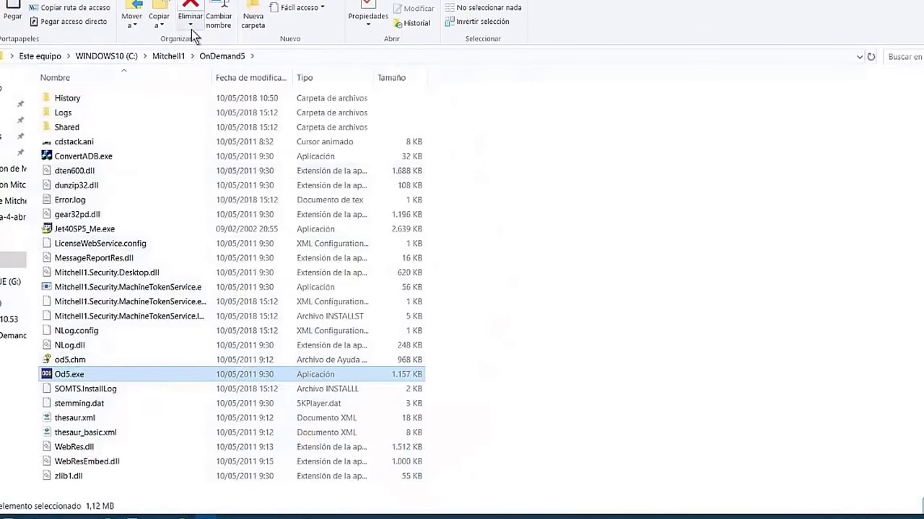
Paste the copied Od5.exe into C:\Mitchell1\OnDemand5, replacing the existing file.
{"action": "right_click", "coordinate": [599, 185]}
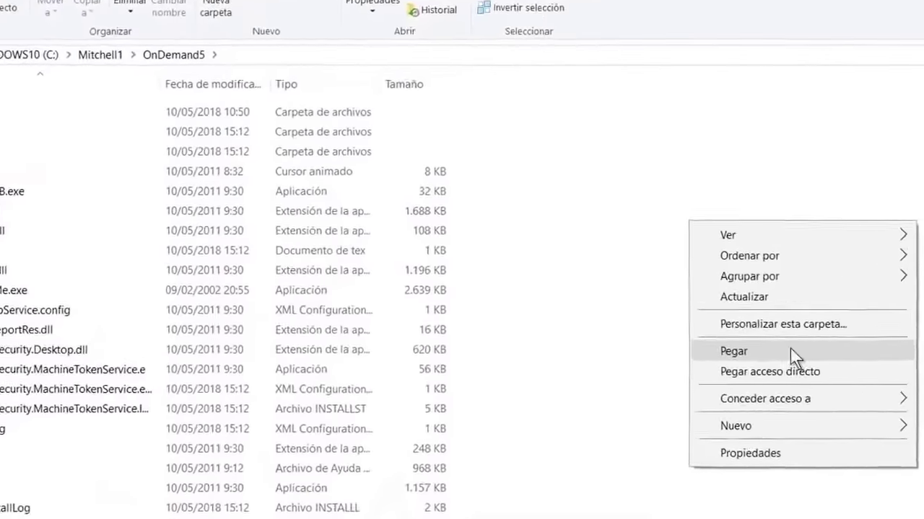
{"action": "left_click", "coordinate": [790, 348]}
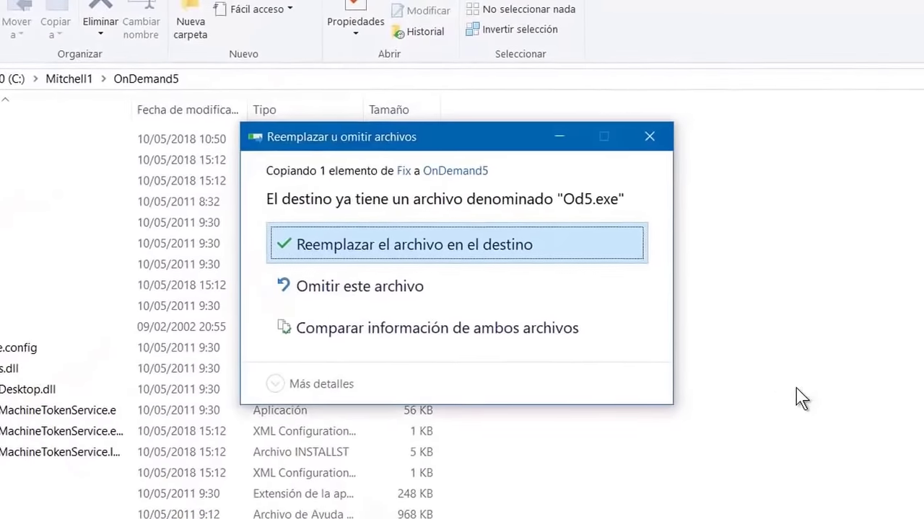
{"action": "left_click", "coordinate": [509, 246]}
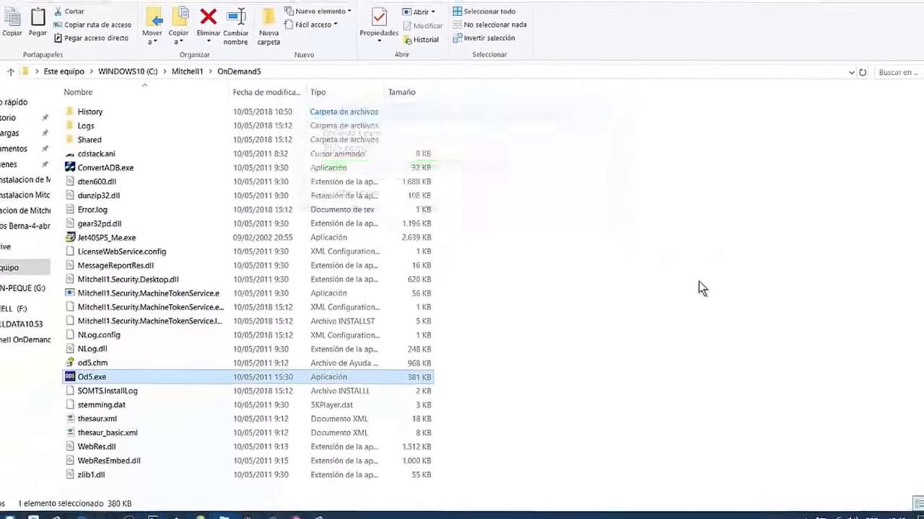
{"action": "left_click", "coordinate": [681, 261]}
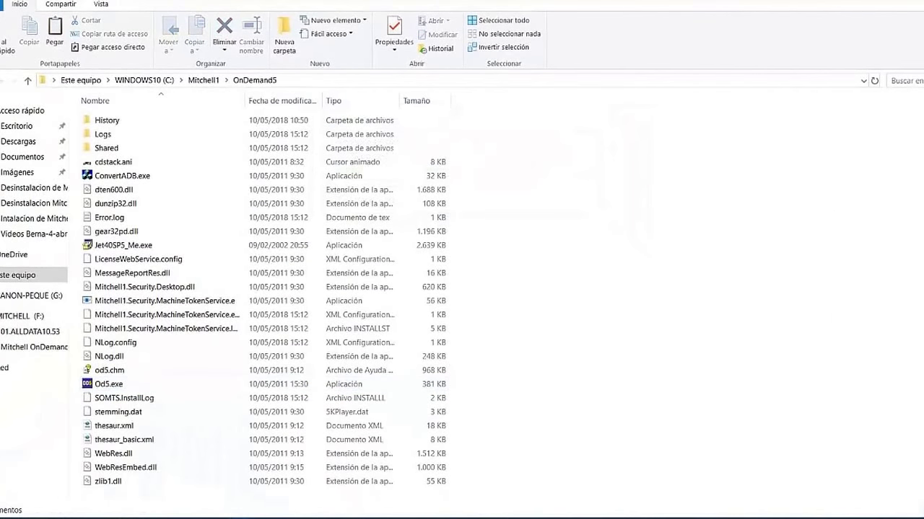
Return to the desktop and launch OnDemand5 from its shortcut.
{"action": "key", "text": "super+d"}
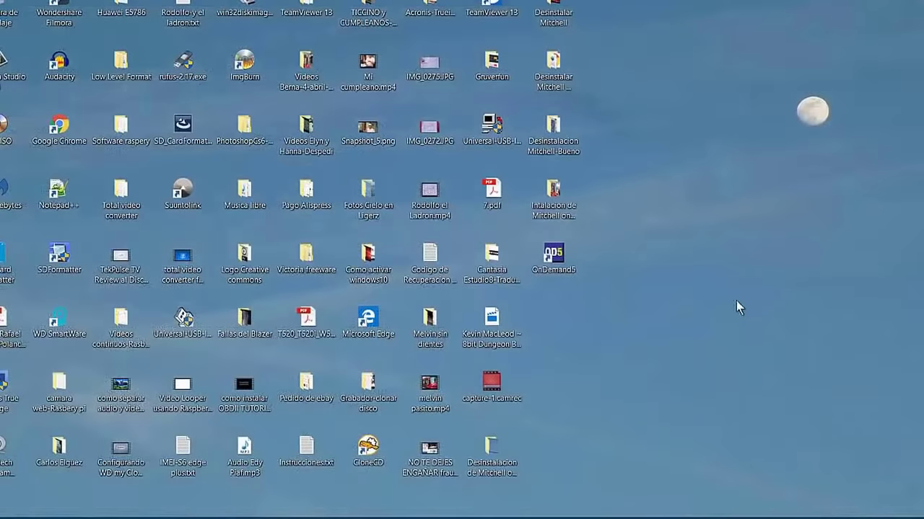
{"action": "double_click", "coordinate": [553, 259]}
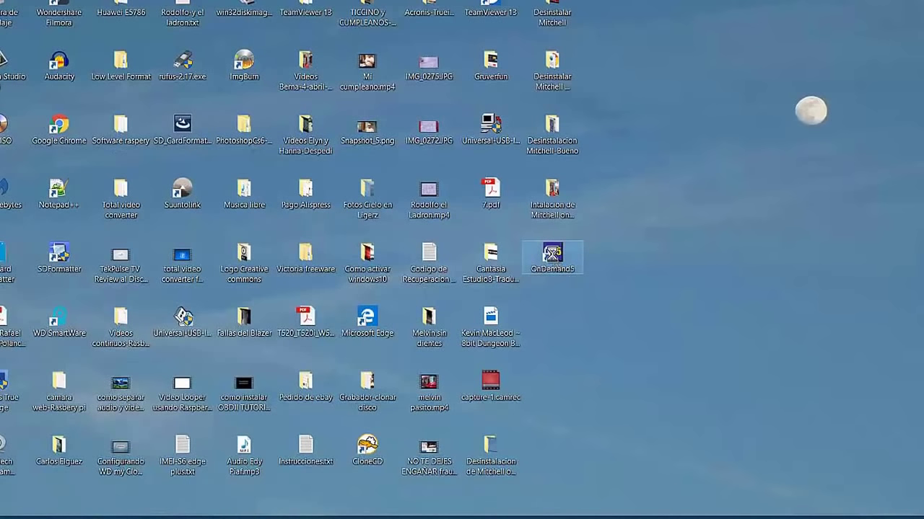
{"action": "right_click", "coordinate": [553, 254]}
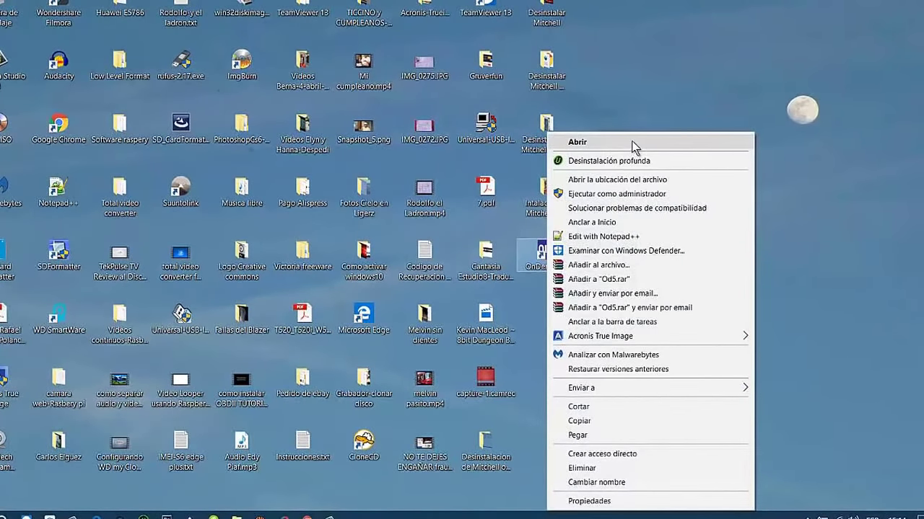
{"action": "left_click", "coordinate": [632, 144]}
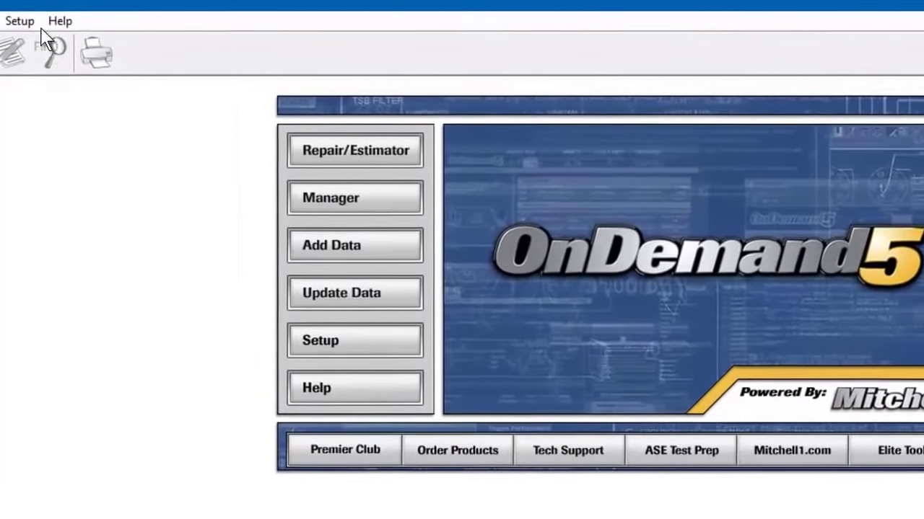
Start the Add Data wizard, select only the Repair data, and continue to the Repair drive page.
{"action": "left_click", "coordinate": [37, 14]}
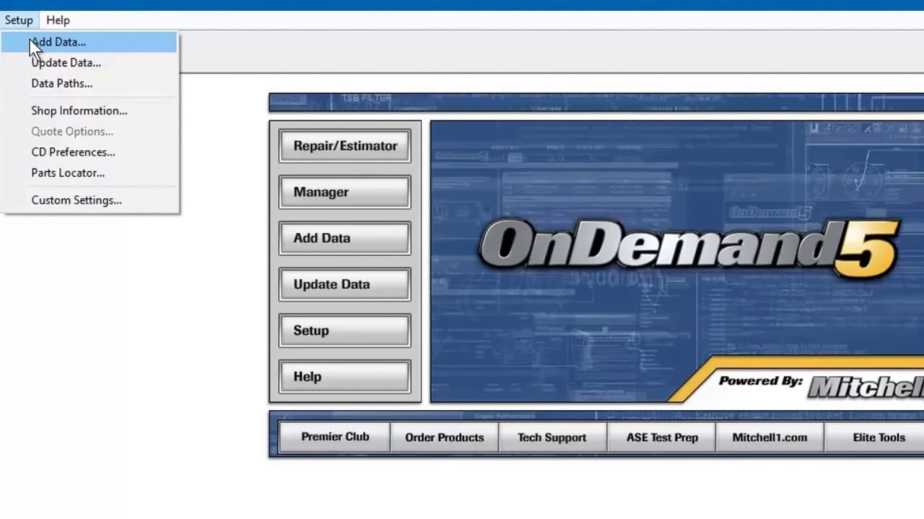
{"action": "left_click", "coordinate": [29, 42]}
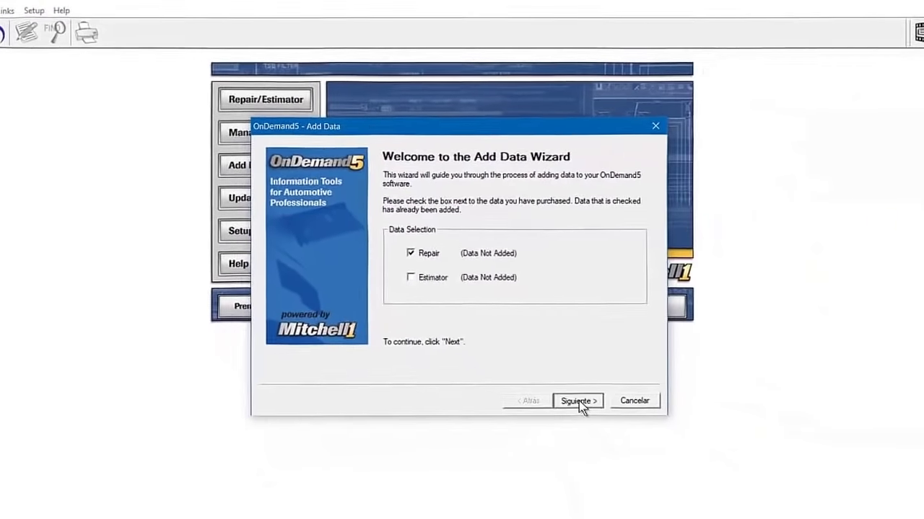
{"action": "left_click", "coordinate": [790, 518]}
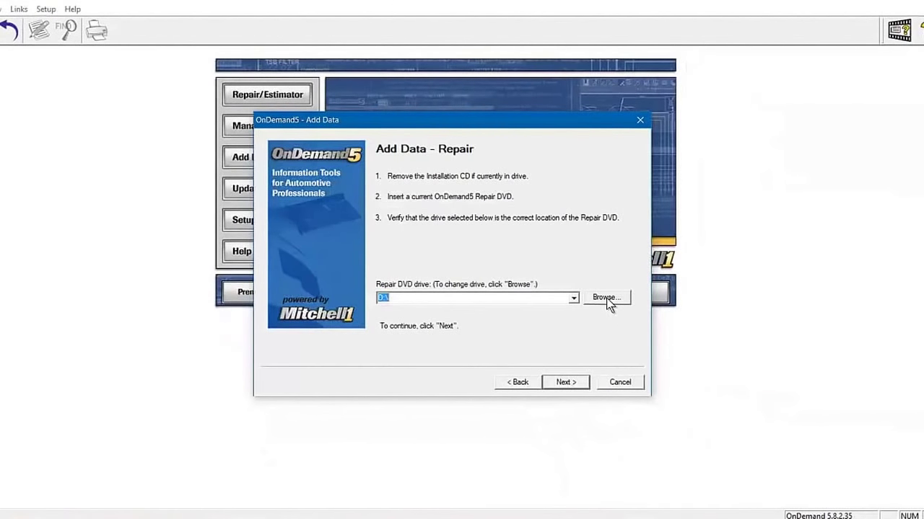
Set the Repair DVD drive to F:\Mitchell OnDemand 2015 1Q\REPAIR 01 and continue to the Repair data location page.
{"action": "left_click", "coordinate": [608, 298]}
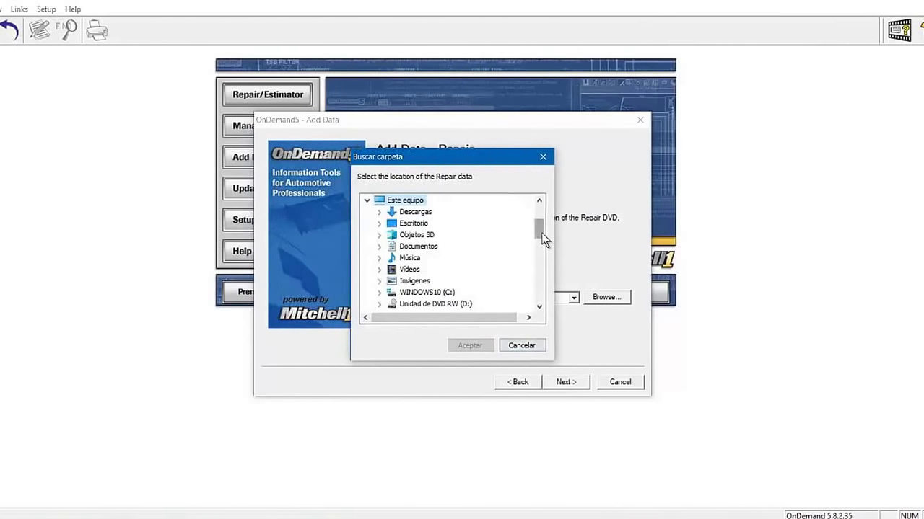
{"action": "left_click_drag", "start_coordinate": [541, 232], "coordinate": [539, 217]}
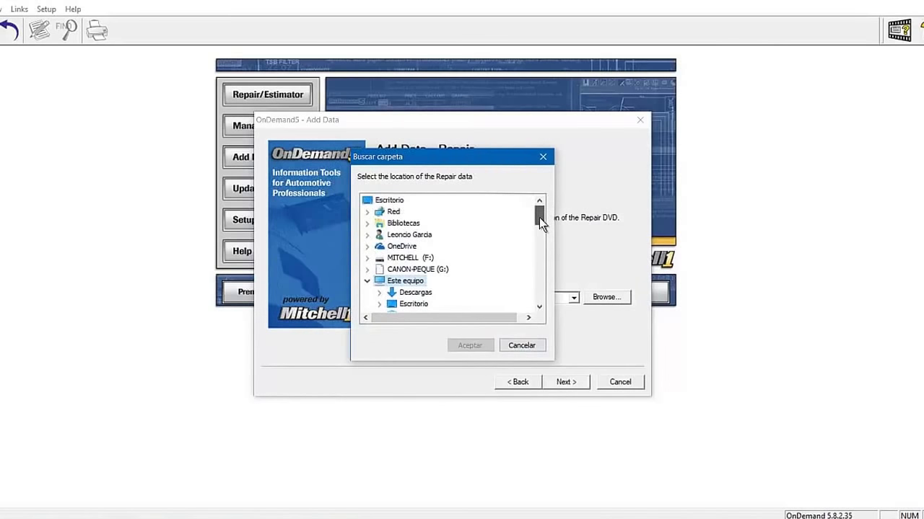
{"action": "double_click", "coordinate": [417, 258]}
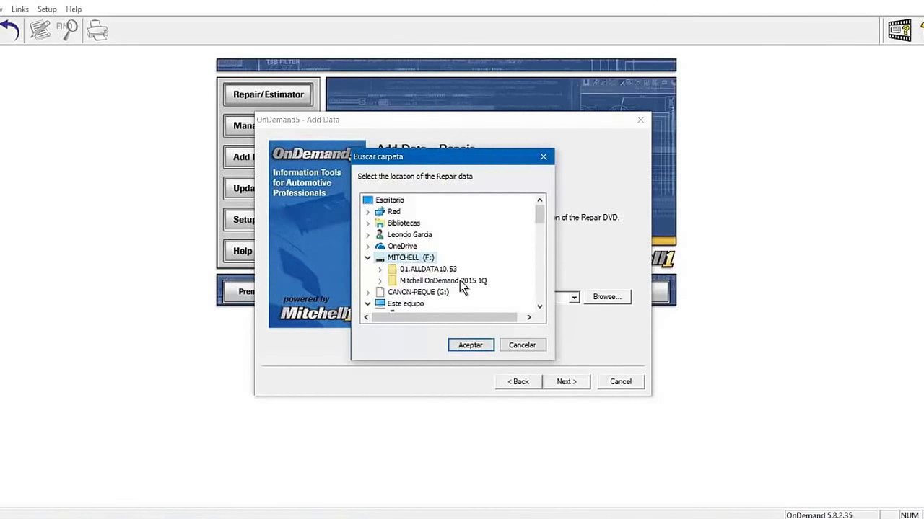
{"action": "double_click", "coordinate": [460, 281]}
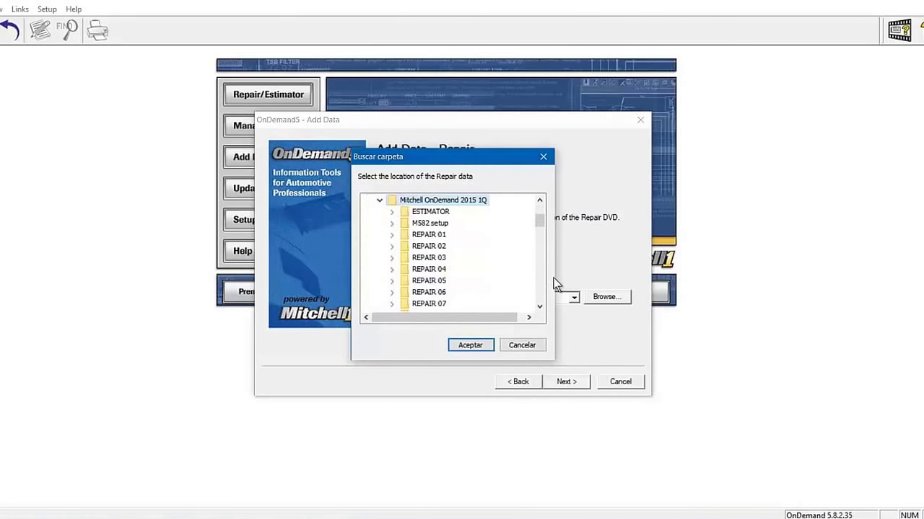
{"action": "left_click", "coordinate": [435, 235]}
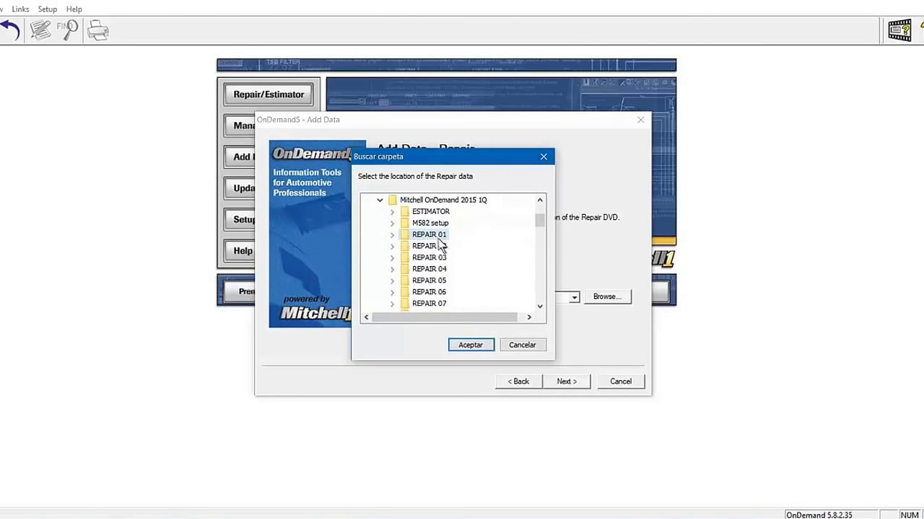
{"action": "left_click", "coordinate": [470, 345]}
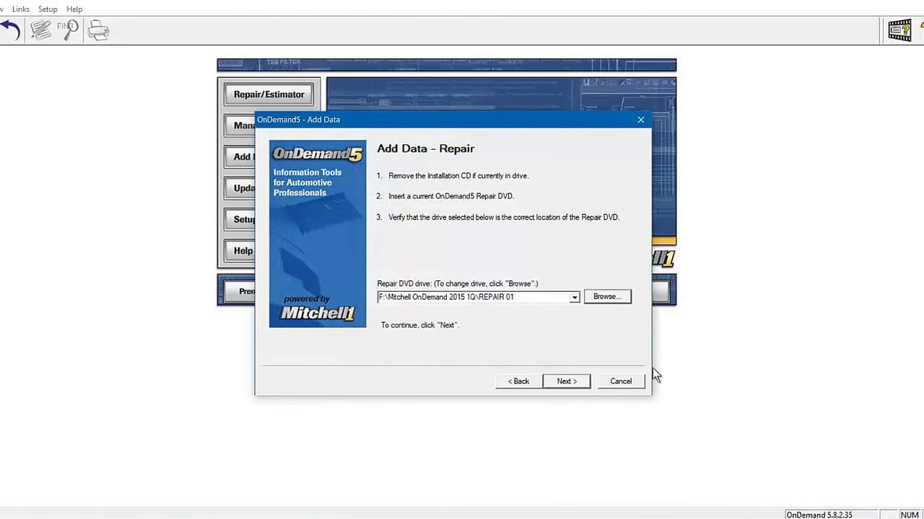
{"action": "left_click", "coordinate": [570, 381]}
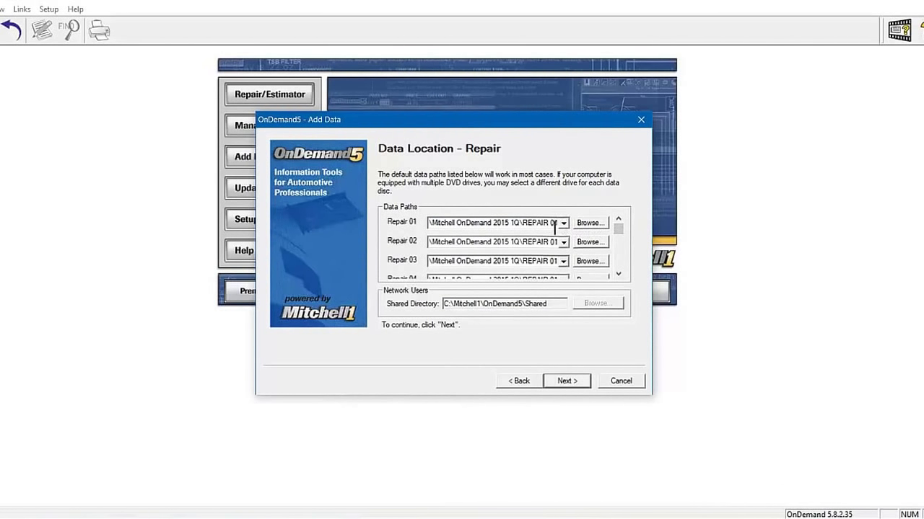
Set the Repair 02 data path to the folder F:\Mitchell OnDemand 2015 1Q\REPAIR 02.
{"action": "left_click", "coordinate": [586, 244]}
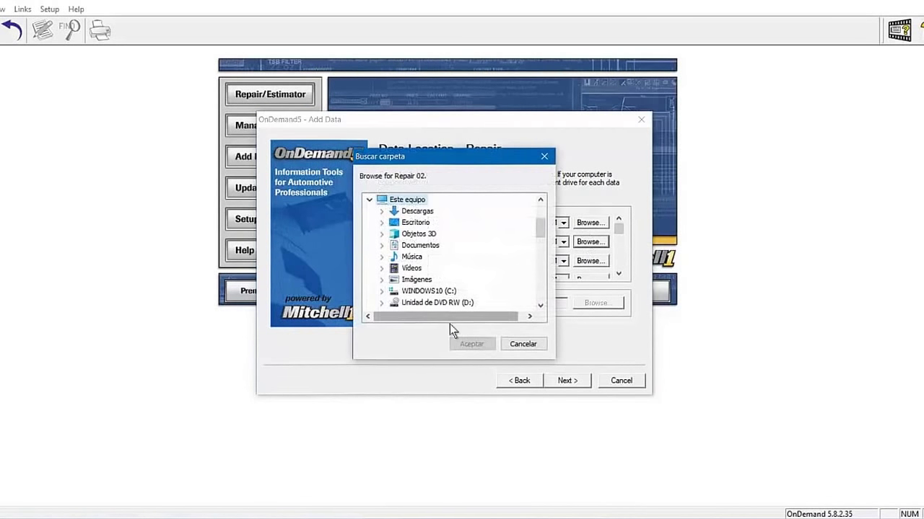
{"action": "left_click_drag", "start_coordinate": [540, 231], "coordinate": [540, 208]}
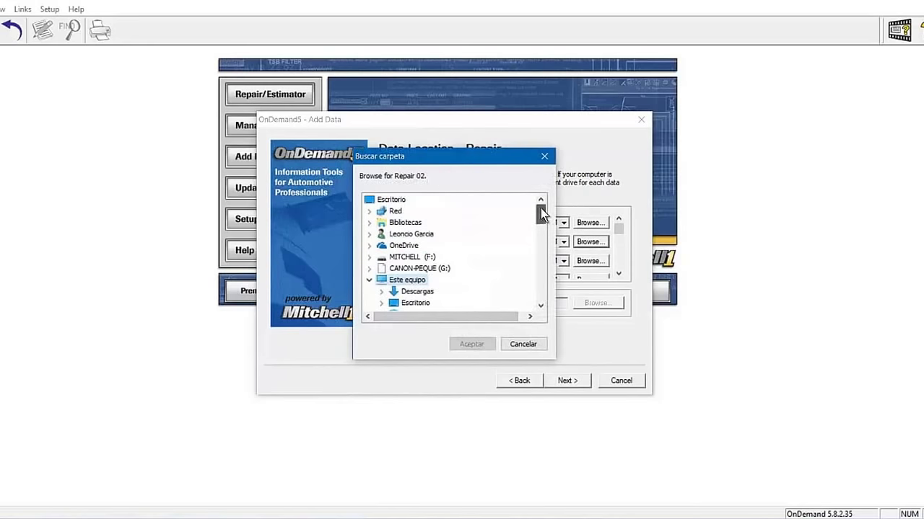
{"action": "double_click", "coordinate": [413, 257]}
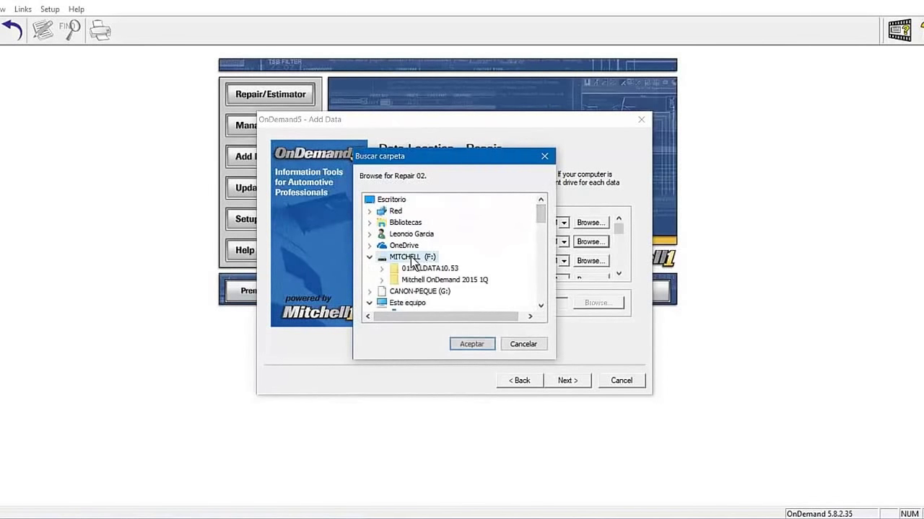
{"action": "double_click", "coordinate": [446, 282]}
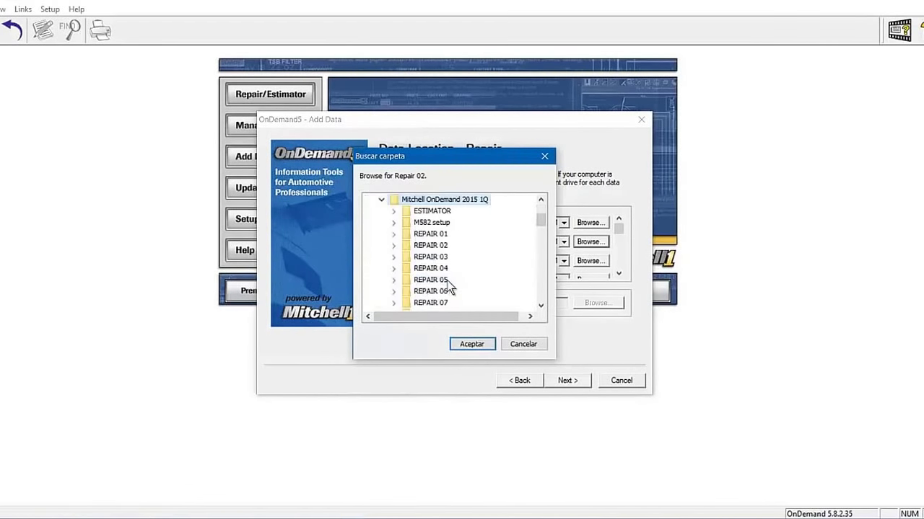
{"action": "left_click", "coordinate": [432, 246]}
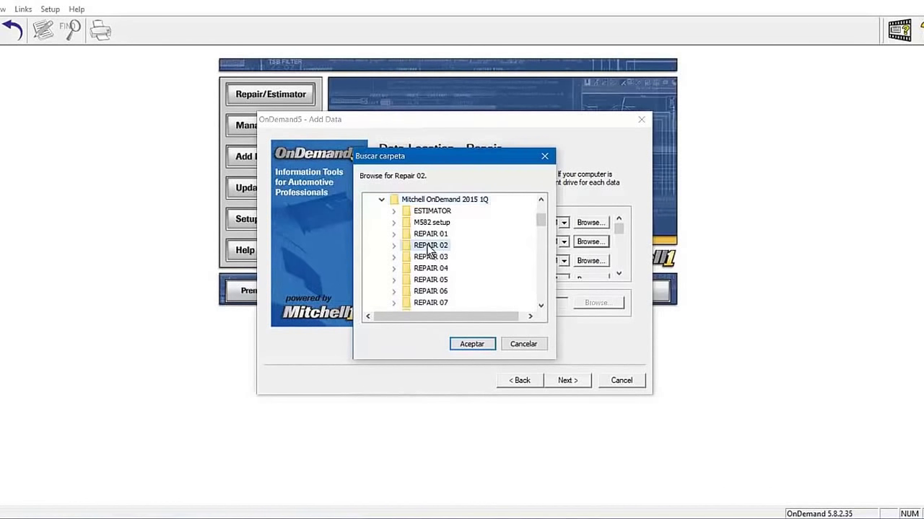
{"action": "left_click", "coordinate": [470, 345]}
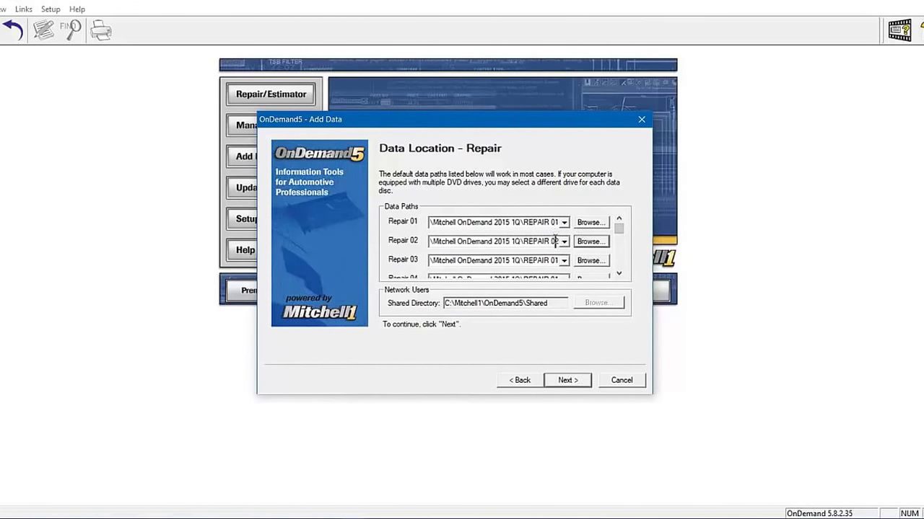
Set the Repair 03 data path to the folder F:\Mitchell OnDemand 2015 1Q\REPAIR 03.
{"action": "left_click", "coordinate": [588, 261]}
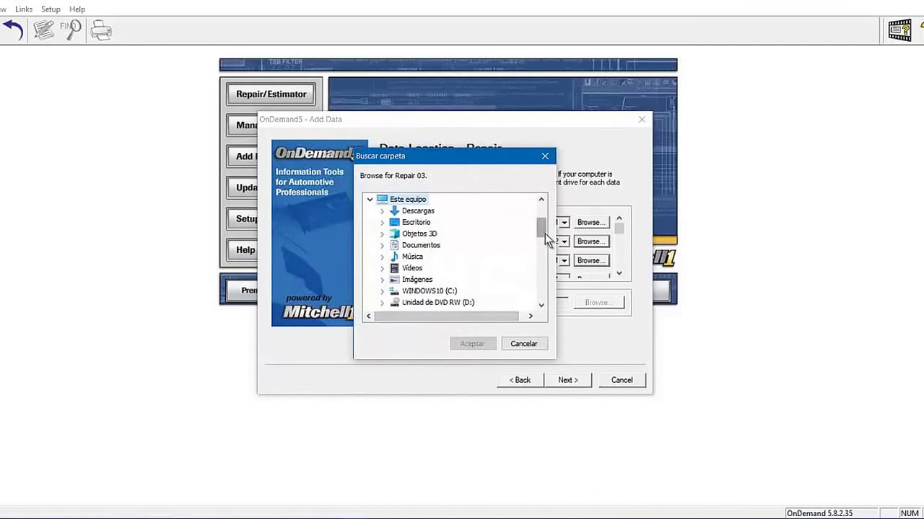
{"action": "left_click_drag", "start_coordinate": [545, 234], "coordinate": [541, 221]}
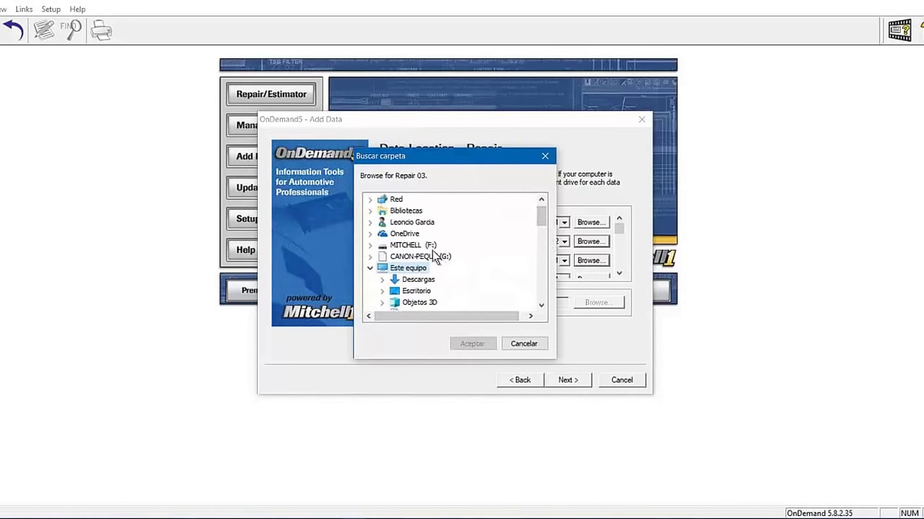
{"action": "left_click", "coordinate": [431, 246]}
{"action": "left_click", "coordinate": [436, 268]}
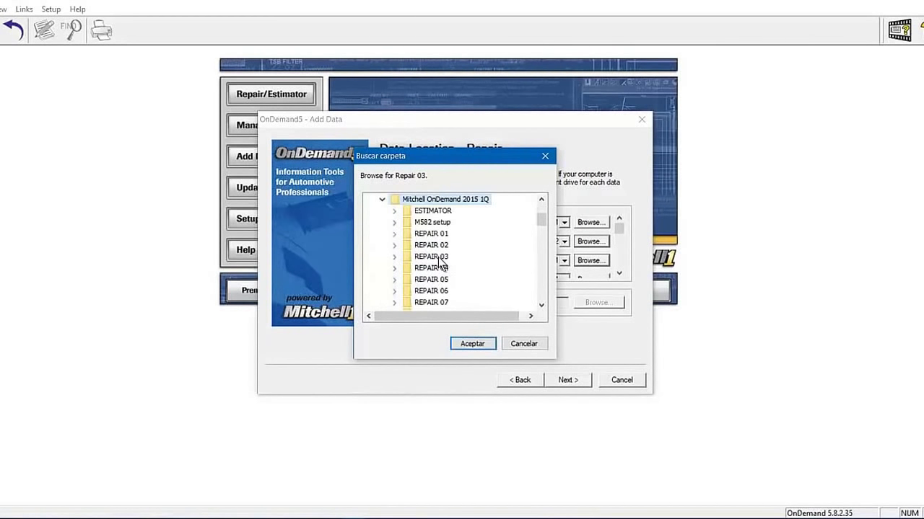
{"action": "left_click", "coordinate": [436, 258]}
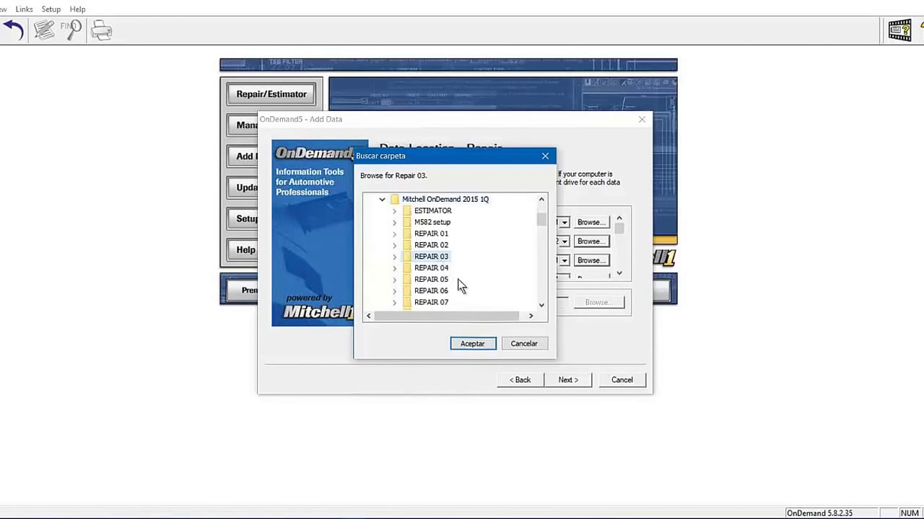
{"action": "left_click", "coordinate": [479, 344]}
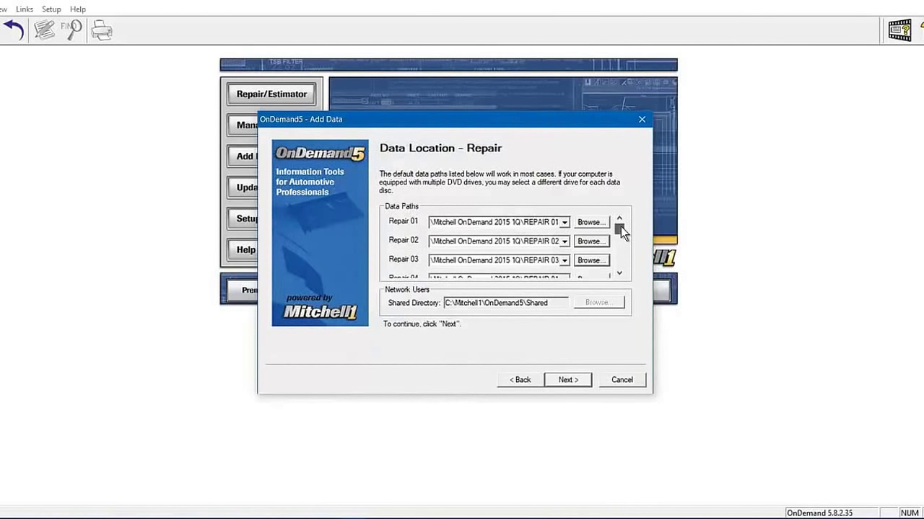
Set the Repair 04 data path to the folder F:\Mitchell OnDemand 2015 1Q\REPAIR 04.
{"action": "left_click_drag", "start_coordinate": [621, 227], "coordinate": [620, 230]}
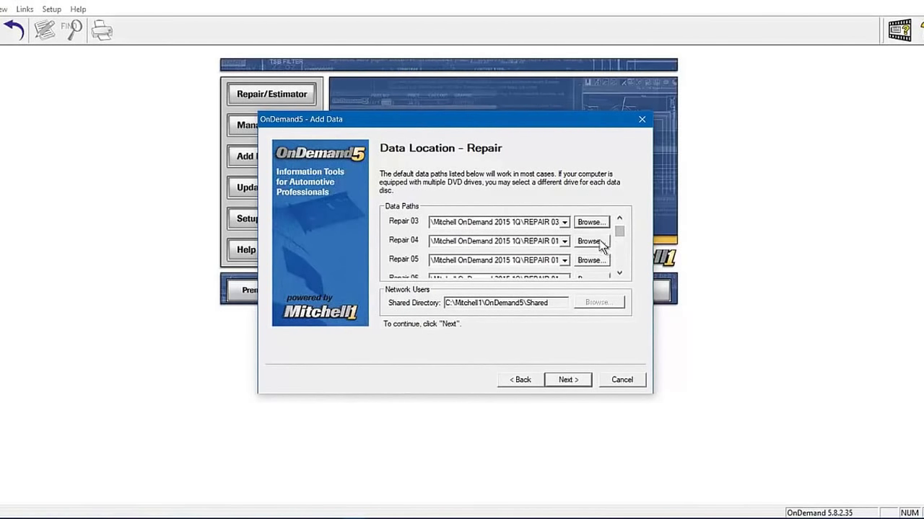
{"action": "left_click", "coordinate": [590, 242]}
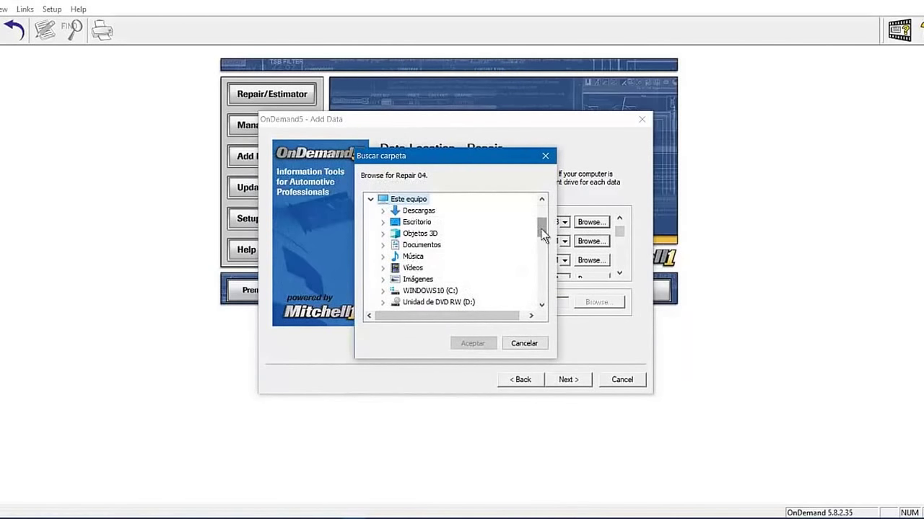
{"action": "left_click_drag", "start_coordinate": [542, 235], "coordinate": [541, 218]}
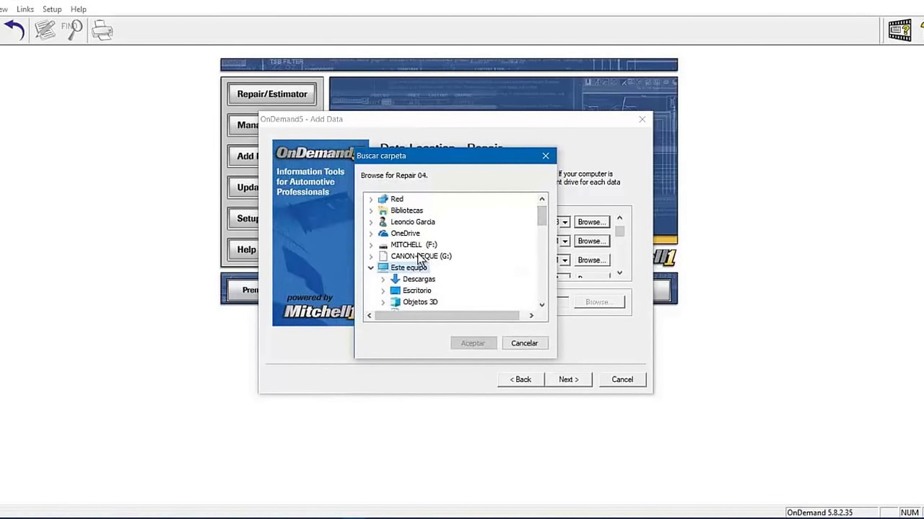
{"action": "double_click", "coordinate": [414, 245]}
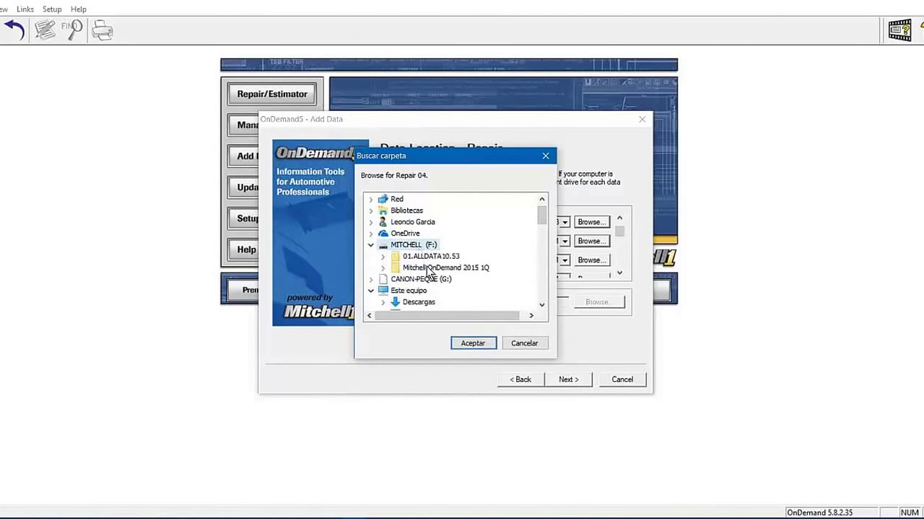
{"action": "double_click", "coordinate": [428, 268]}
{"action": "left_click", "coordinate": [431, 268]}
{"action": "left_click", "coordinate": [474, 344]}
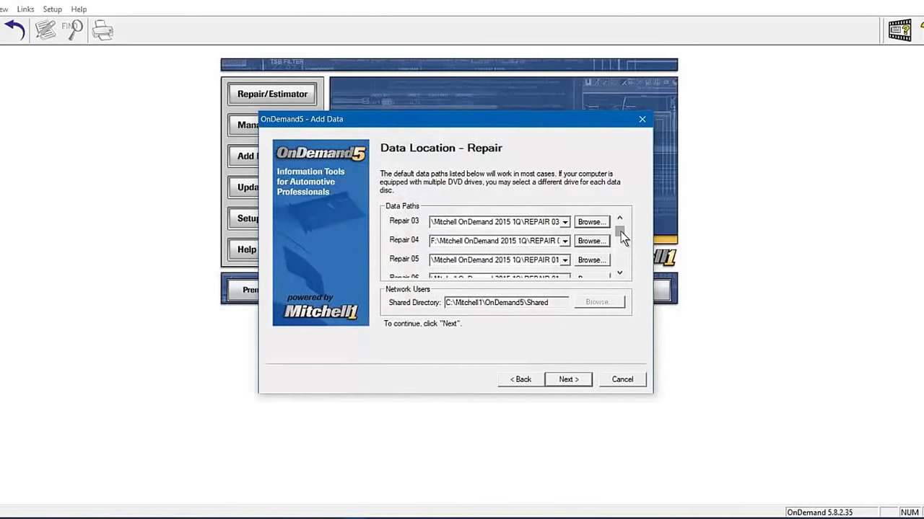
Set the Repair 05 data path to the folder F:\Mitchell OnDemand 2015 1Q\REPAIR 05.
{"action": "left_click", "coordinate": [597, 261]}
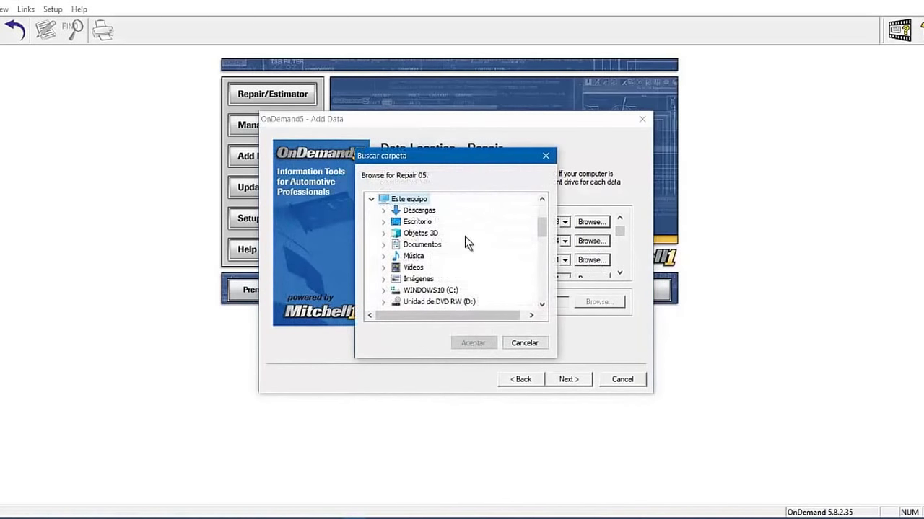
{"action": "left_click_drag", "start_coordinate": [541, 229], "coordinate": [540, 215]}
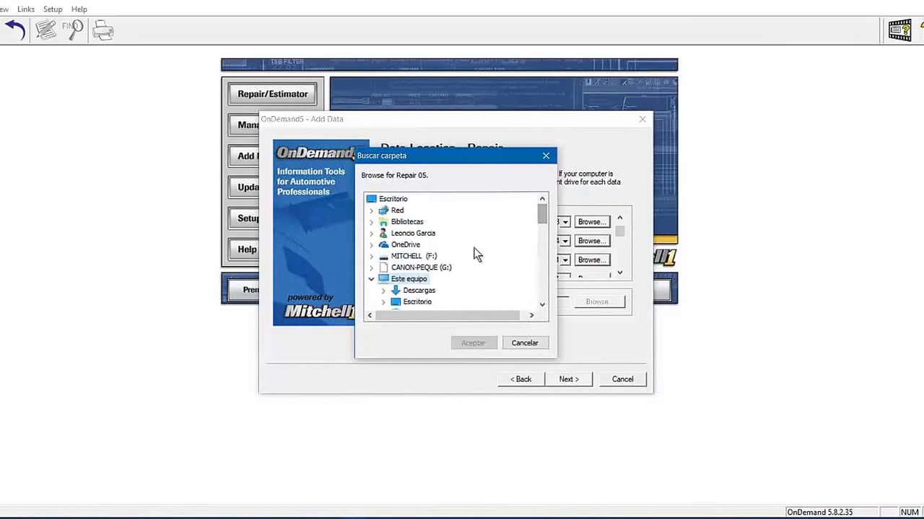
{"action": "left_click", "coordinate": [432, 260]}
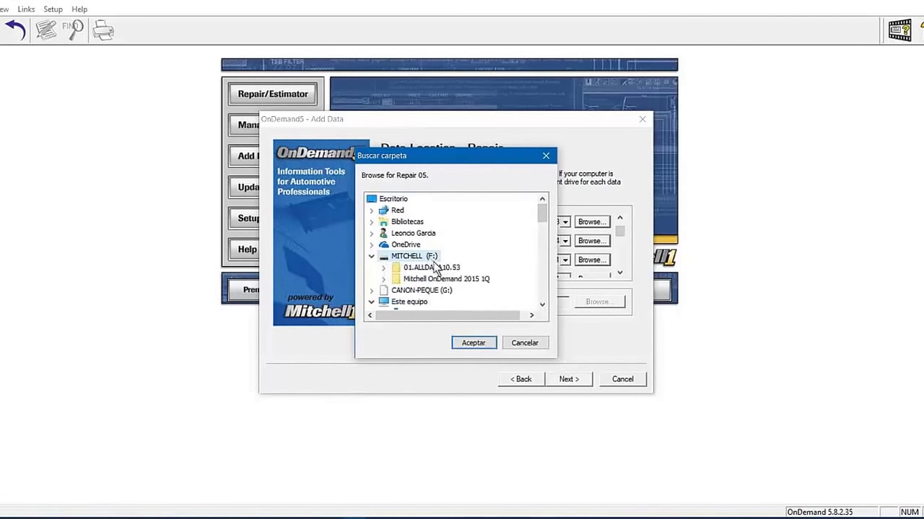
{"action": "double_click", "coordinate": [454, 279]}
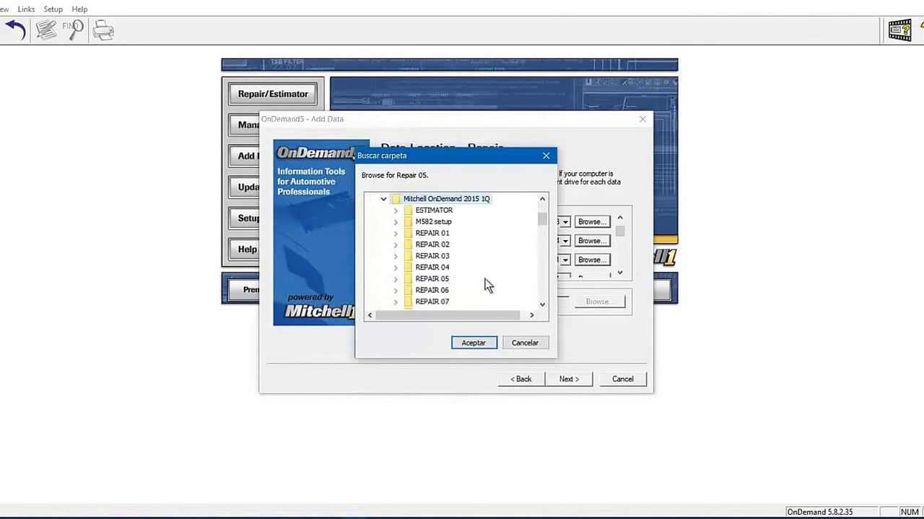
{"action": "left_click", "coordinate": [436, 279]}
{"action": "left_click", "coordinate": [469, 343]}
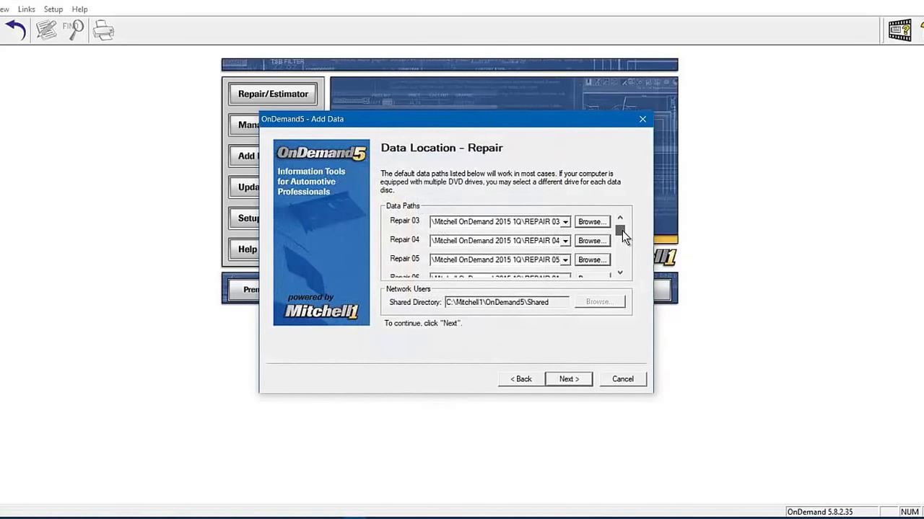
Set the Repair 06 data path to the folder F:\Mitchell OnDemand 2015 1Q\REPAIR 06.
{"action": "left_click_drag", "start_coordinate": [622, 231], "coordinate": [621, 234]}
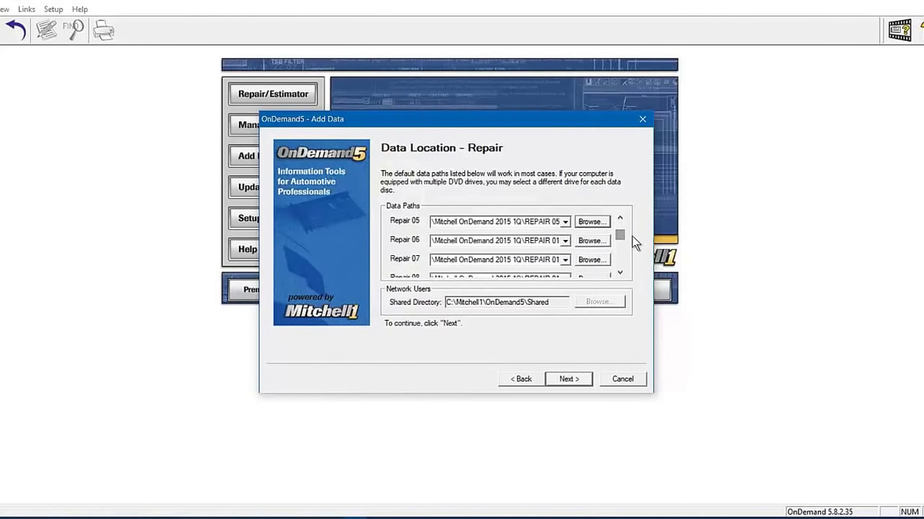
{"action": "left_click", "coordinate": [592, 241]}
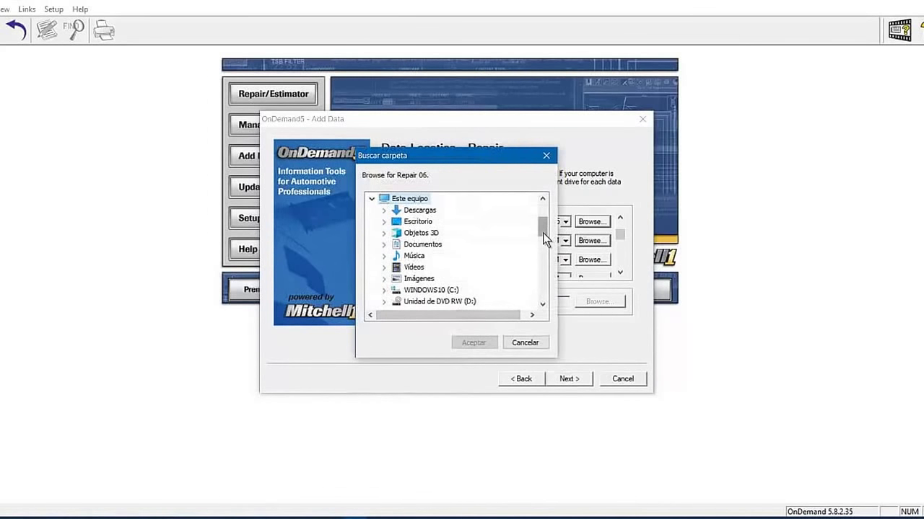
{"action": "left_click_drag", "start_coordinate": [543, 233], "coordinate": [530, 224]}
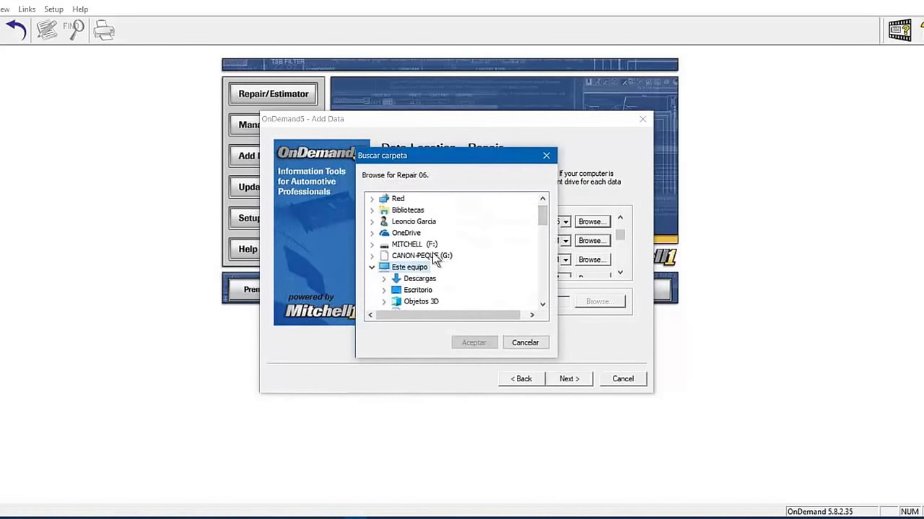
{"action": "double_click", "coordinate": [425, 245]}
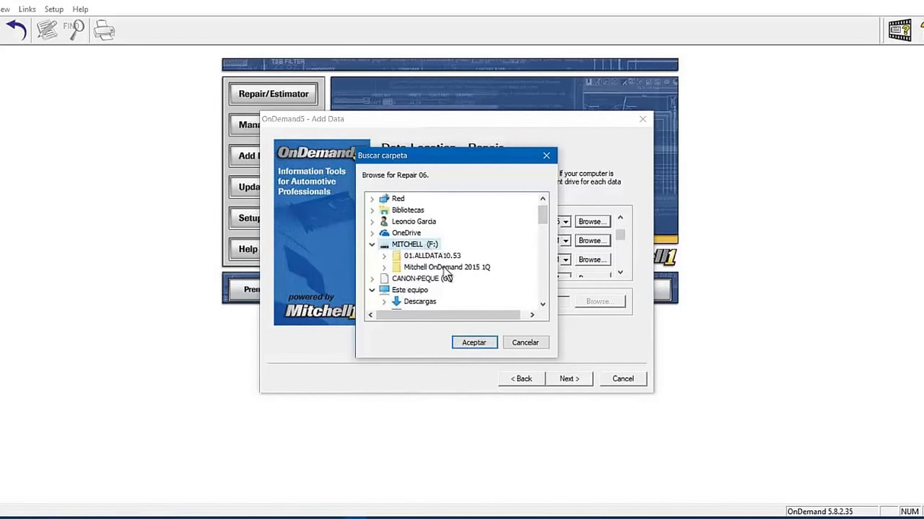
{"action": "double_click", "coordinate": [443, 267]}
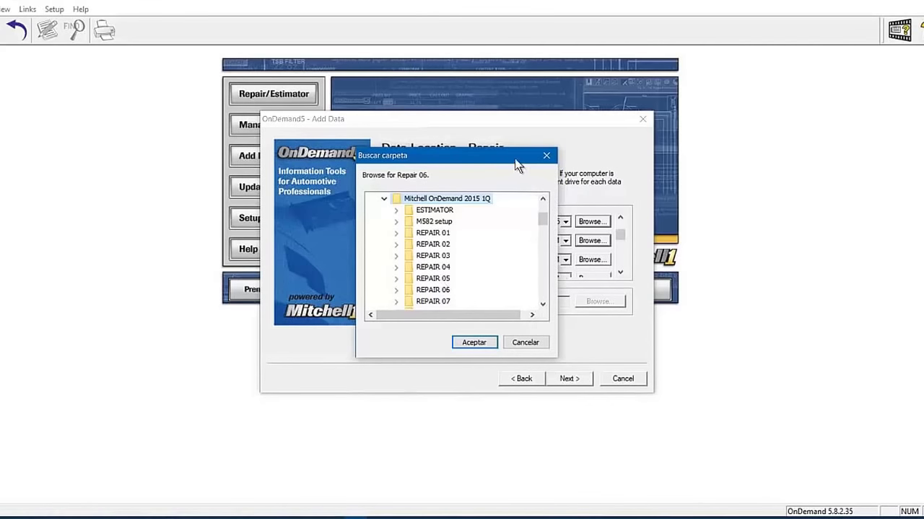
{"action": "left_click_drag", "start_coordinate": [515, 160], "coordinate": [476, 151]}
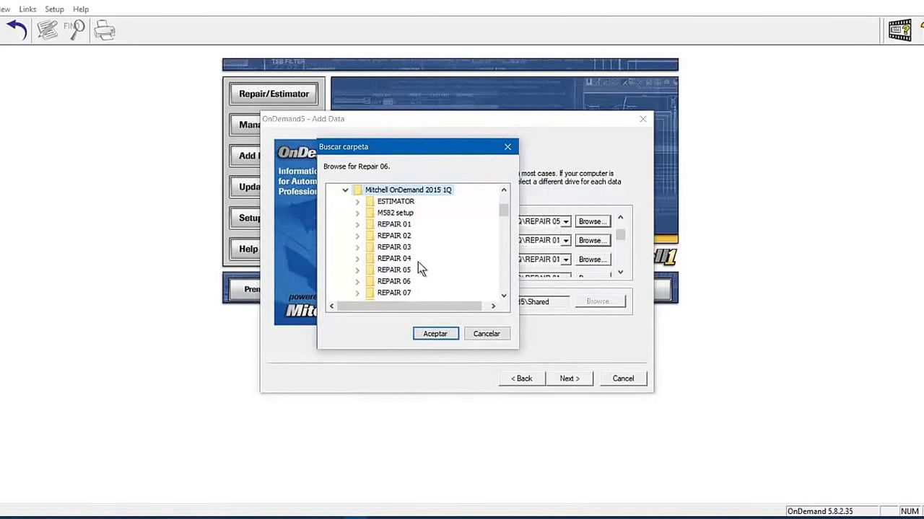
{"action": "left_click", "coordinate": [403, 283]}
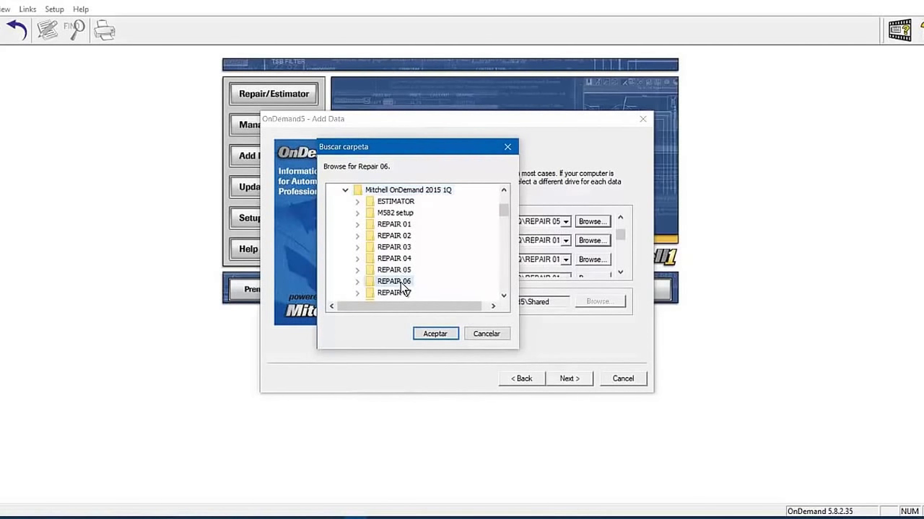
{"action": "left_click", "coordinate": [444, 335]}
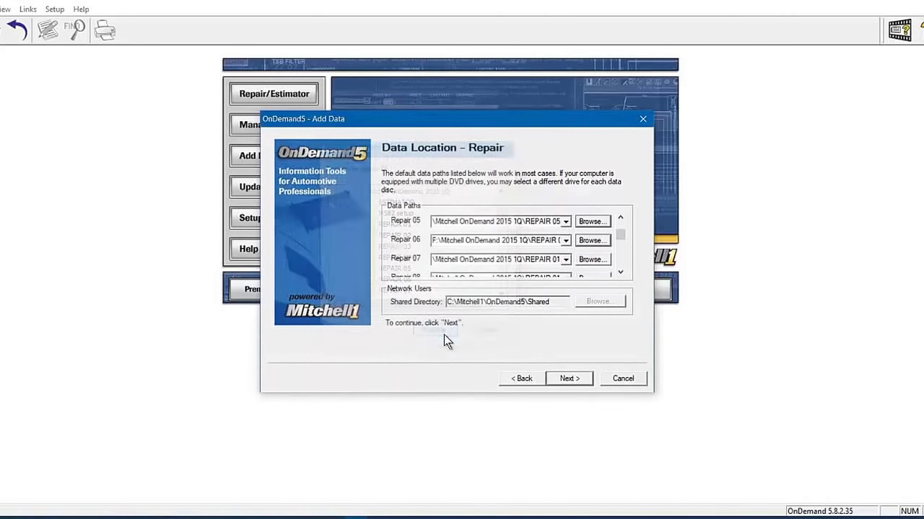
Set the Repair 07 data path to the folder F:\Mitchell OnDemand 2015 1Q\REPAIR 07.
{"action": "left_click", "coordinate": [621, 238]}
{"action": "left_click", "coordinate": [592, 260]}
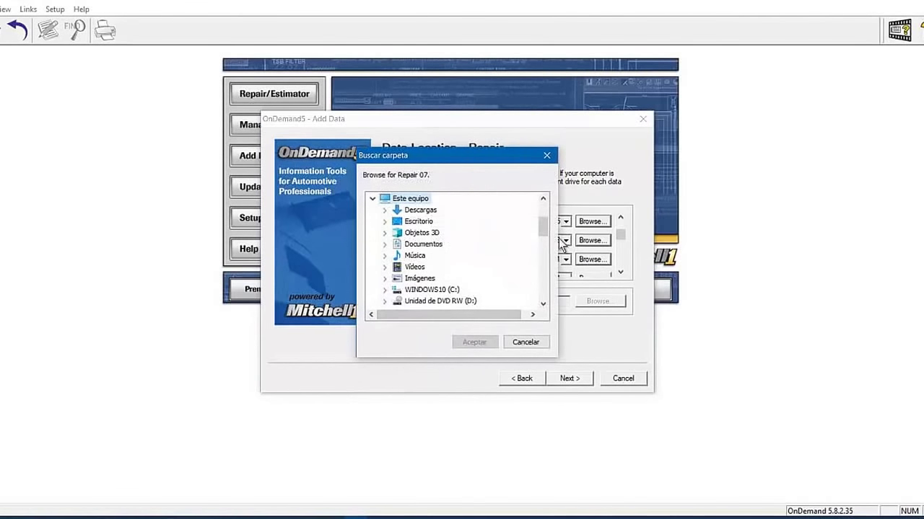
{"action": "scroll", "coordinate": [545, 230], "scroll_direction": "up", "scroll_amount": 3}
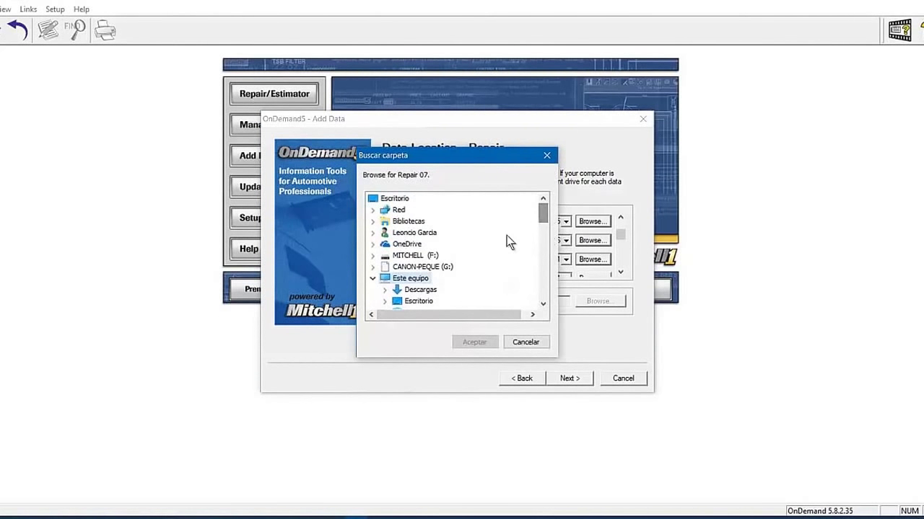
{"action": "double_click", "coordinate": [432, 256]}
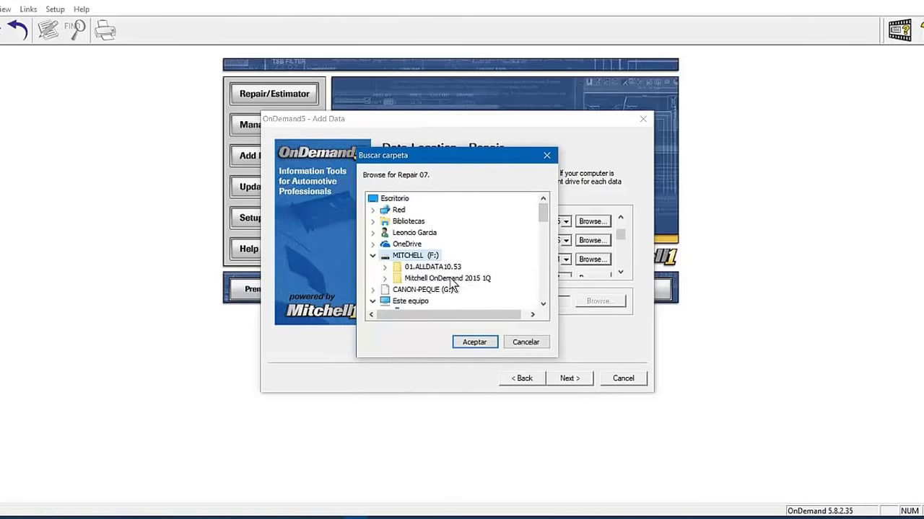
{"action": "double_click", "coordinate": [453, 280]}
{"action": "left_click", "coordinate": [453, 302]}
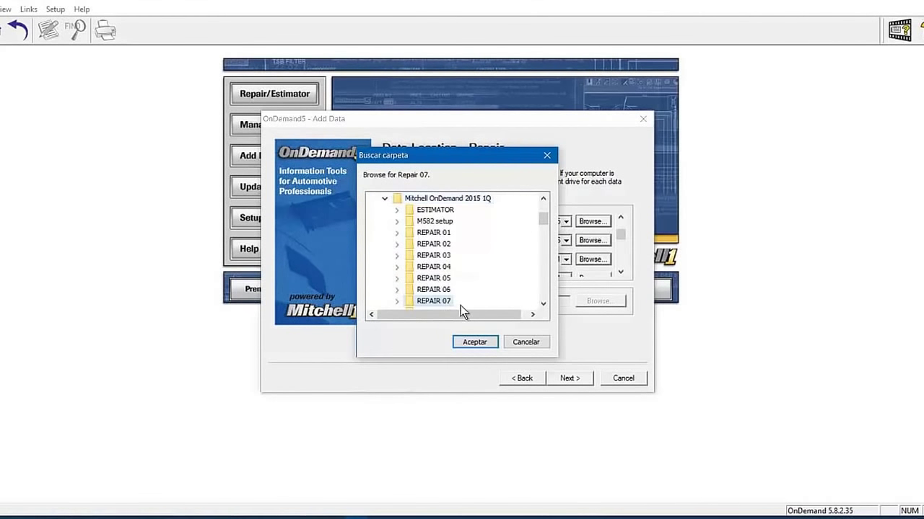
{"action": "left_click", "coordinate": [478, 343]}
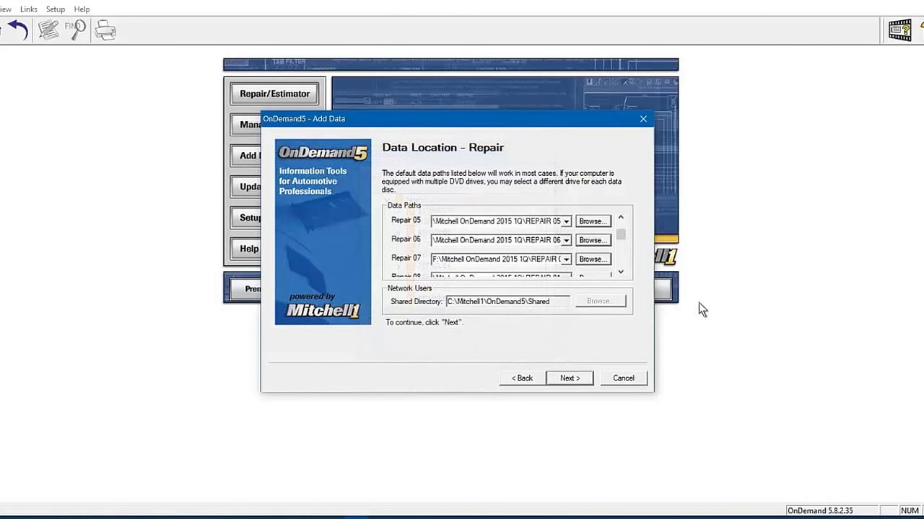
{"action": "left_click", "coordinate": [623, 236]}
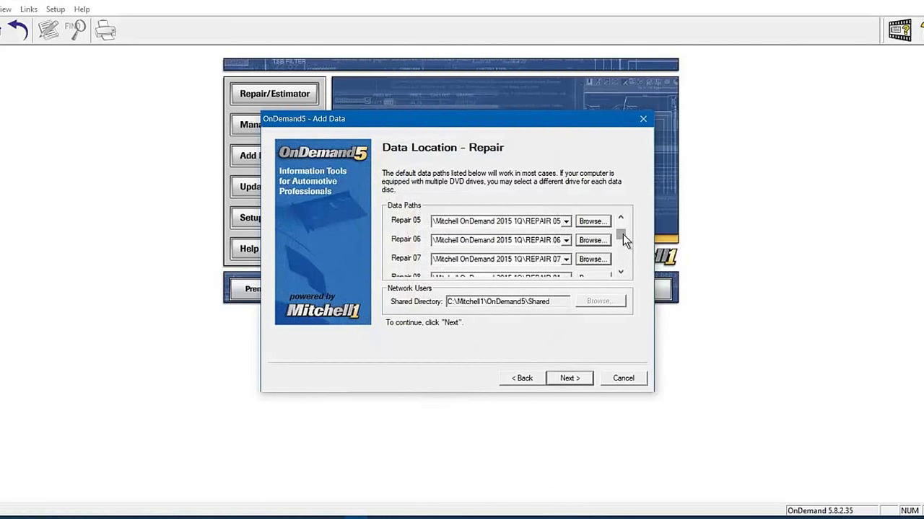
Set the Repair 08 data path to the folder F:\Mitchell OnDemand 2015 1Q\REPAIR 08.
{"action": "left_click_drag", "start_coordinate": [623, 235], "coordinate": [620, 236]}
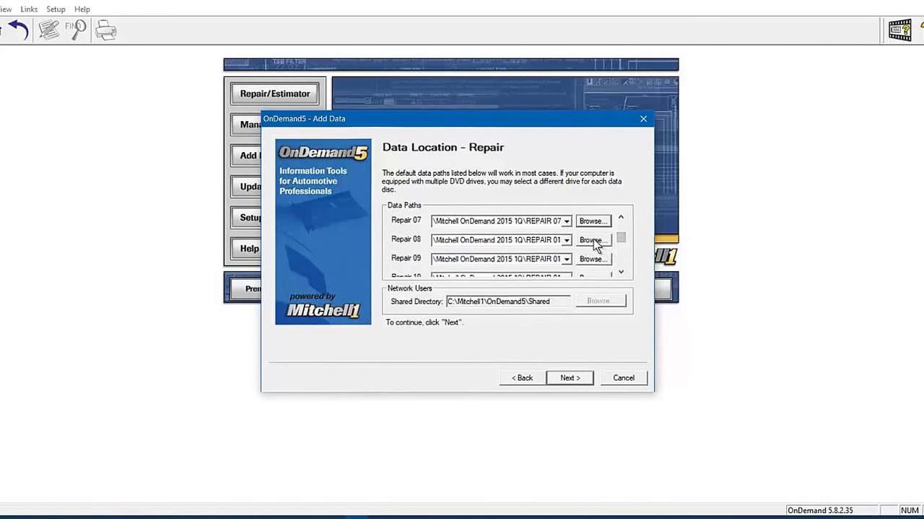
{"action": "left_click", "coordinate": [593, 241]}
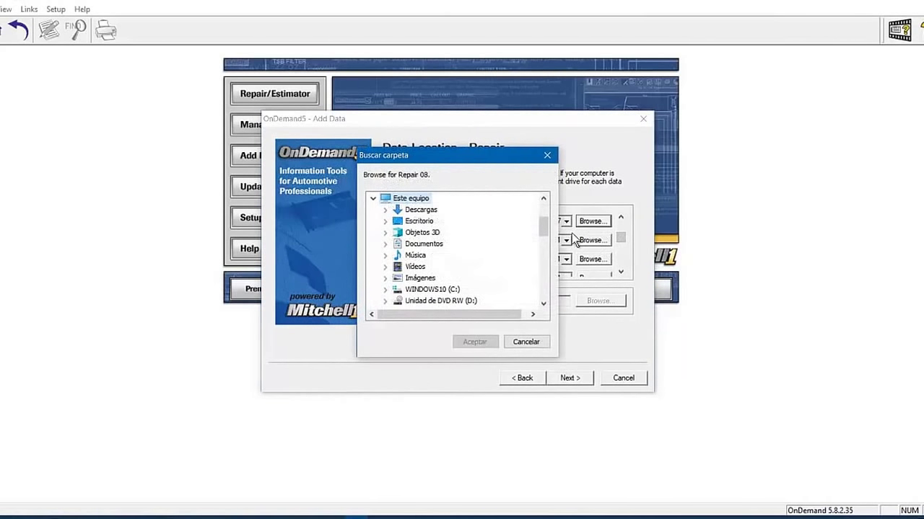
{"action": "left_click_drag", "start_coordinate": [546, 228], "coordinate": [545, 220]}
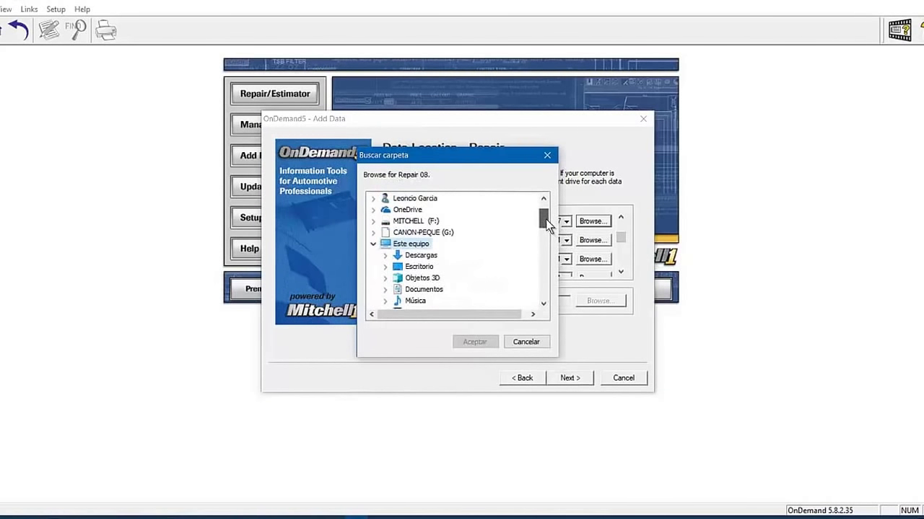
{"action": "double_click", "coordinate": [434, 223]}
{"action": "double_click", "coordinate": [440, 244]}
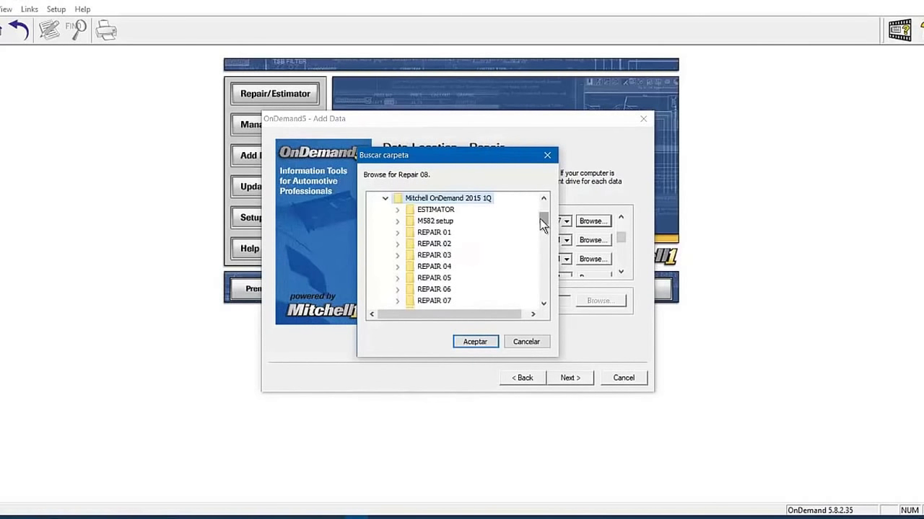
{"action": "left_click_drag", "start_coordinate": [540, 219], "coordinate": [505, 232]}
{"action": "left_click", "coordinate": [434, 220]}
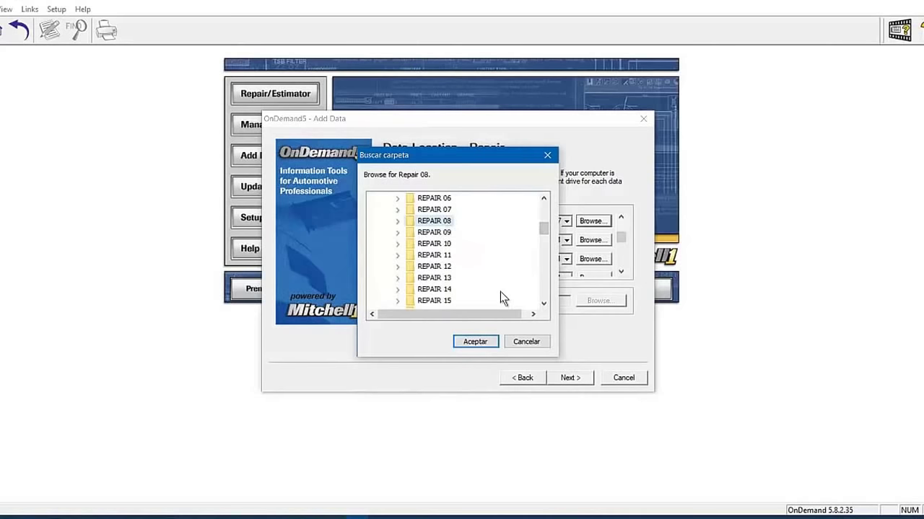
{"action": "left_click", "coordinate": [476, 342]}
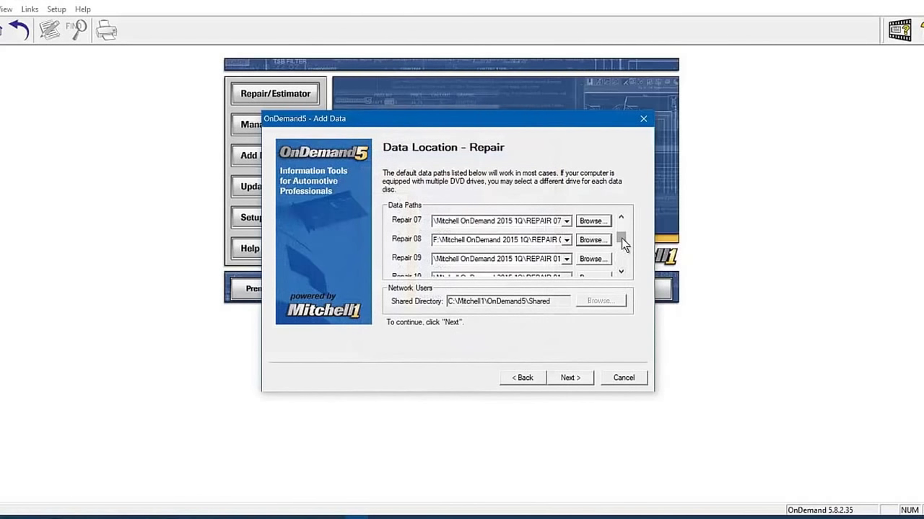
Set the Repair 09 data path to the folder F:\Mitchell OnDemand 2015 1Q\REPAIR 09.
{"action": "left_click", "coordinate": [584, 259]}
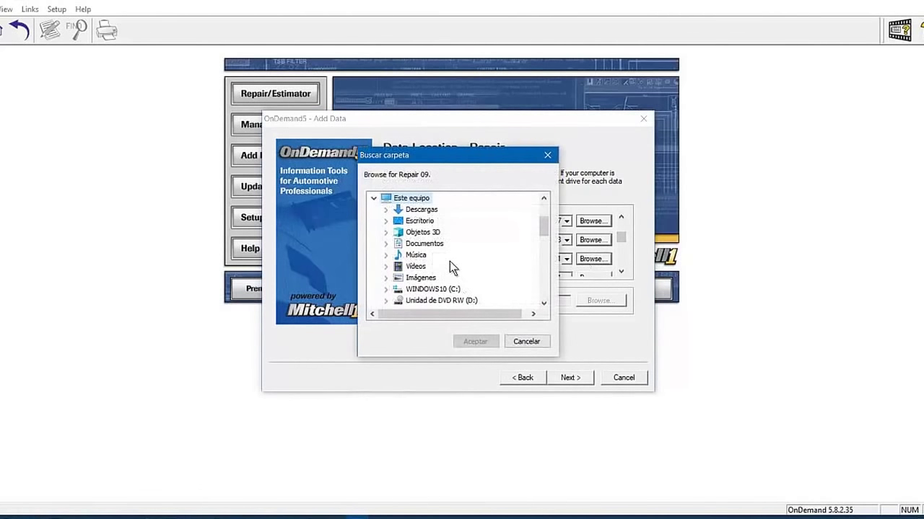
{"action": "scroll", "coordinate": [542, 225], "scroll_direction": "up", "scroll_amount": 2}
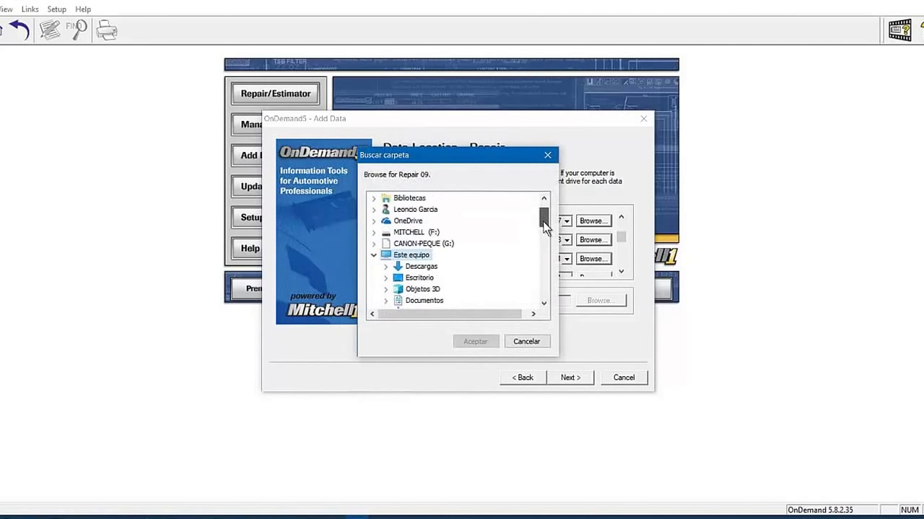
{"action": "double_click", "coordinate": [415, 221]}
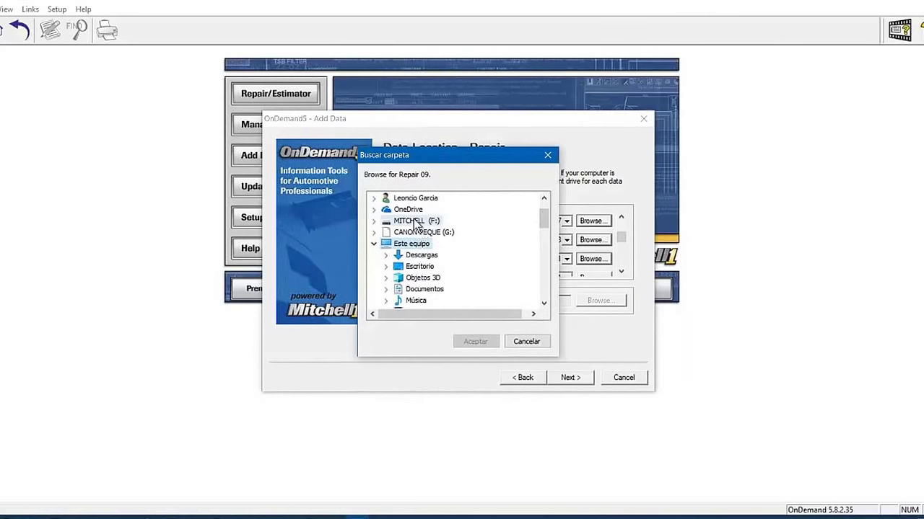
{"action": "double_click", "coordinate": [436, 243]}
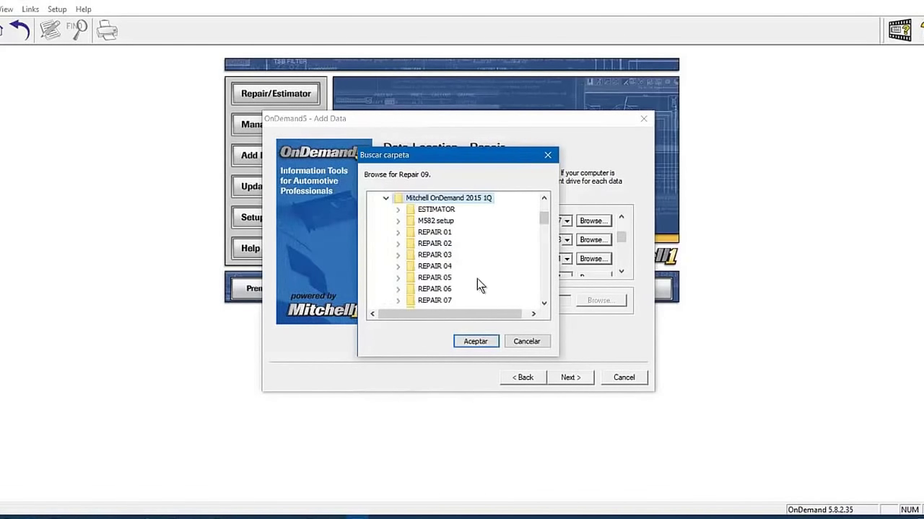
{"action": "left_click_drag", "start_coordinate": [543, 219], "coordinate": [544, 230]}
{"action": "left_click", "coordinate": [447, 231]}
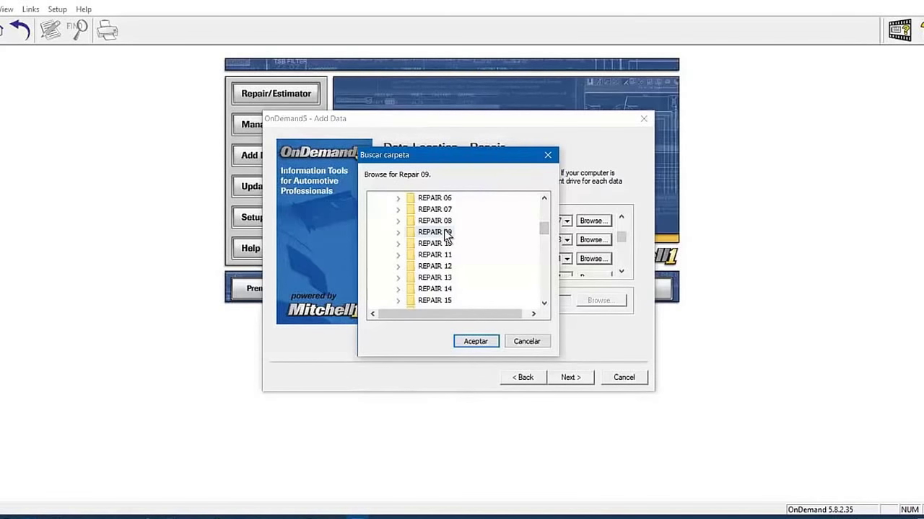
{"action": "left_click", "coordinate": [485, 343]}
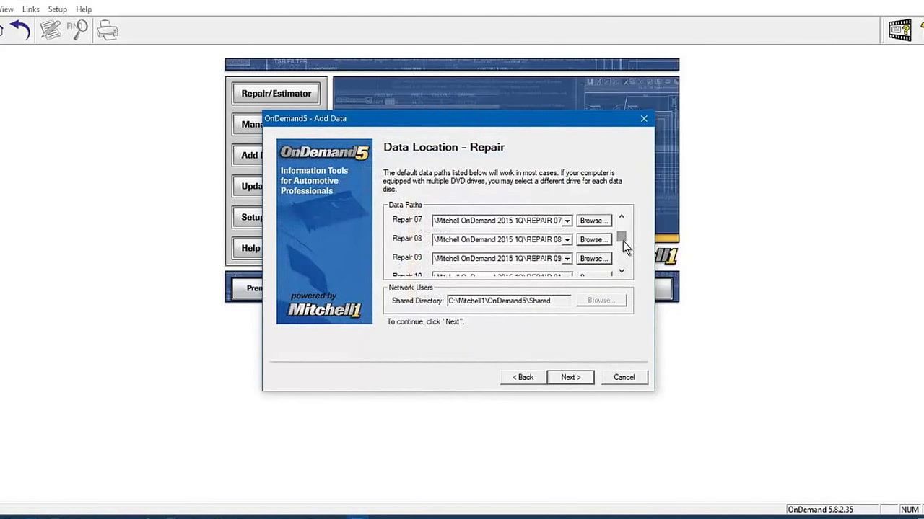
Set the Repair 10 data path to the folder F:\Mitchell OnDemand 2015 1Q\REPAIR 10.
{"action": "left_click_drag", "start_coordinate": [623, 241], "coordinate": [622, 243]}
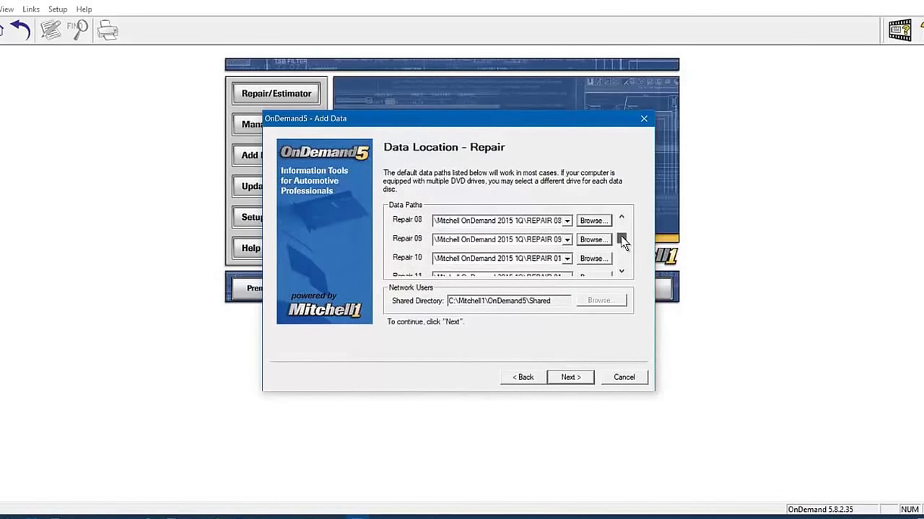
{"action": "left_click_drag", "start_coordinate": [622, 244], "coordinate": [620, 240]}
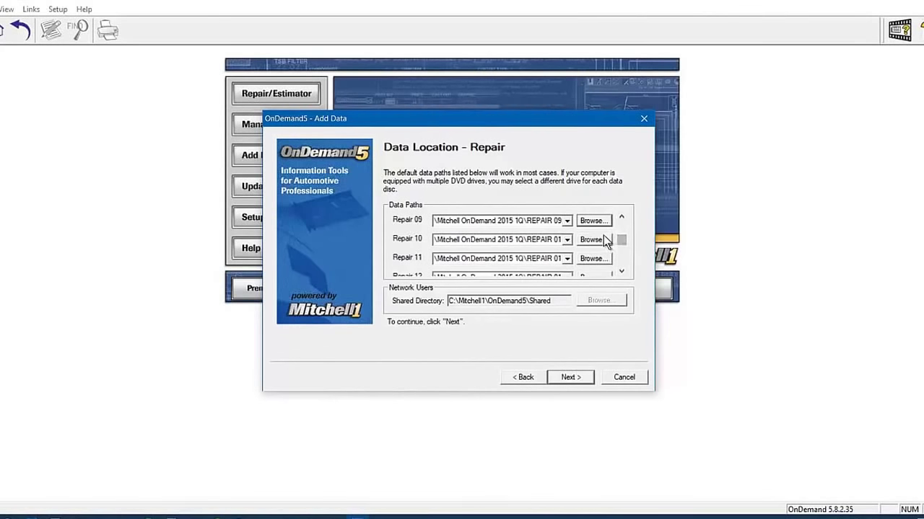
{"action": "left_click", "coordinate": [592, 241]}
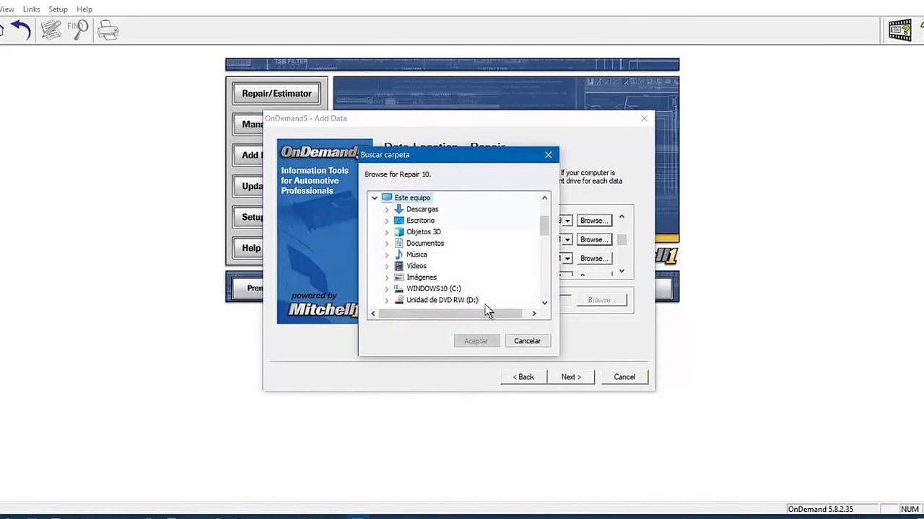
{"action": "scroll", "coordinate": [546, 229], "scroll_direction": "up", "scroll_amount": 3}
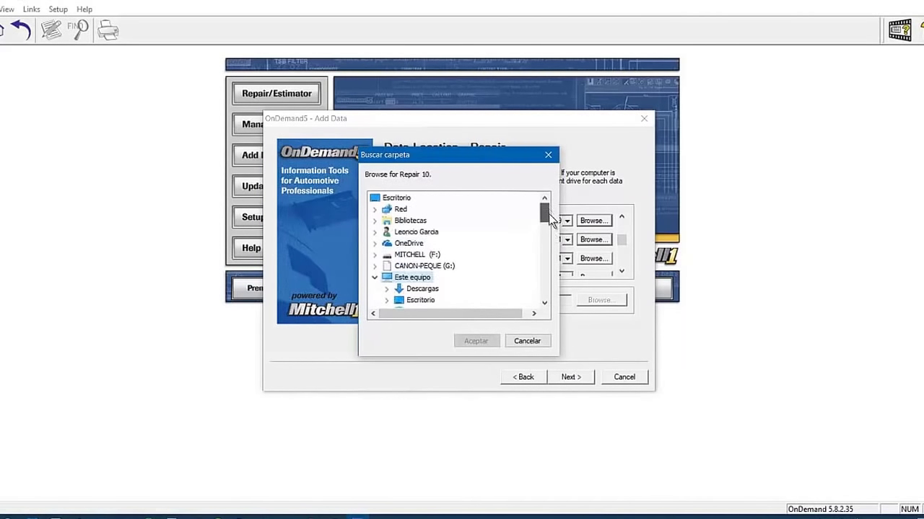
{"action": "double_click", "coordinate": [434, 253]}
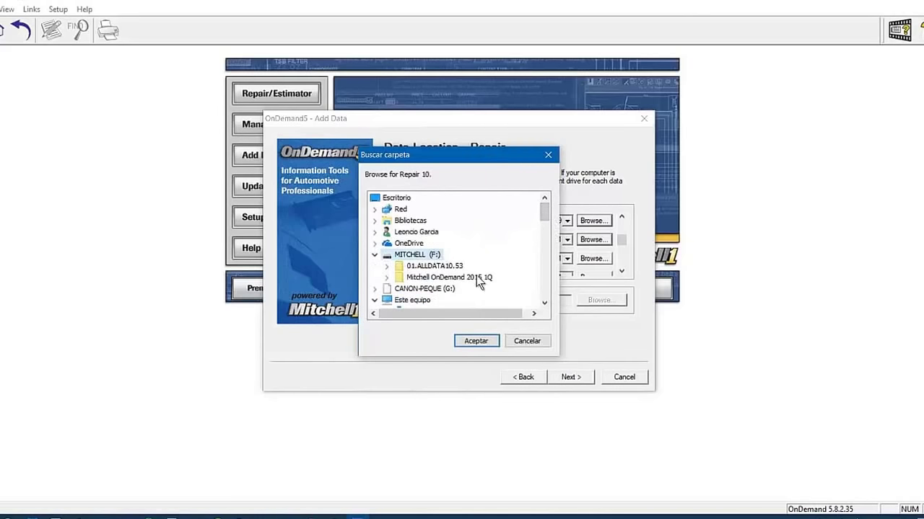
{"action": "double_click", "coordinate": [473, 276]}
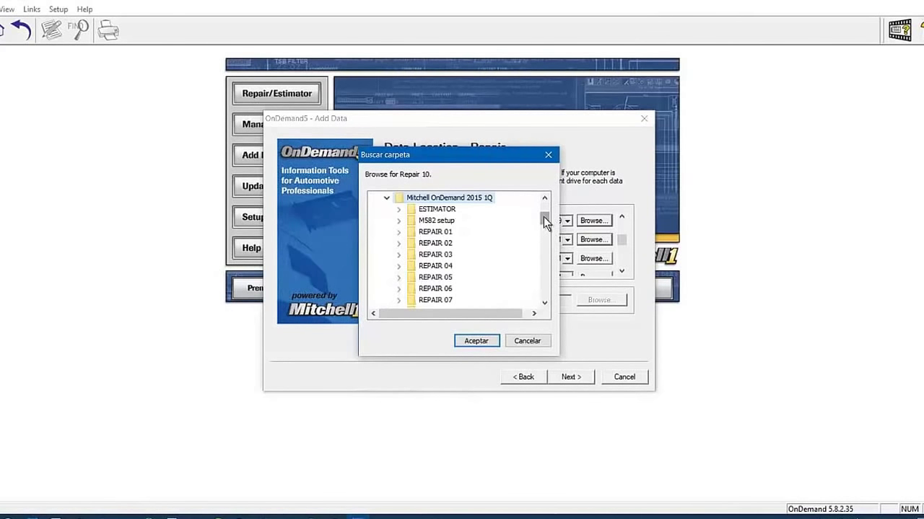
{"action": "left_click_drag", "start_coordinate": [543, 217], "coordinate": [544, 230]}
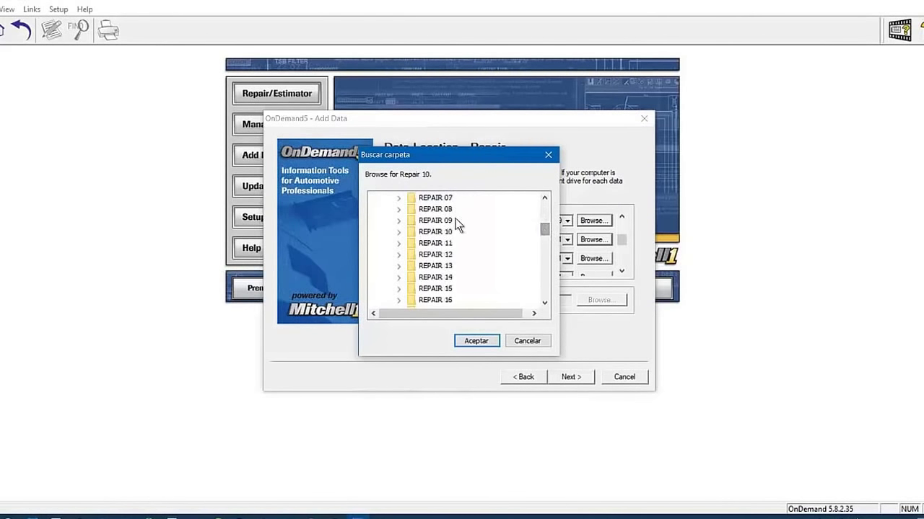
{"action": "left_click", "coordinate": [451, 221]}
{"action": "left_click", "coordinate": [433, 232]}
{"action": "left_click", "coordinate": [485, 341]}
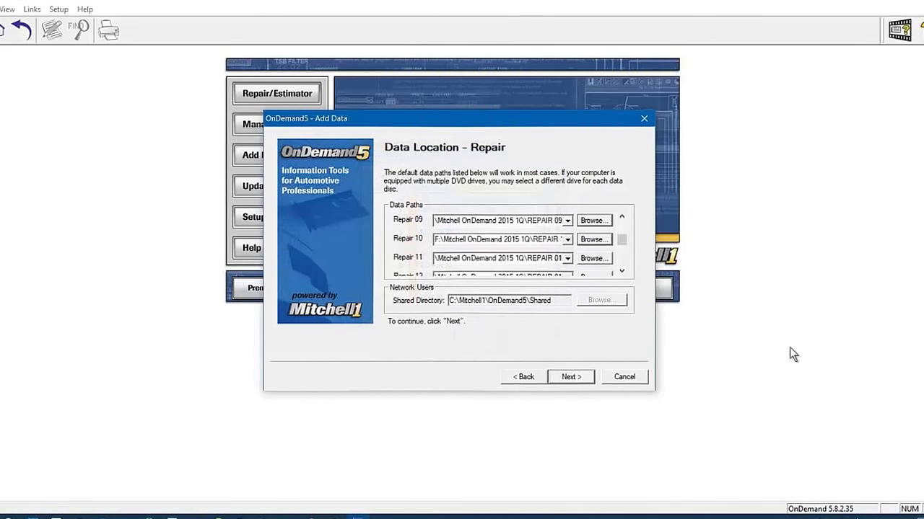
Set the Repair 11 data path to the folder F:\Mitchell OnDemand 2015 1Q\REPAIR 11.
{"action": "left_click", "coordinate": [622, 241]}
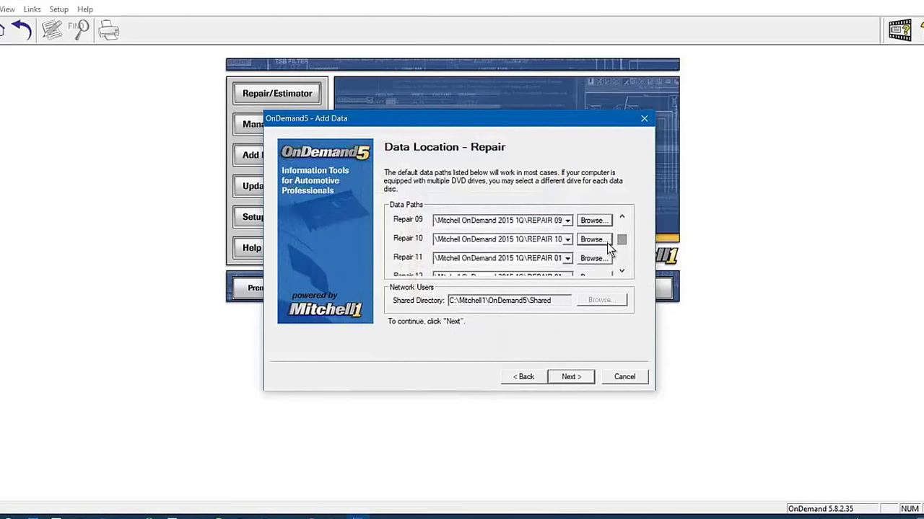
{"action": "left_click", "coordinate": [591, 258]}
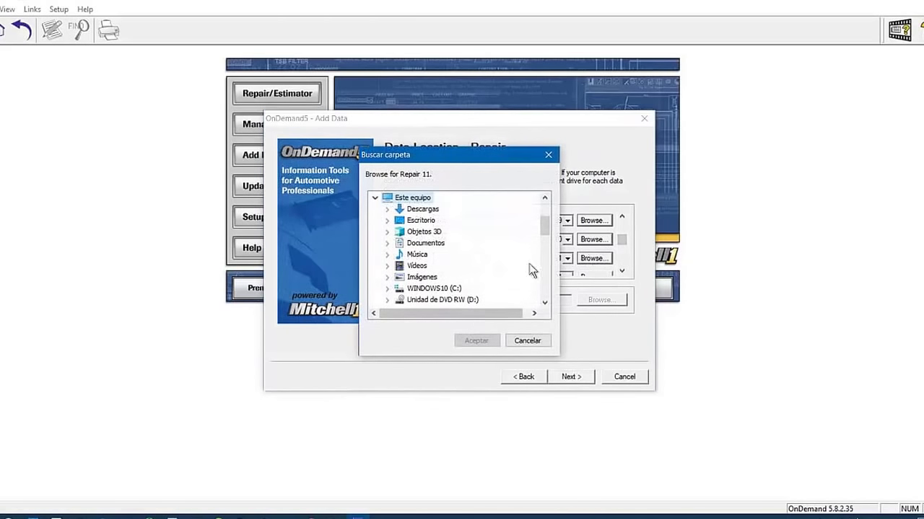
{"action": "left_click_drag", "start_coordinate": [544, 227], "coordinate": [547, 217]}
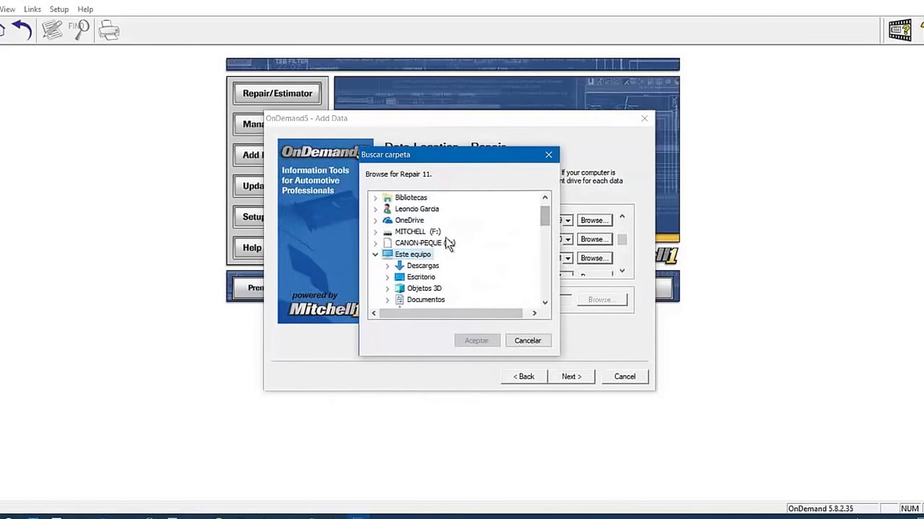
{"action": "double_click", "coordinate": [428, 231]}
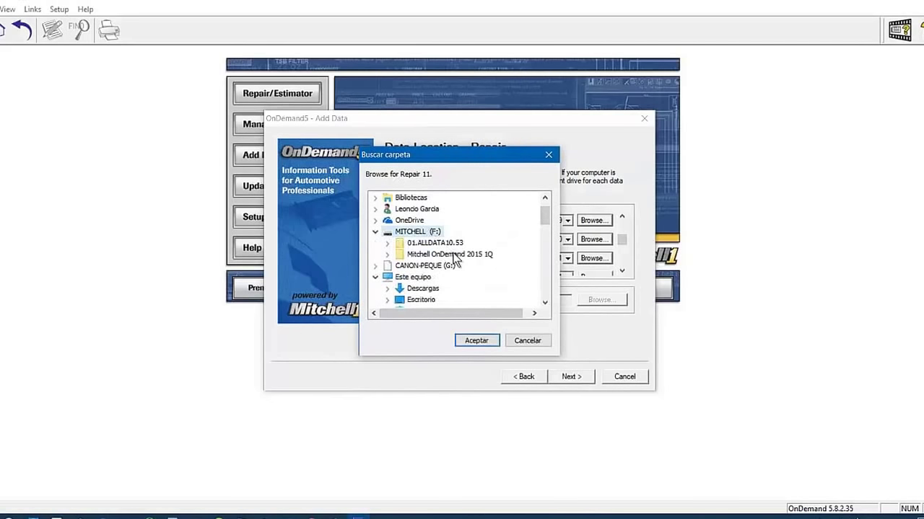
{"action": "double_click", "coordinate": [451, 255]}
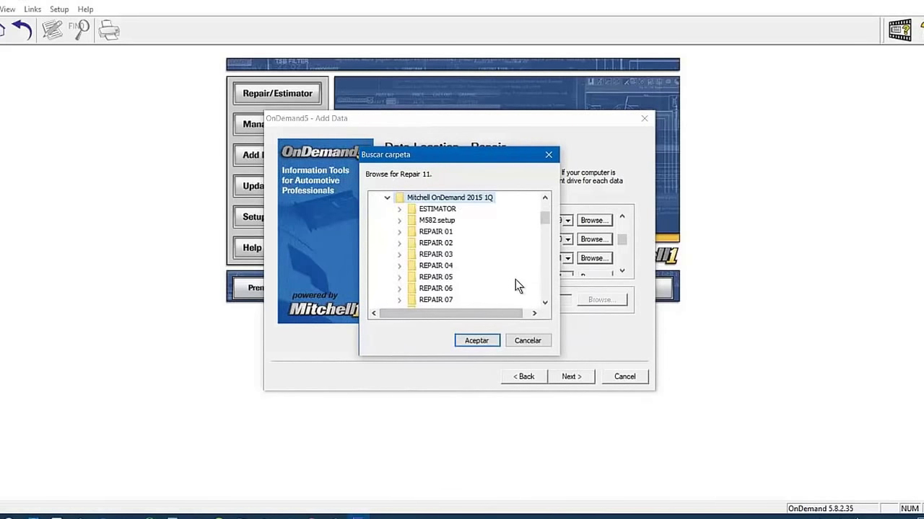
{"action": "left_click_drag", "start_coordinate": [544, 219], "coordinate": [543, 237]}
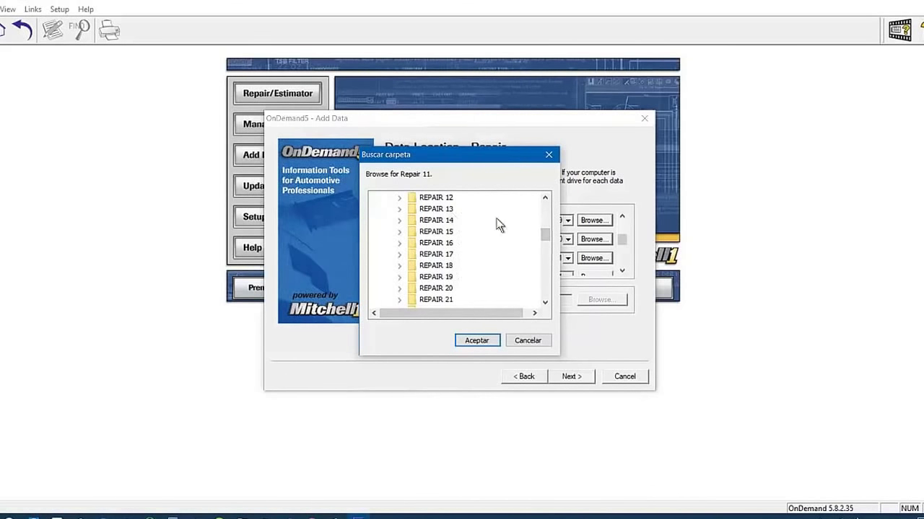
{"action": "left_click_drag", "start_coordinate": [543, 238], "coordinate": [543, 233]}
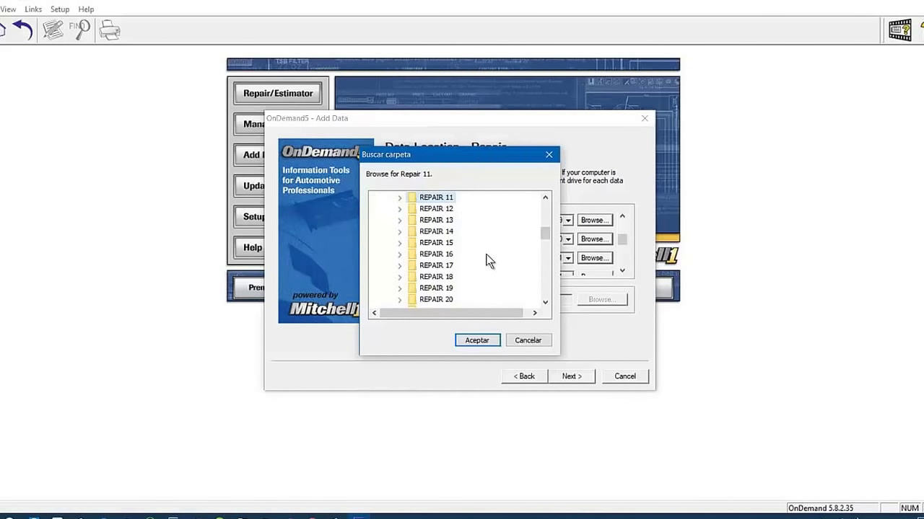
{"action": "left_click", "coordinate": [478, 341]}
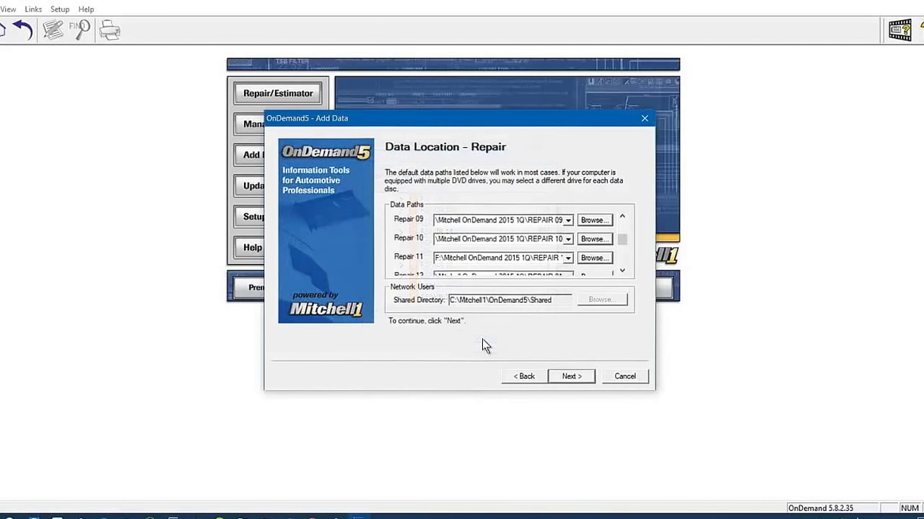
Set the Repair 12 data path to the folder F:\Mitchell OnDemand 2015 1Q\REPAIR 12.
{"action": "left_click", "coordinate": [621, 241]}
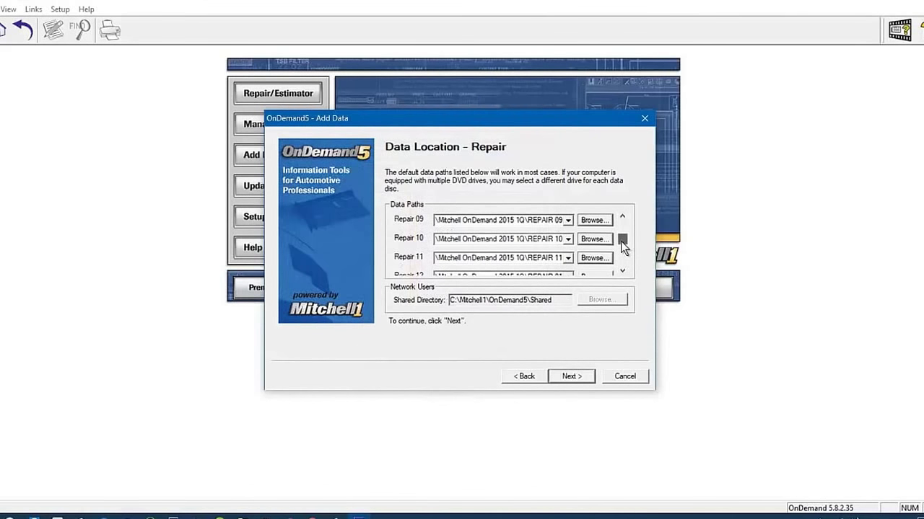
{"action": "left_click_drag", "start_coordinate": [621, 241], "coordinate": [622, 240]}
{"action": "left_click", "coordinate": [593, 239]}
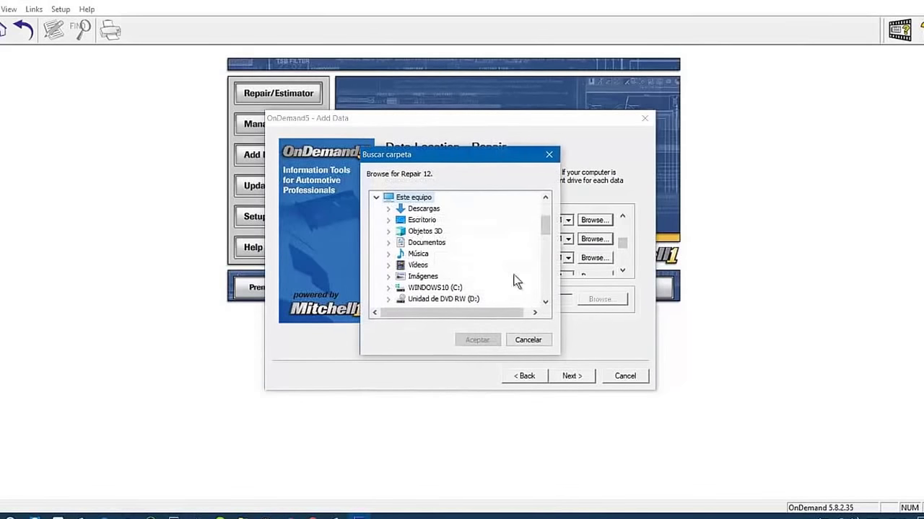
{"action": "scroll", "coordinate": [546, 223], "scroll_direction": "up", "scroll_amount": 2}
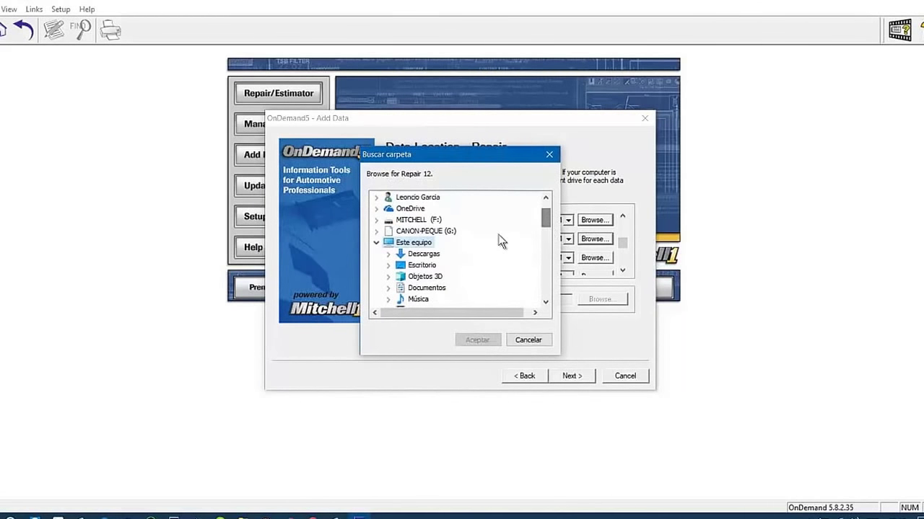
{"action": "double_click", "coordinate": [420, 220]}
{"action": "double_click", "coordinate": [438, 243]}
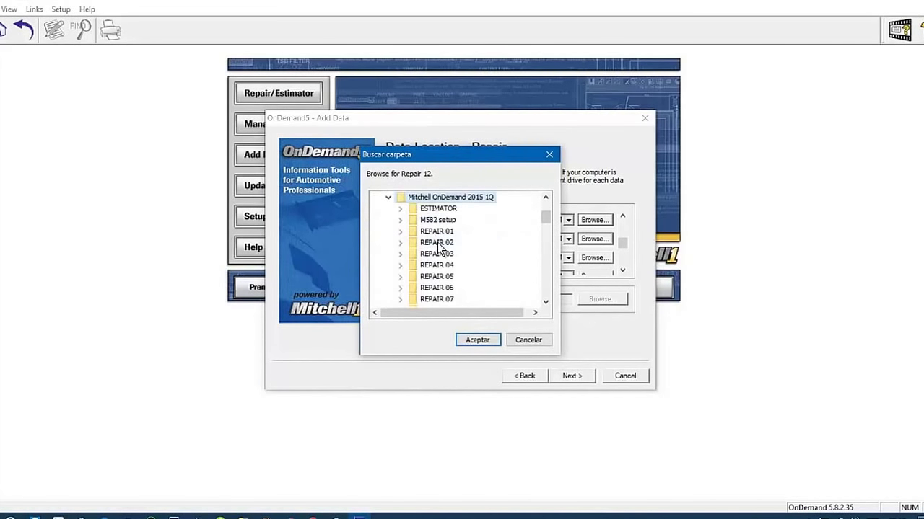
{"action": "left_click_drag", "start_coordinate": [545, 218], "coordinate": [544, 226]}
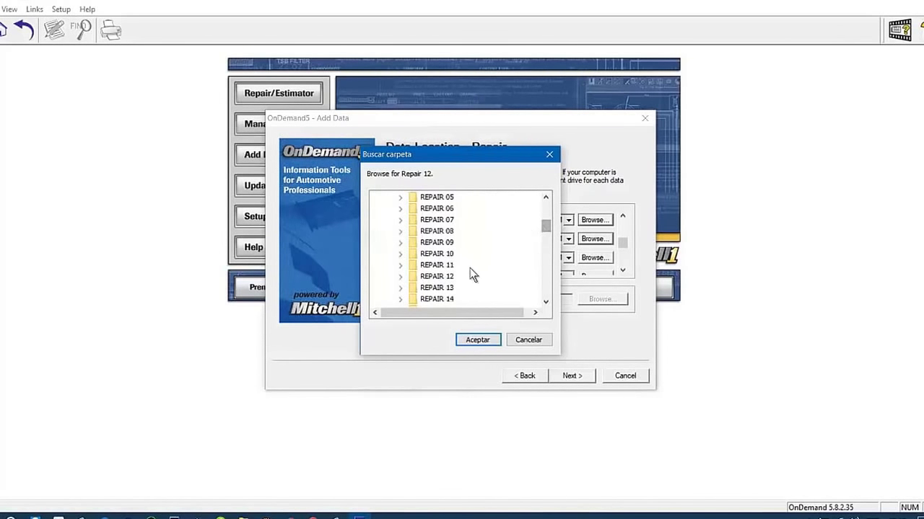
{"action": "left_click", "coordinate": [446, 278]}
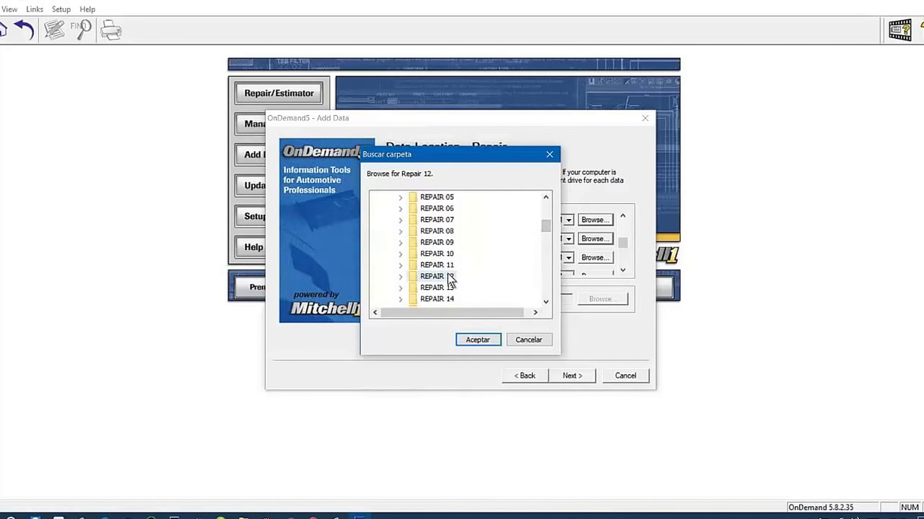
{"action": "left_click", "coordinate": [477, 339]}
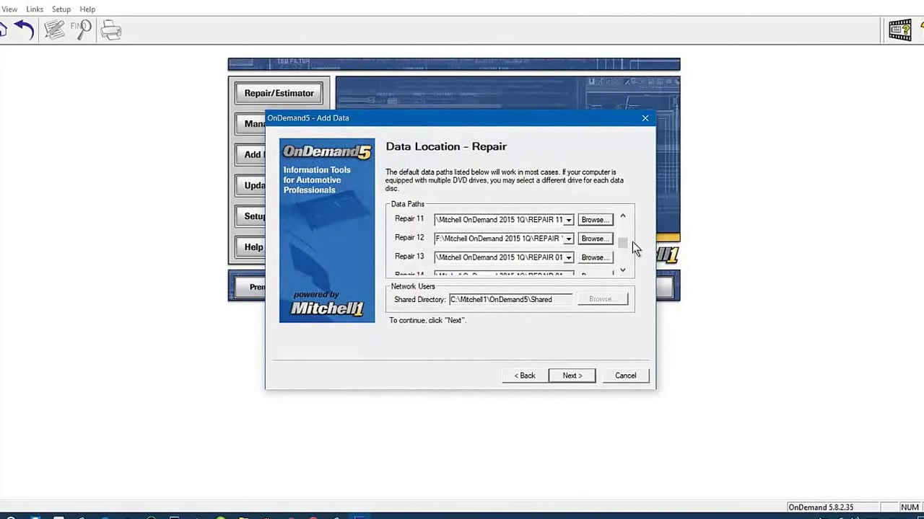
Set the Repair 13 data path to the folder F:\Mitchell OnDemand 2015 1Q\REPAIR 13.
{"action": "left_click_drag", "start_coordinate": [625, 242], "coordinate": [623, 242]}
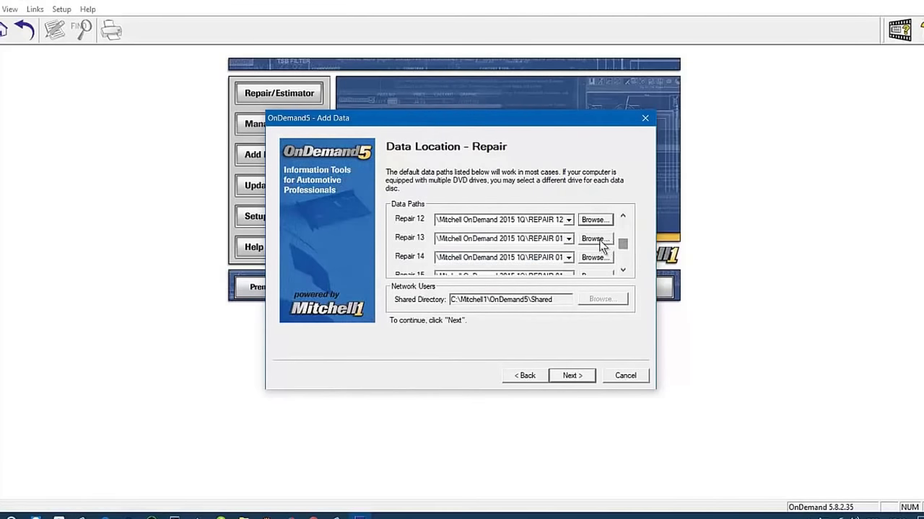
{"action": "left_click", "coordinate": [593, 241]}
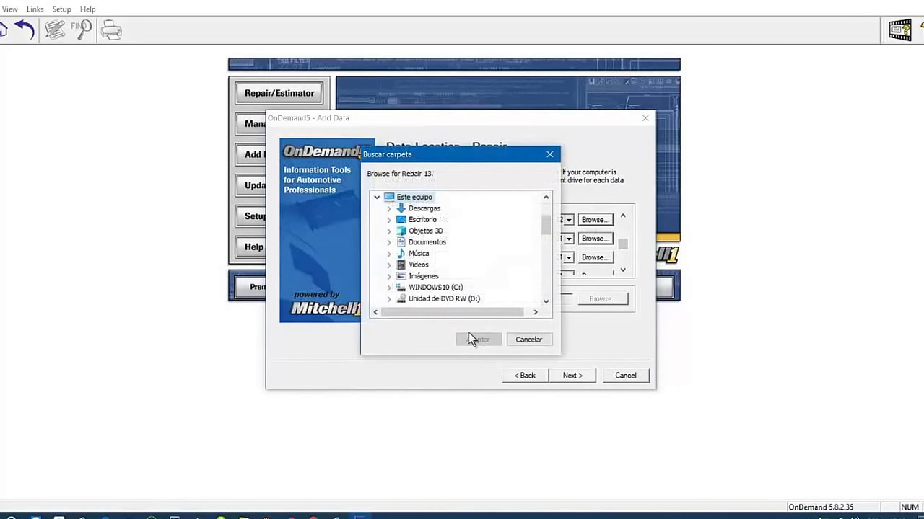
{"action": "left_click_drag", "start_coordinate": [545, 229], "coordinate": [546, 213]}
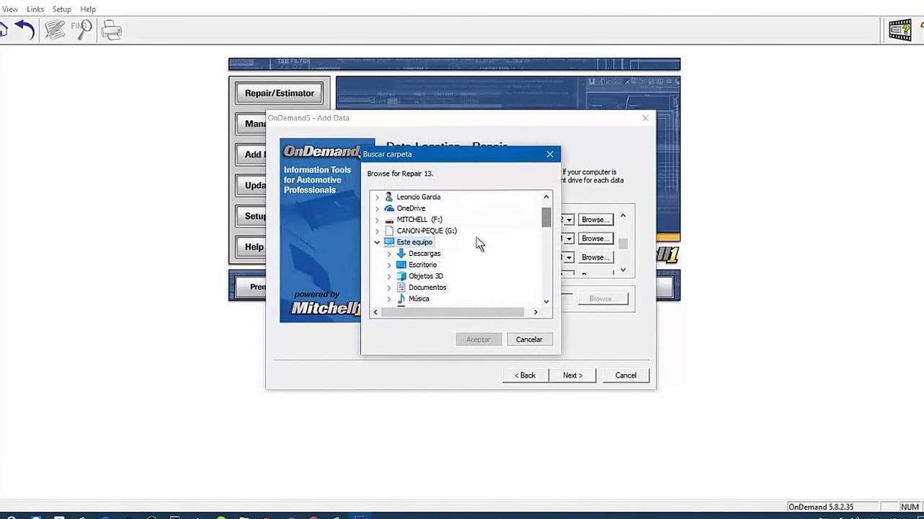
{"action": "double_click", "coordinate": [419, 221]}
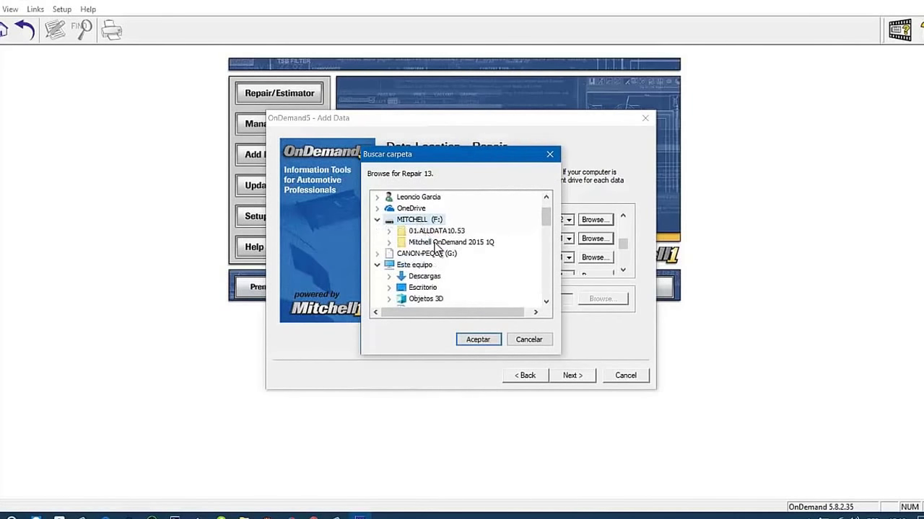
{"action": "double_click", "coordinate": [437, 242]}
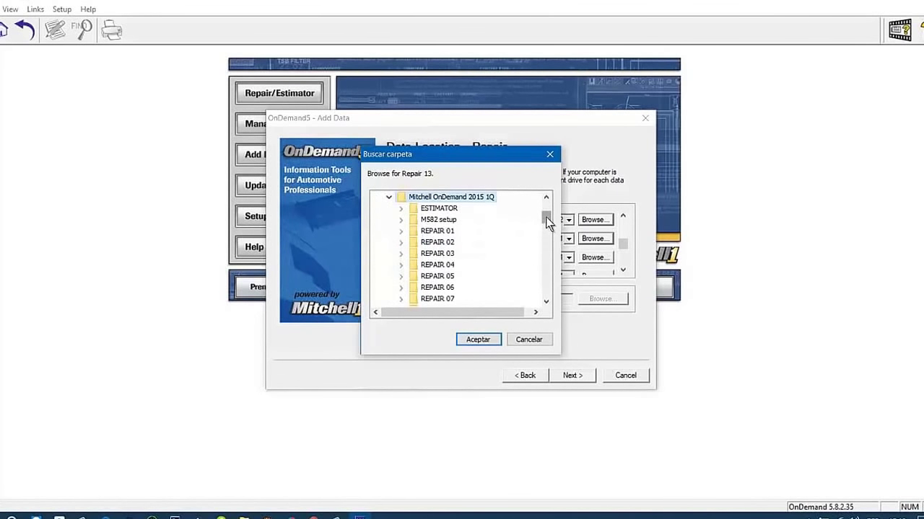
{"action": "left_click_drag", "start_coordinate": [545, 216], "coordinate": [545, 234]}
{"action": "left_click", "coordinate": [437, 220]}
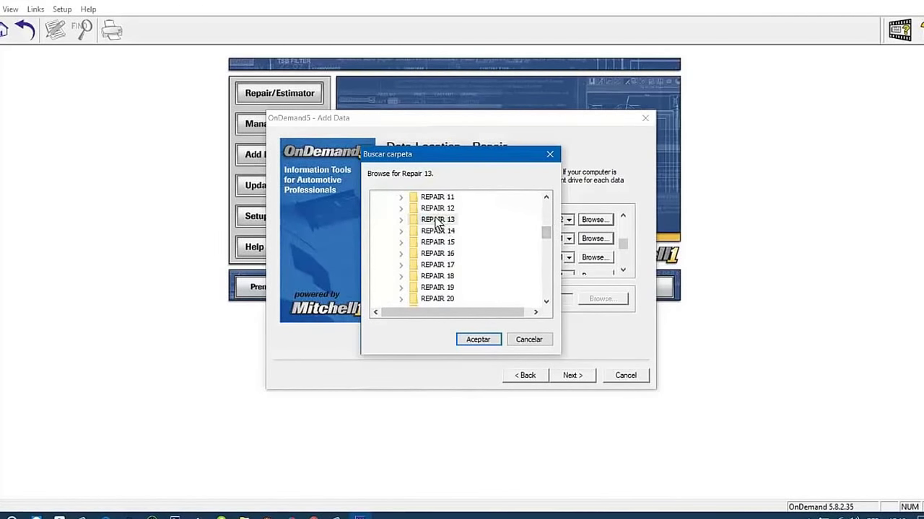
{"action": "left_click", "coordinate": [477, 340]}
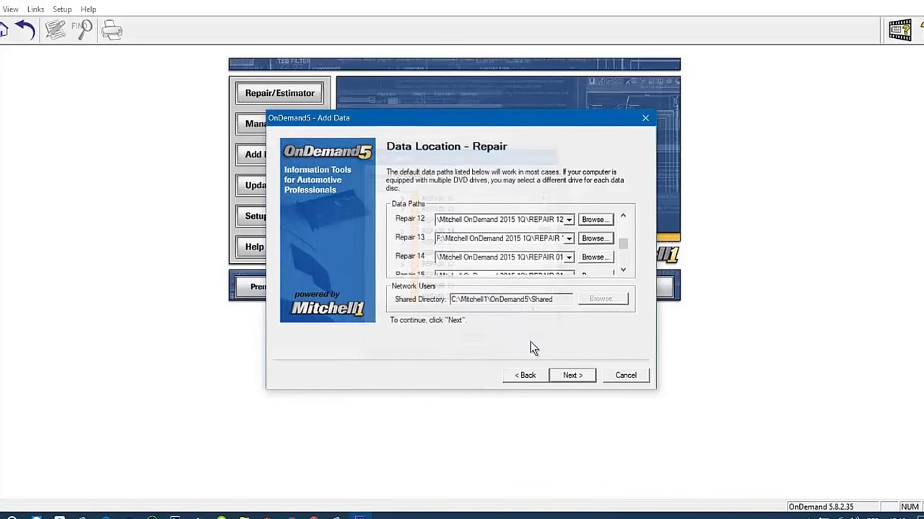
Set the Repair 14 data path to the folder F:\Mitchell OnDemand 2015 1Q\REPAIR 14.
{"action": "left_click", "coordinate": [592, 257]}
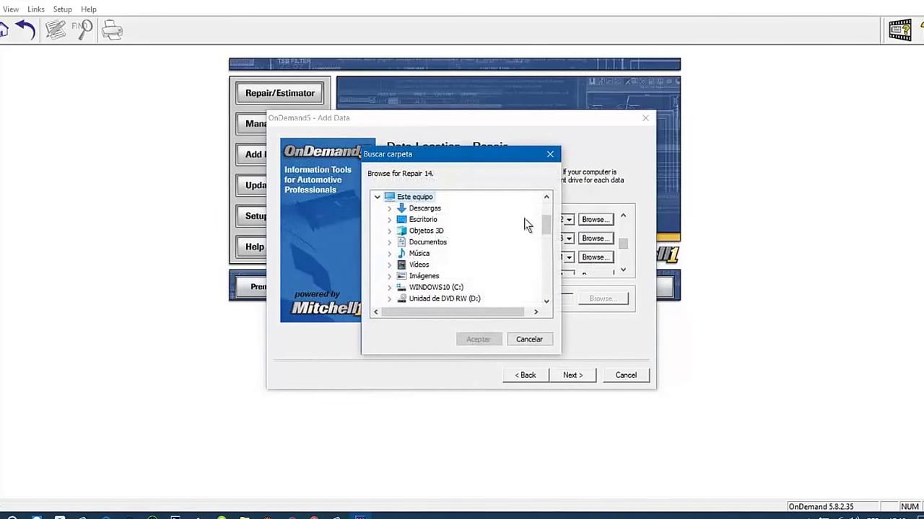
{"action": "left_click_drag", "start_coordinate": [547, 228], "coordinate": [547, 218]}
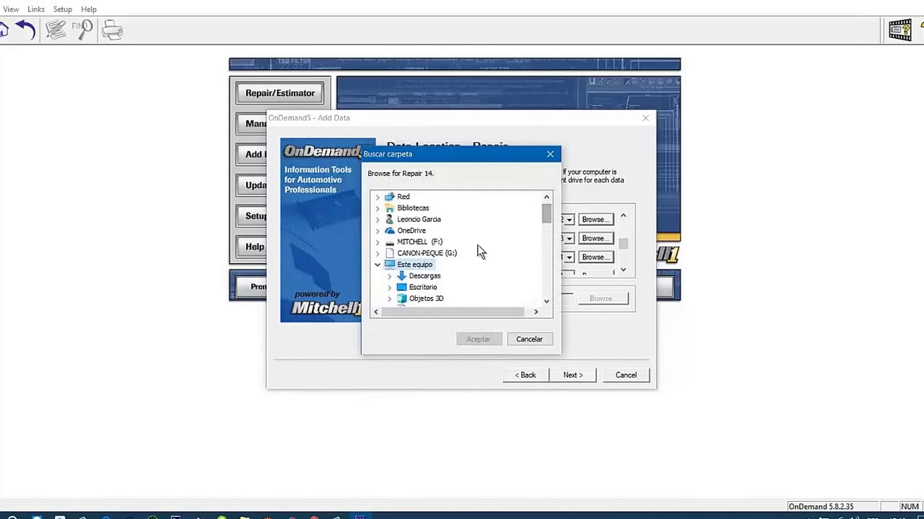
{"action": "double_click", "coordinate": [433, 246]}
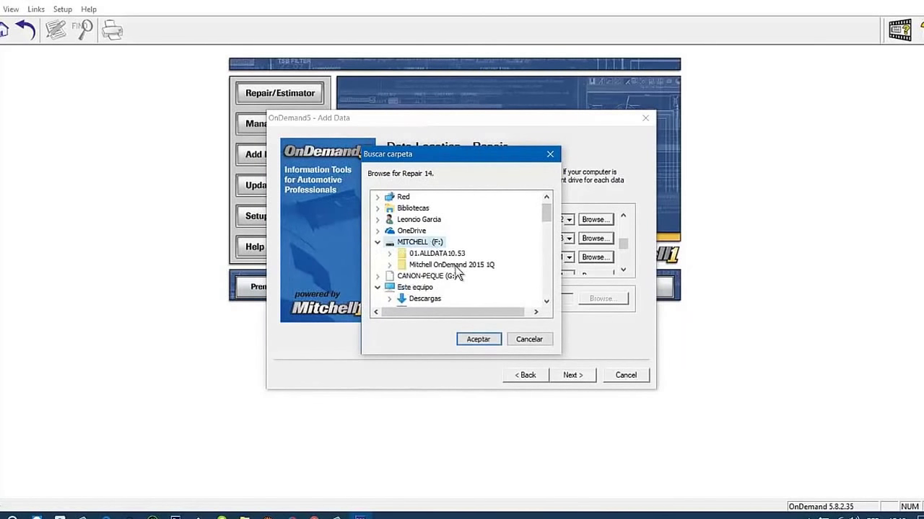
{"action": "double_click", "coordinate": [454, 265]}
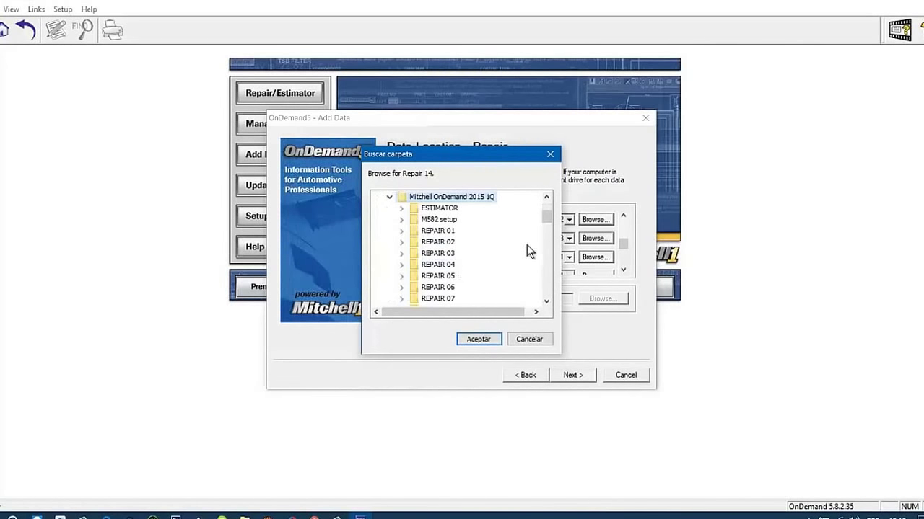
{"action": "left_click_drag", "start_coordinate": [544, 216], "coordinate": [544, 227]}
{"action": "left_click", "coordinate": [442, 276]}
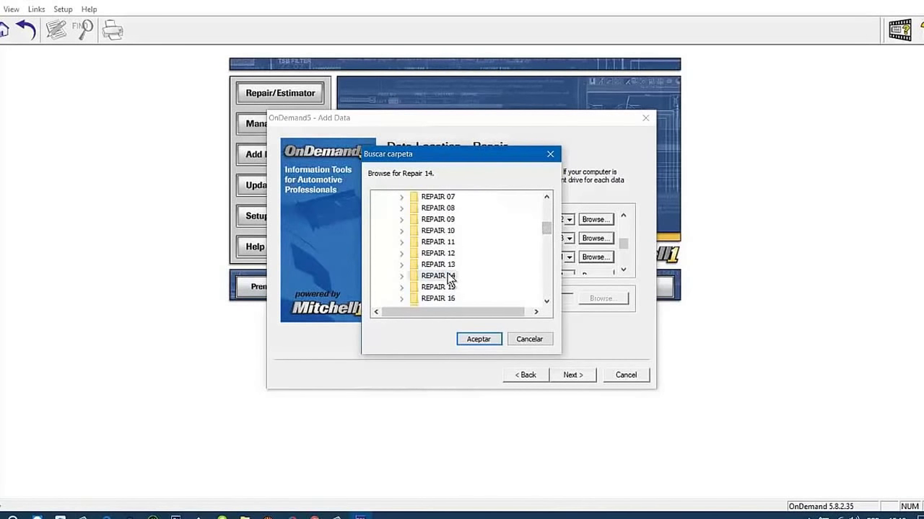
{"action": "left_click", "coordinate": [479, 339]}
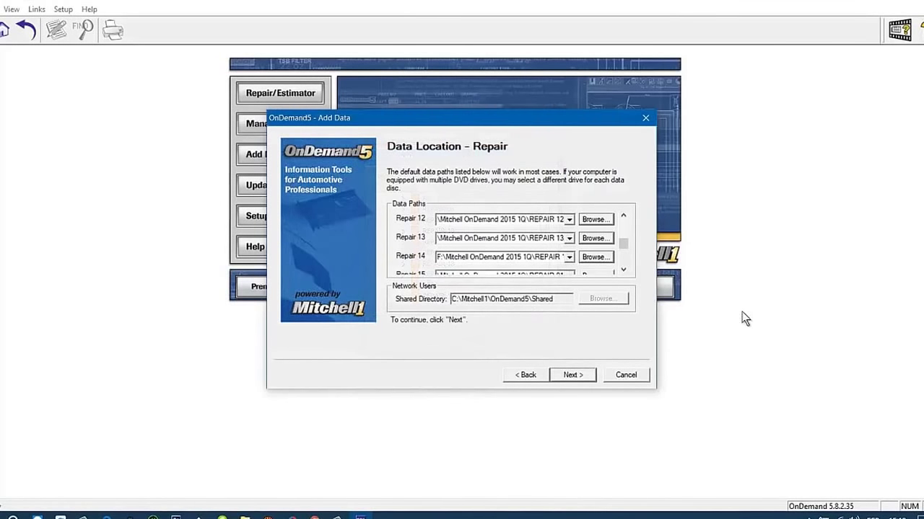
Set the Repair 15 data path to the folder F:\Mitchell OnDemand 2015 1Q\REPAIR 15.
{"action": "left_click_drag", "start_coordinate": [626, 243], "coordinate": [627, 245]}
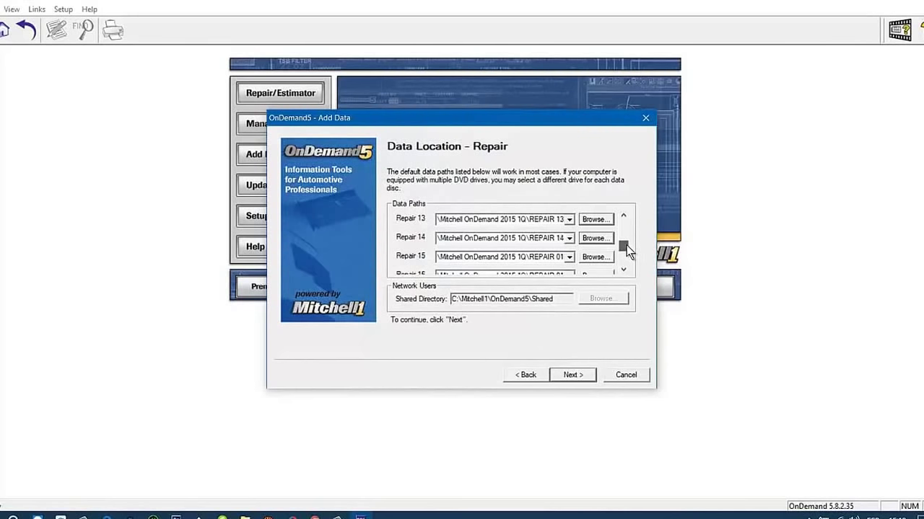
{"action": "scroll", "coordinate": [627, 245], "scroll_direction": "down", "scroll_amount": 1}
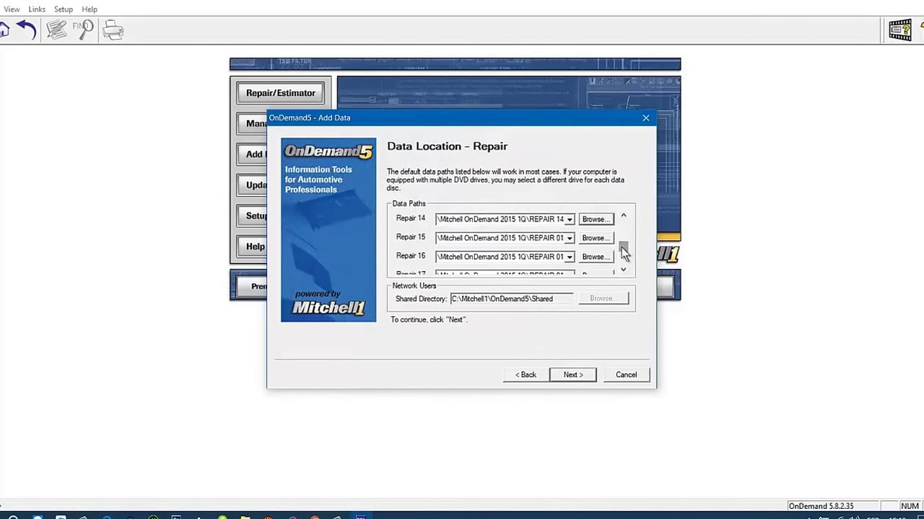
{"action": "left_click", "coordinate": [590, 238]}
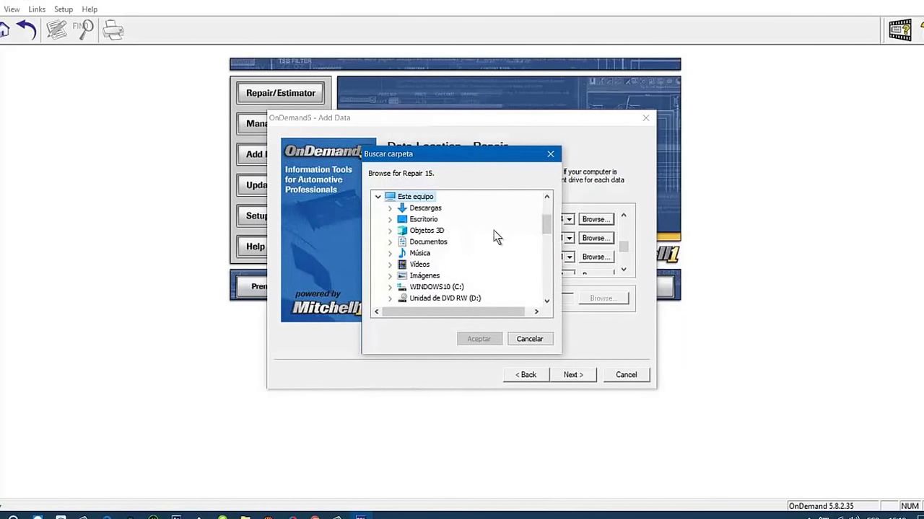
{"action": "scroll", "coordinate": [546, 224], "scroll_direction": "up", "scroll_amount": 2}
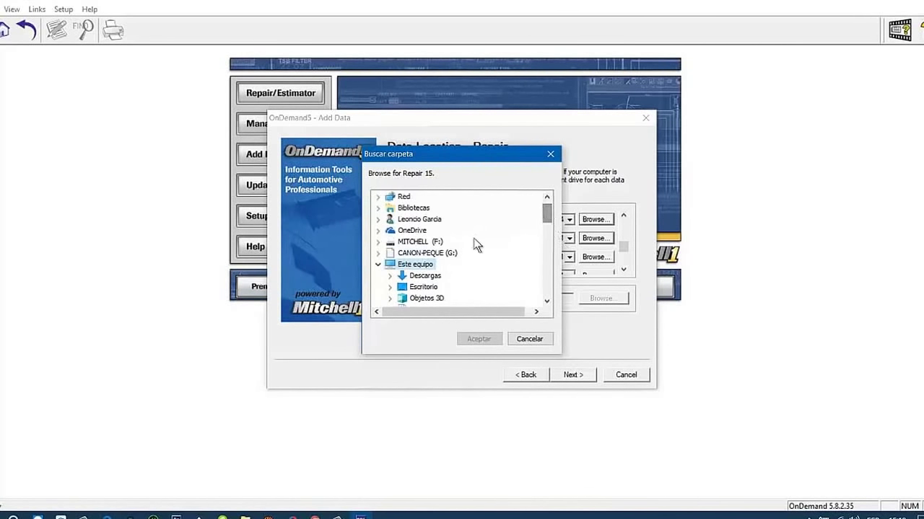
{"action": "double_click", "coordinate": [430, 241]}
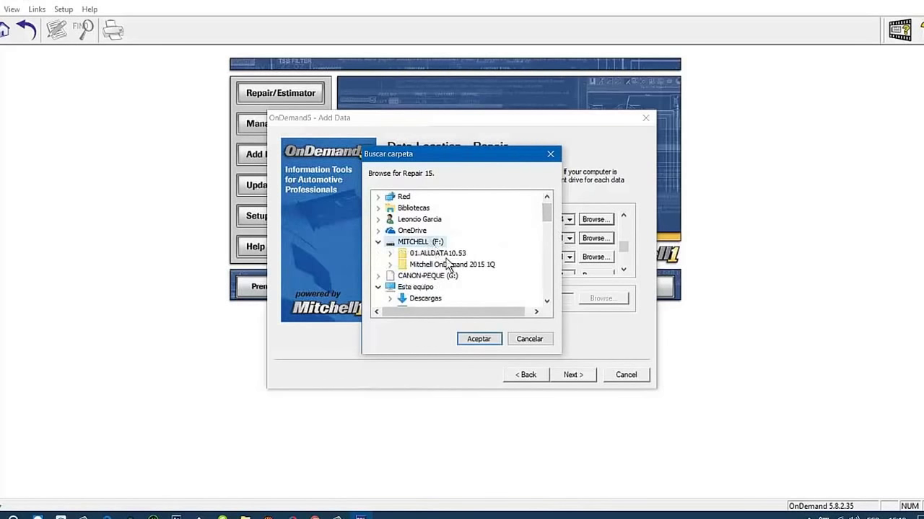
{"action": "left_click", "coordinate": [451, 265]}
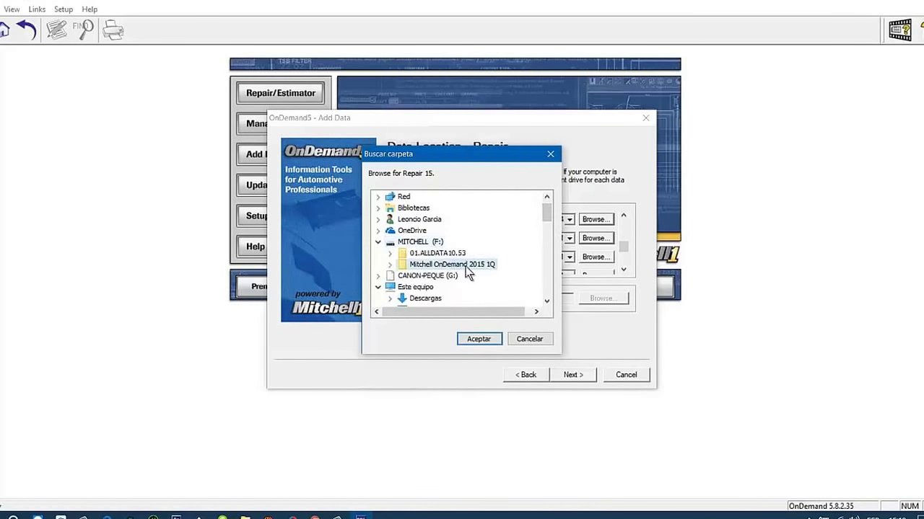
{"action": "double_click", "coordinate": [466, 265]}
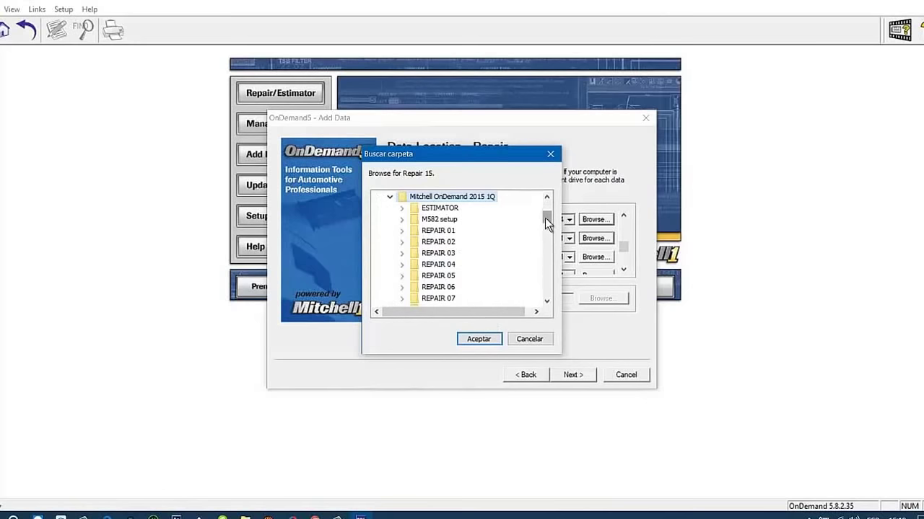
{"action": "left_click_drag", "start_coordinate": [545, 217], "coordinate": [539, 236]}
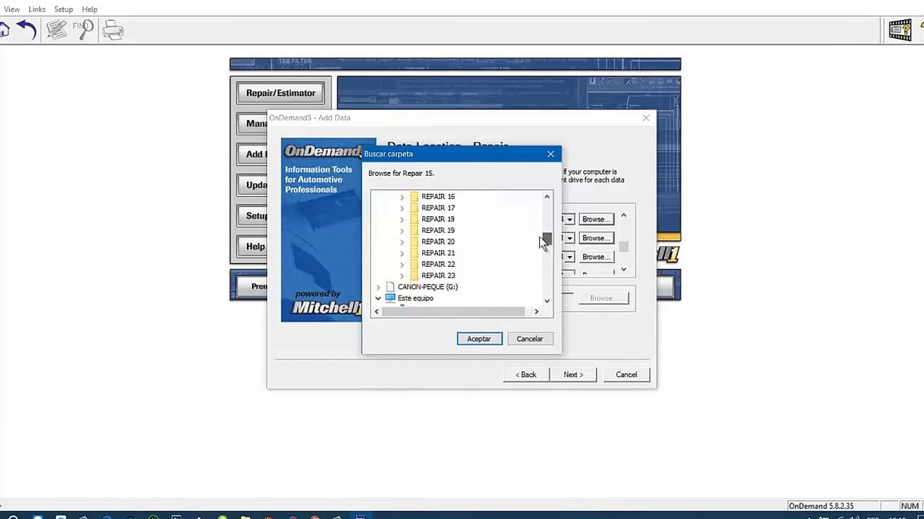
{"action": "left_click", "coordinate": [438, 219]}
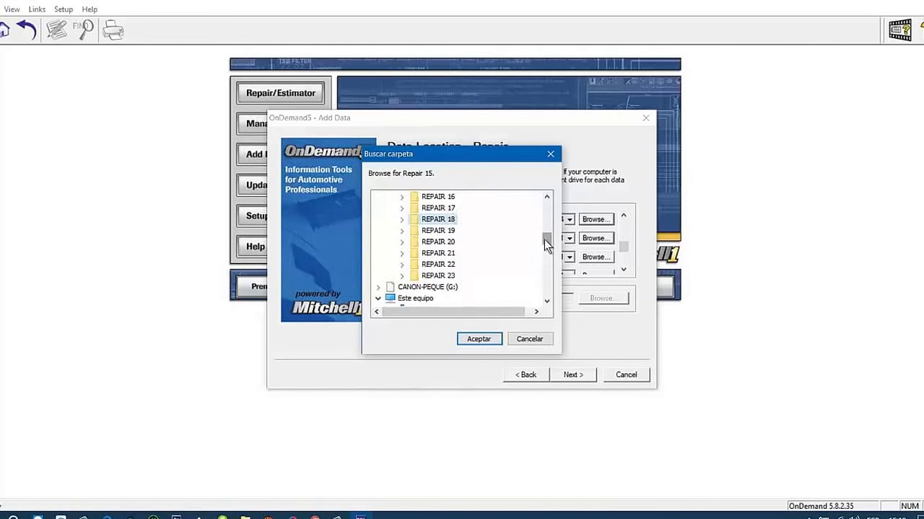
{"action": "left_click_drag", "start_coordinate": [545, 241], "coordinate": [545, 238]}
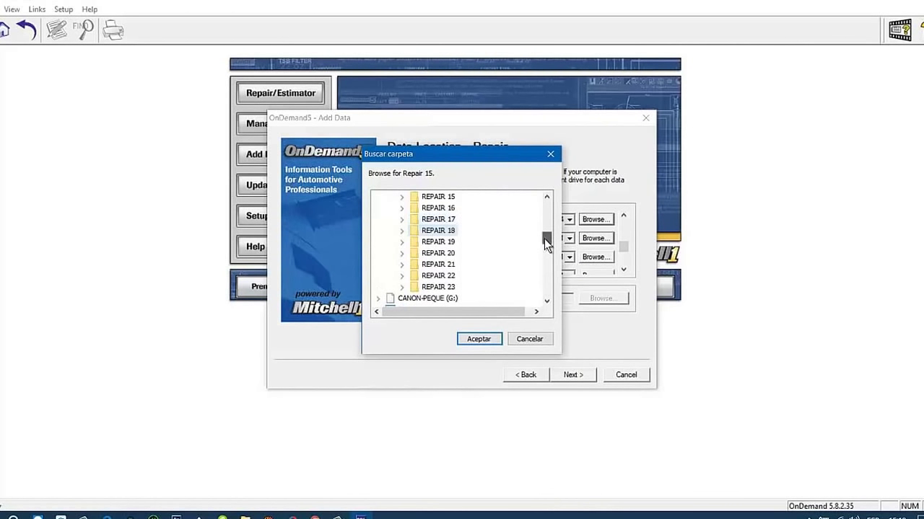
{"action": "left_click", "coordinate": [439, 199]}
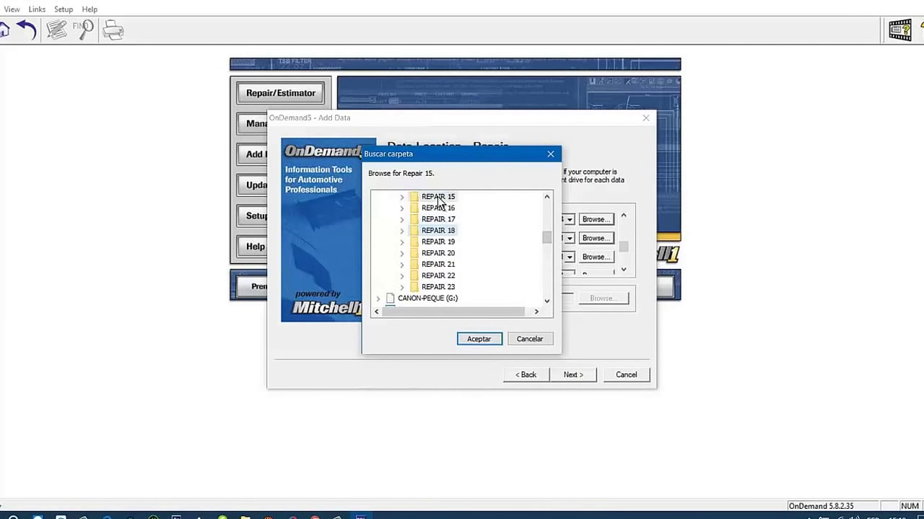
{"action": "left_click", "coordinate": [479, 340]}
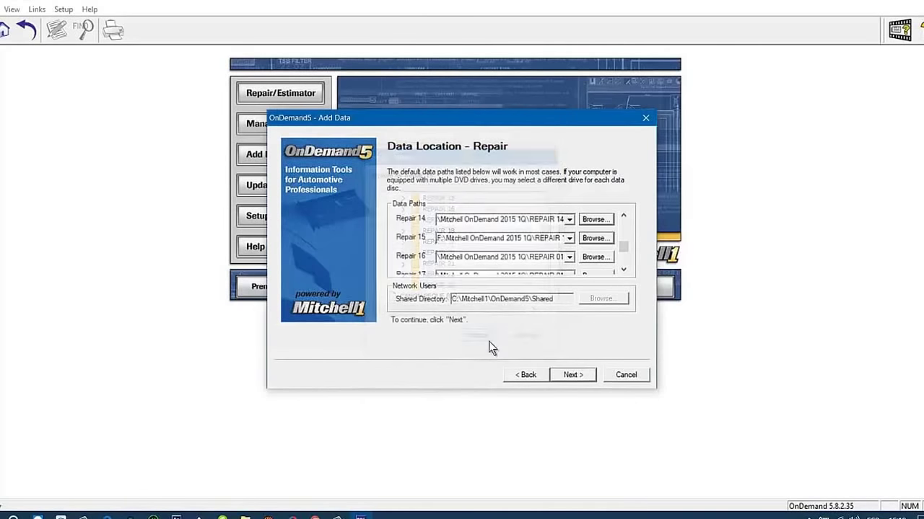
Set the Repair 16 data path to the folder F:\Mitchell OnDemand 2015 1Q\REPAIR 16.
{"action": "left_click", "coordinate": [625, 251]}
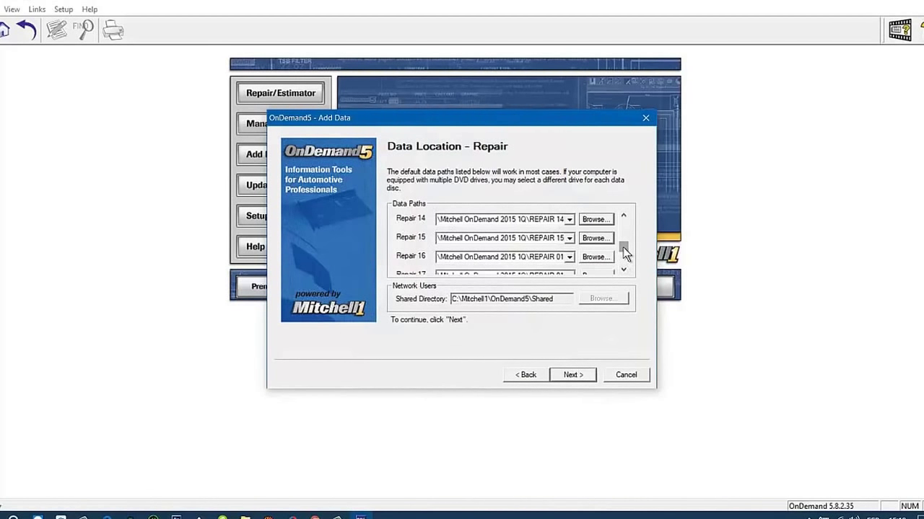
{"action": "left_click", "coordinate": [591, 257]}
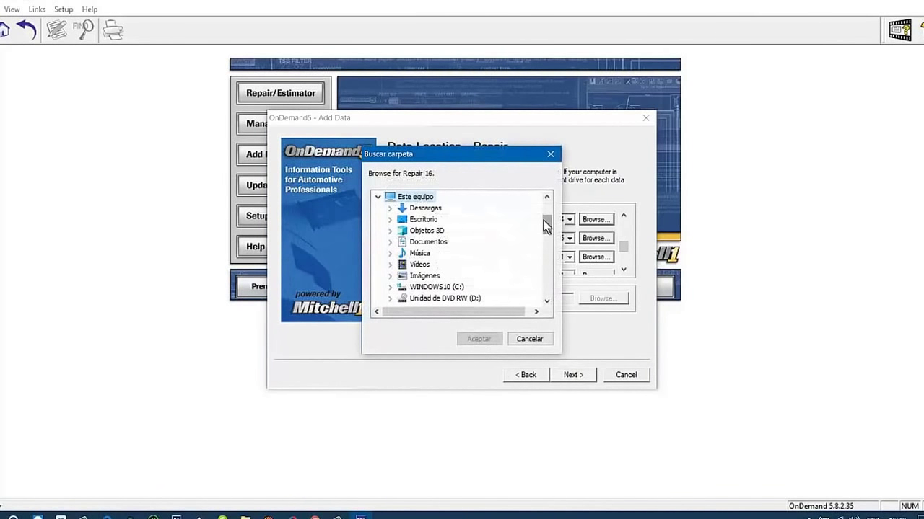
{"action": "left_click", "coordinate": [546, 206]}
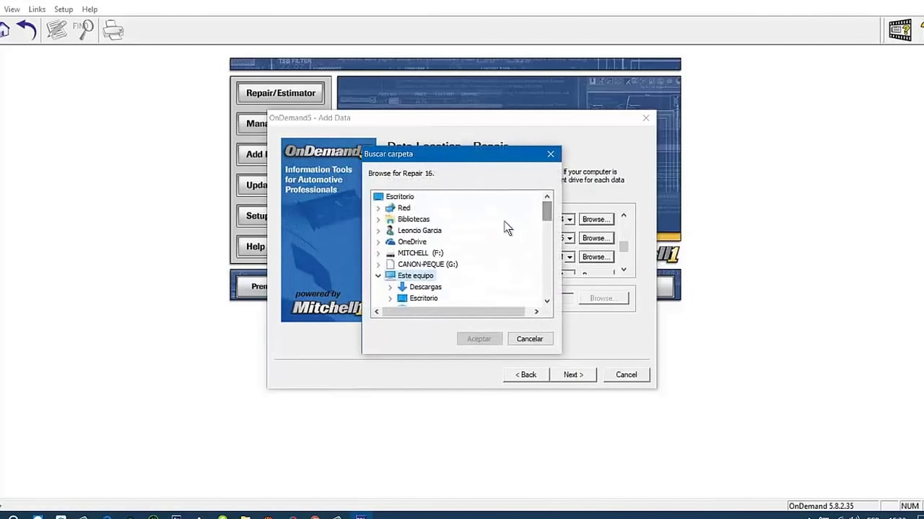
{"action": "double_click", "coordinate": [431, 254]}
{"action": "double_click", "coordinate": [471, 277]}
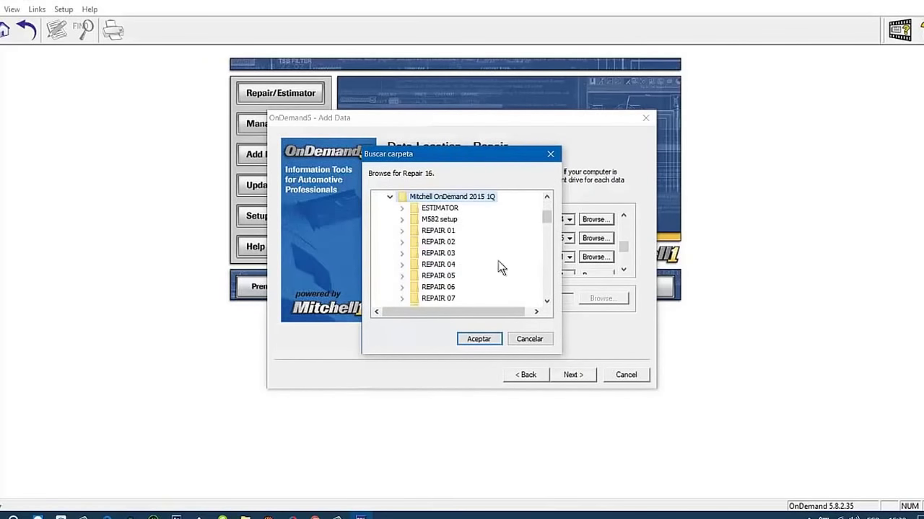
{"action": "left_click_drag", "start_coordinate": [546, 219], "coordinate": [549, 235]}
{"action": "left_click", "coordinate": [447, 244]}
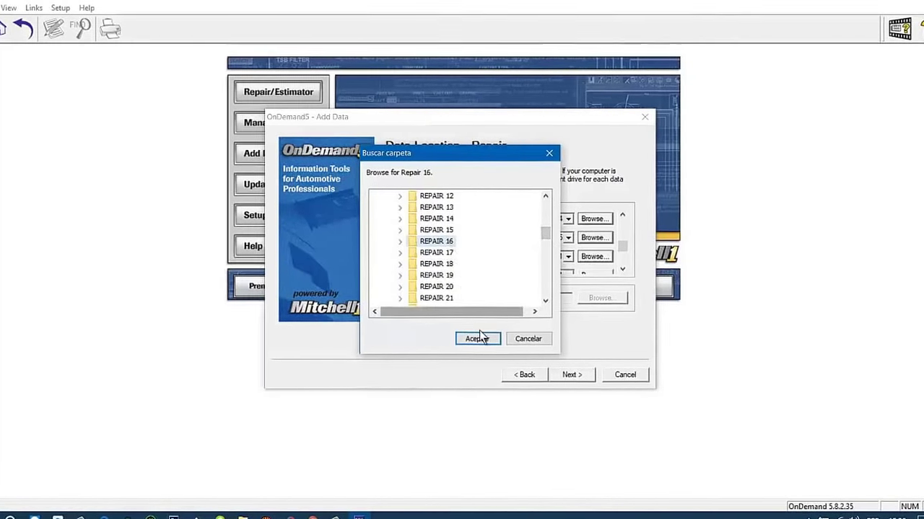
{"action": "left_click", "coordinate": [478, 339]}
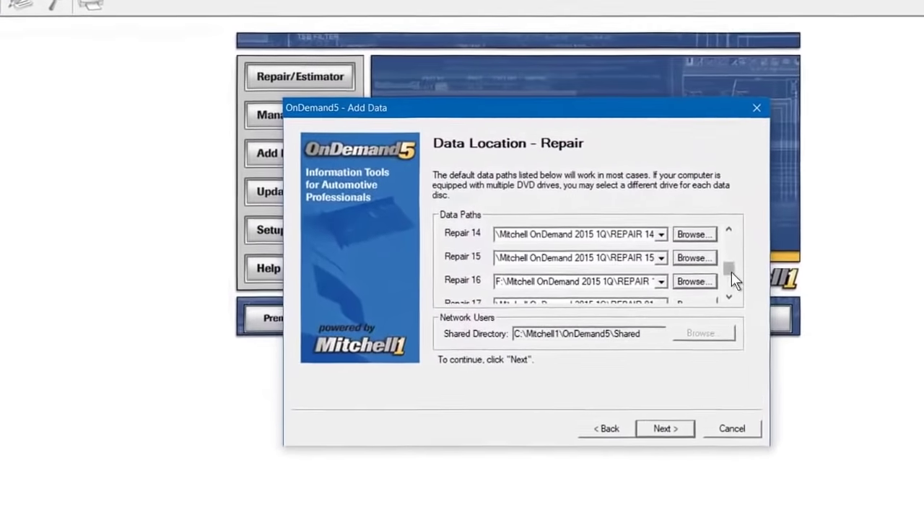
Set the Repair 17 data path to the folder F:\Mitchell OnDemand 2015 1Q\REPAIR 17.
{"action": "left_click_drag", "start_coordinate": [763, 277], "coordinate": [760, 280]}
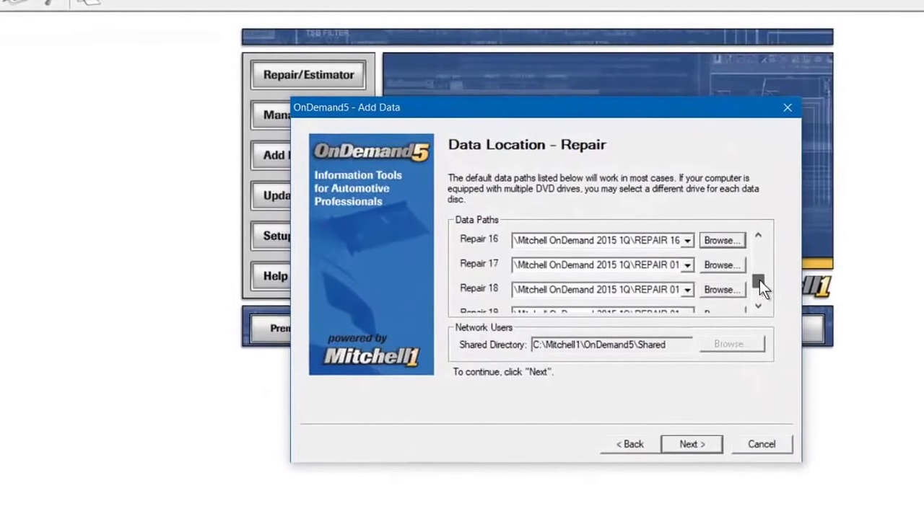
{"action": "left_click", "coordinate": [721, 265]}
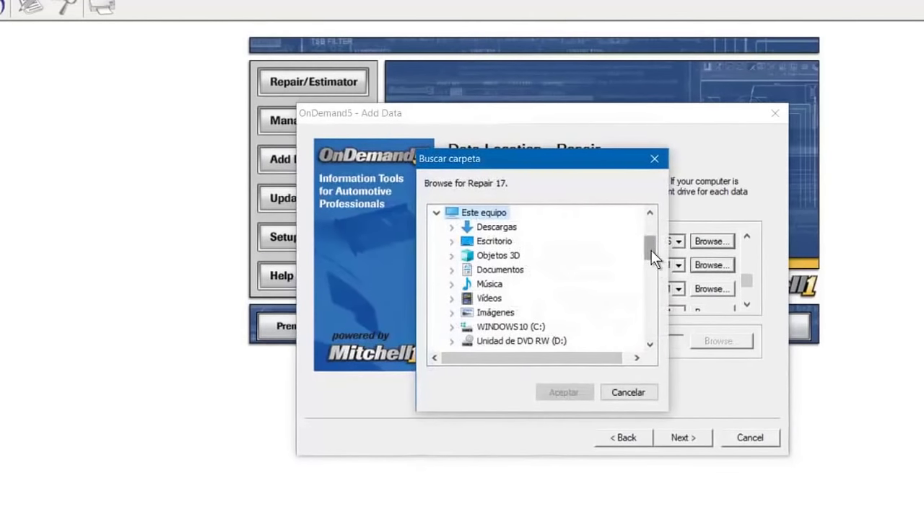
{"action": "left_click_drag", "start_coordinate": [651, 250], "coordinate": [650, 239]}
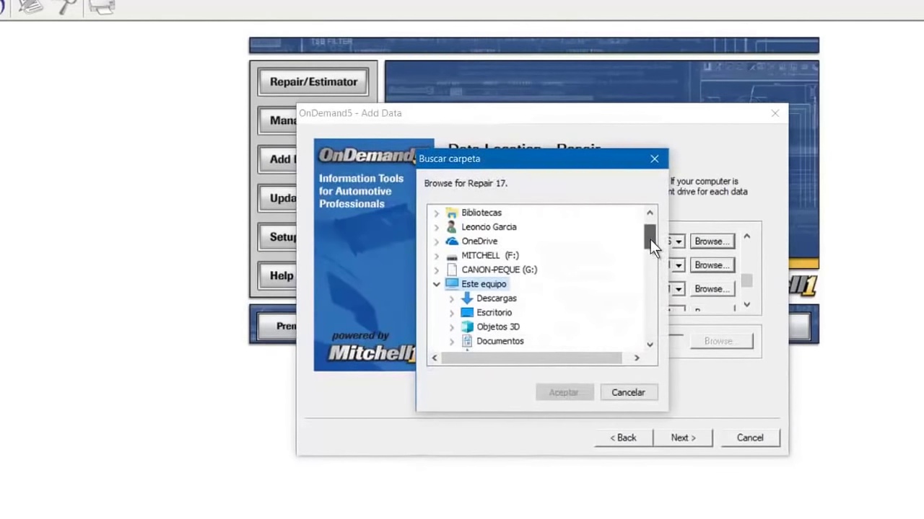
{"action": "double_click", "coordinate": [516, 257]}
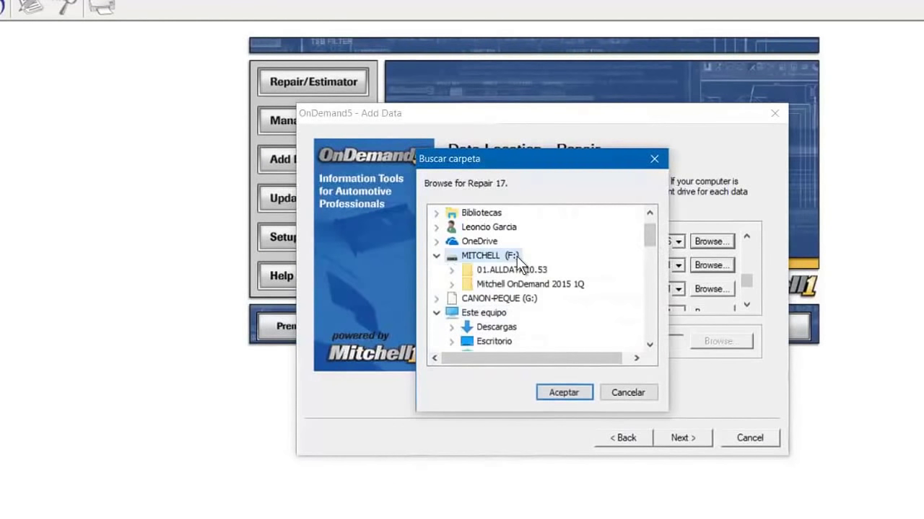
{"action": "double_click", "coordinate": [540, 284]}
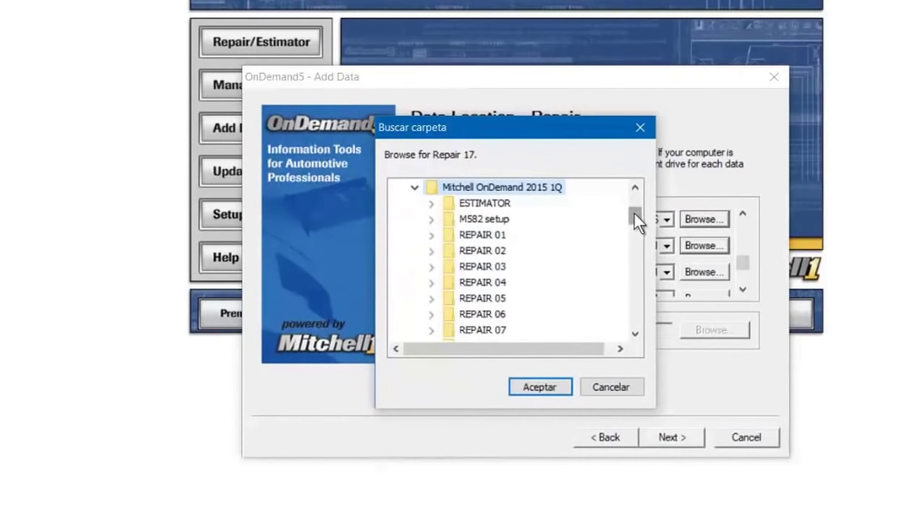
{"action": "left_click_drag", "start_coordinate": [645, 239], "coordinate": [646, 262]}
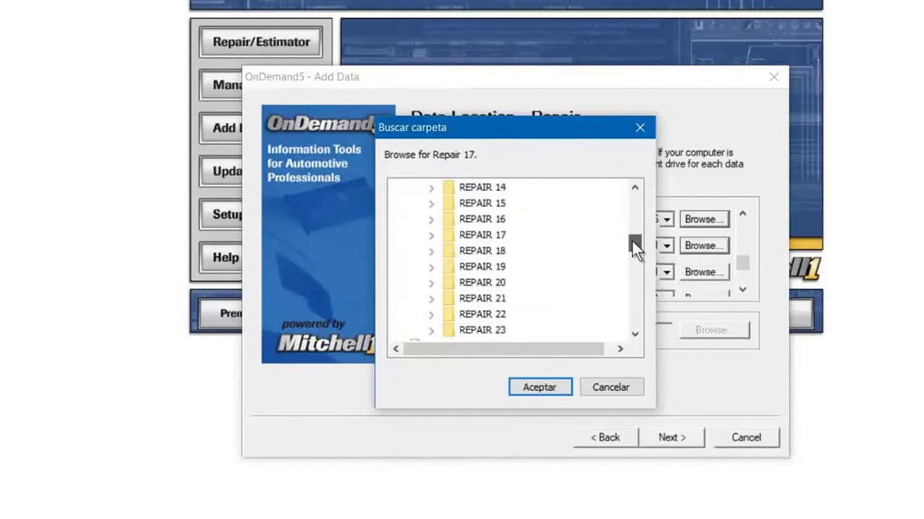
{"action": "left_click", "coordinate": [499, 234]}
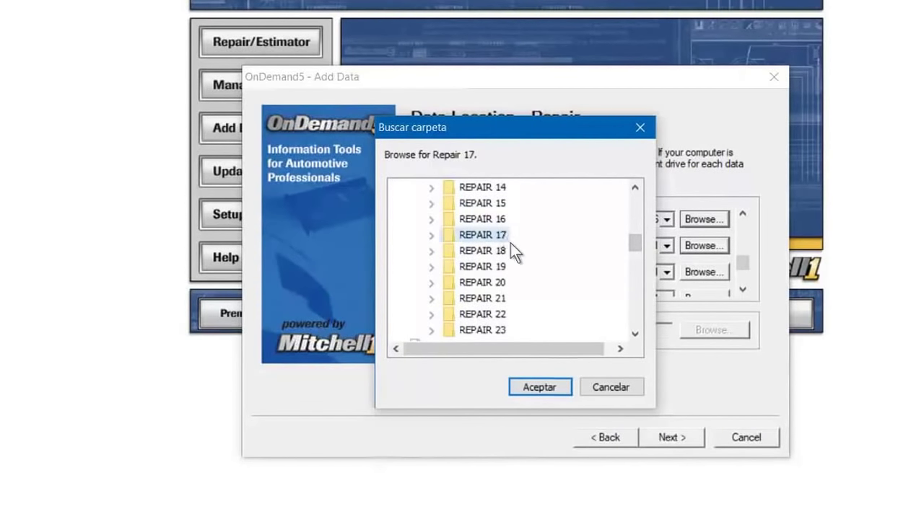
{"action": "left_click", "coordinate": [552, 388]}
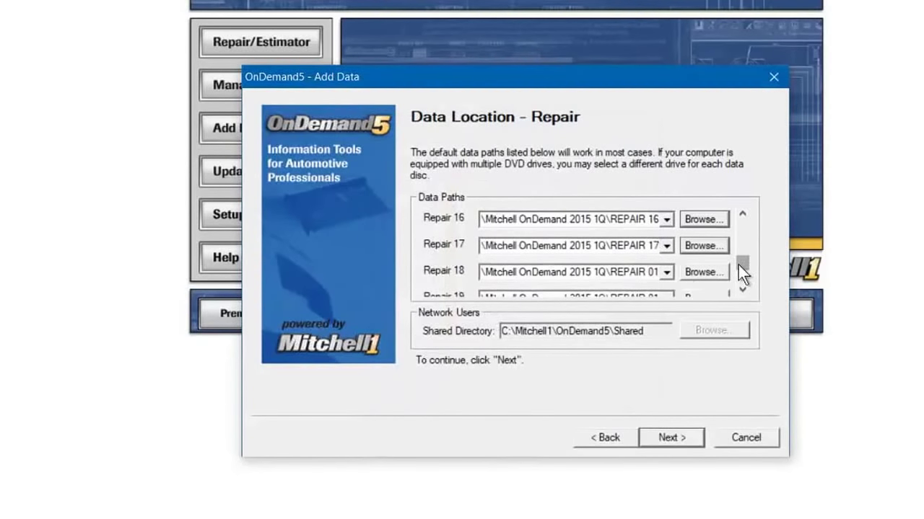
Set the Repair 18 data path to the folder F:\Mitchell OnDemand 2015 1Q\REPAIR 18.
{"action": "left_click", "coordinate": [701, 272]}
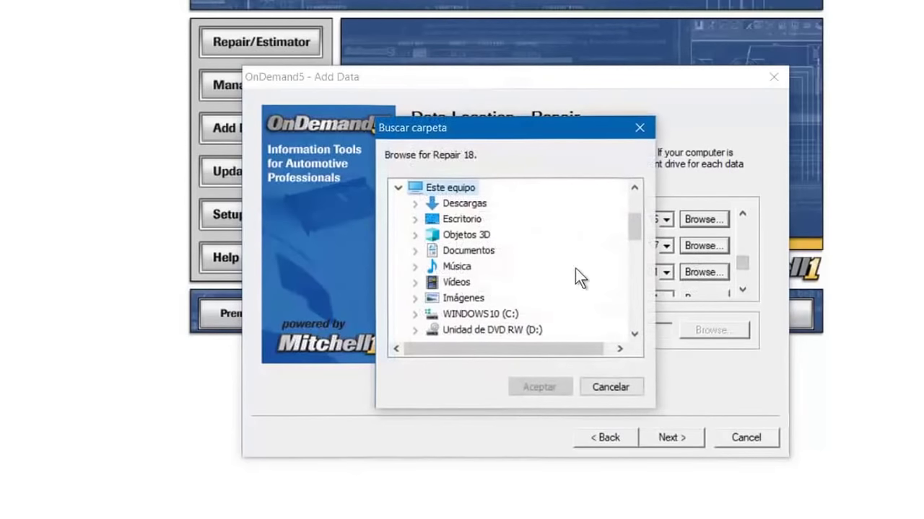
{"action": "left_click_drag", "start_coordinate": [632, 231], "coordinate": [632, 220]}
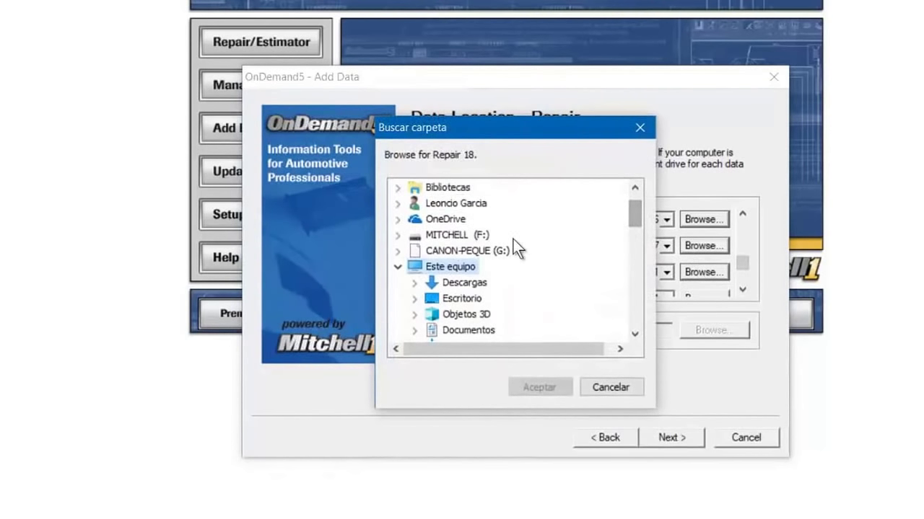
{"action": "double_click", "coordinate": [476, 236]}
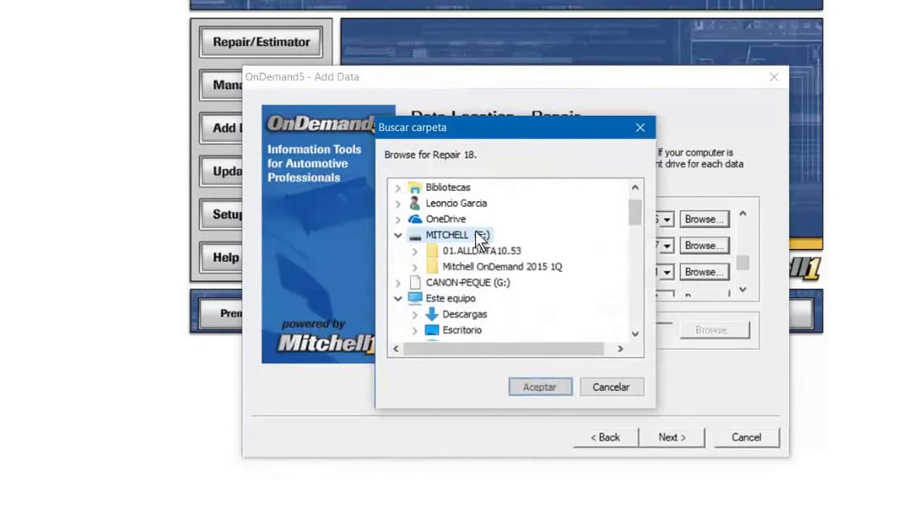
{"action": "double_click", "coordinate": [501, 265]}
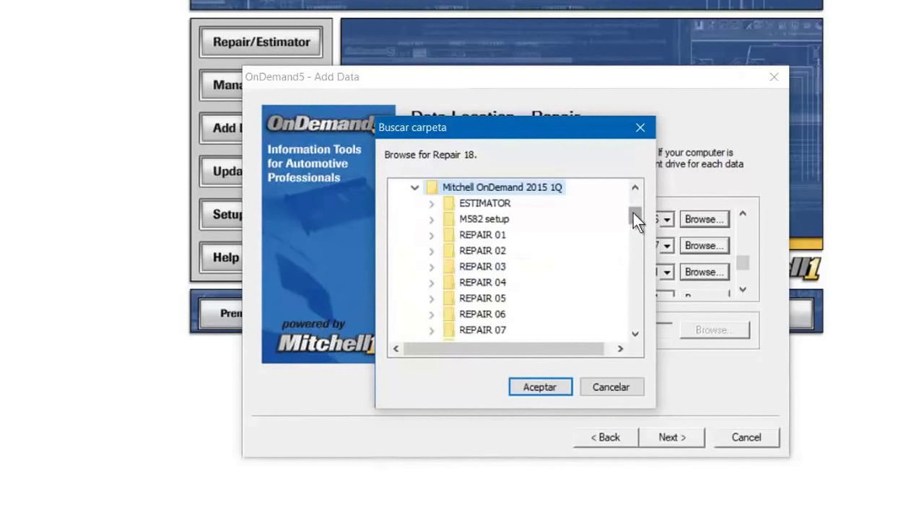
{"action": "left_click_drag", "start_coordinate": [633, 217], "coordinate": [630, 243]}
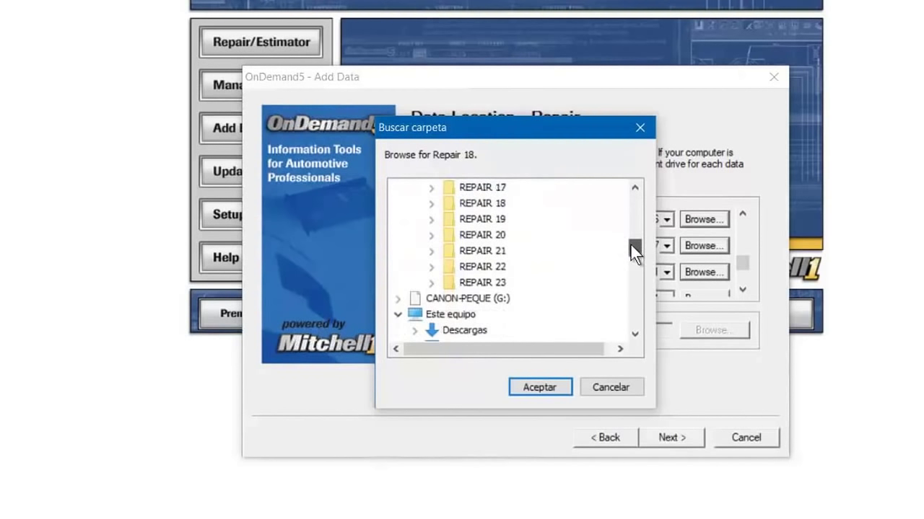
{"action": "left_click", "coordinate": [497, 204]}
{"action": "left_click", "coordinate": [546, 386]}
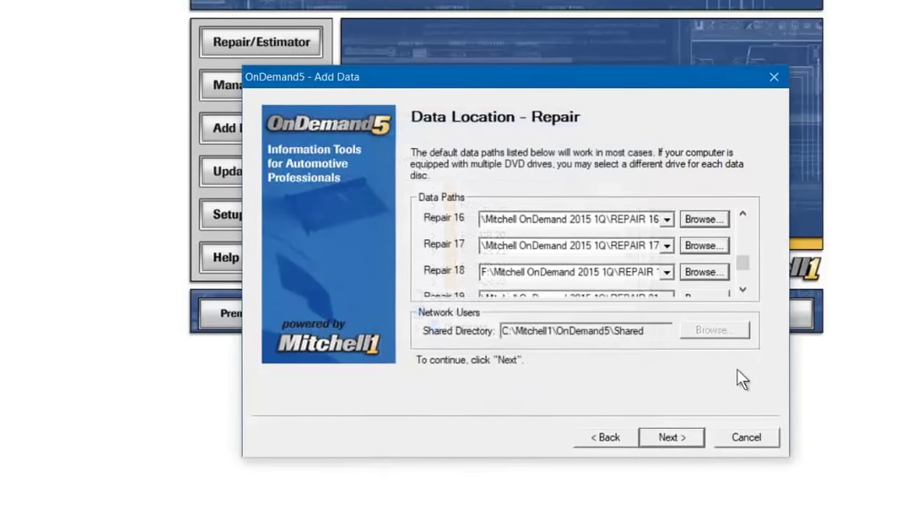
Set the Repair 19 data path to the folder F:\Mitchell OnDemand 2015 1Q\REPAIR 19.
{"action": "left_click", "coordinate": [746, 265]}
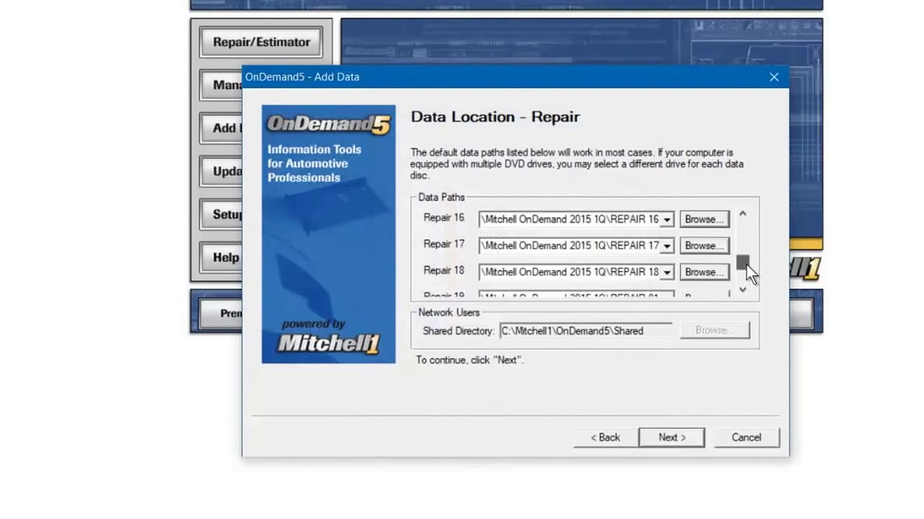
{"action": "left_click_drag", "start_coordinate": [746, 264], "coordinate": [743, 266]}
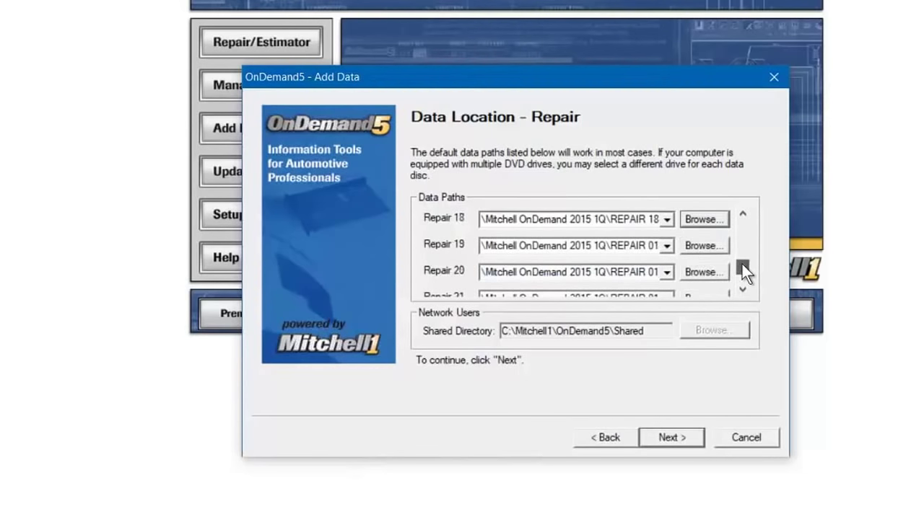
{"action": "left_click", "coordinate": [704, 245]}
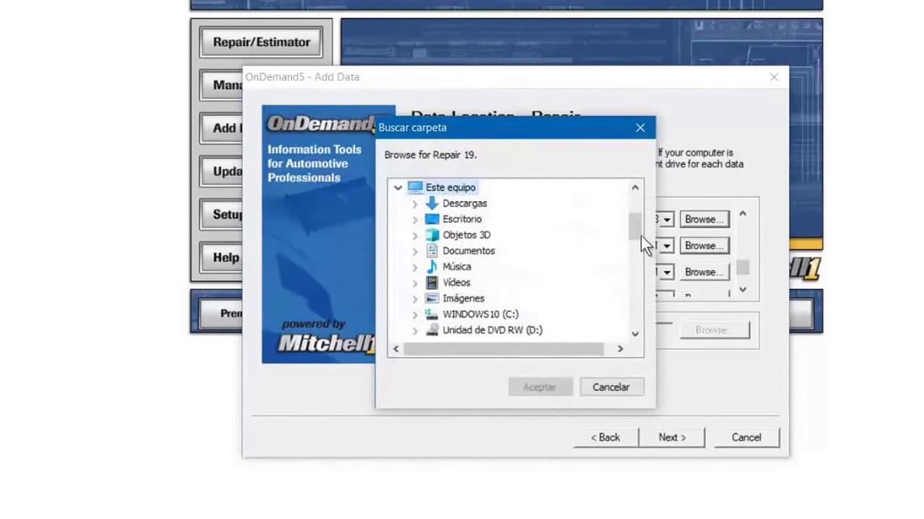
{"action": "left_click_drag", "start_coordinate": [635, 231], "coordinate": [634, 223]}
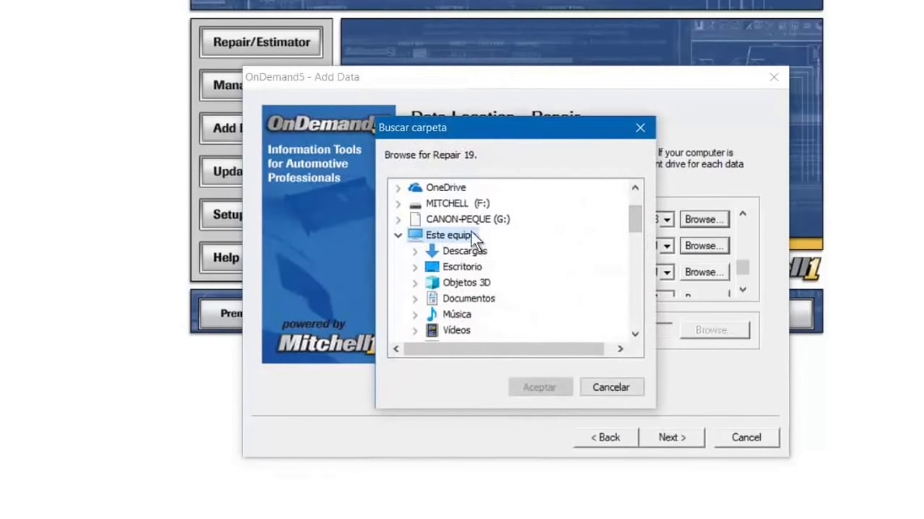
{"action": "double_click", "coordinate": [464, 204]}
{"action": "double_click", "coordinate": [491, 233]}
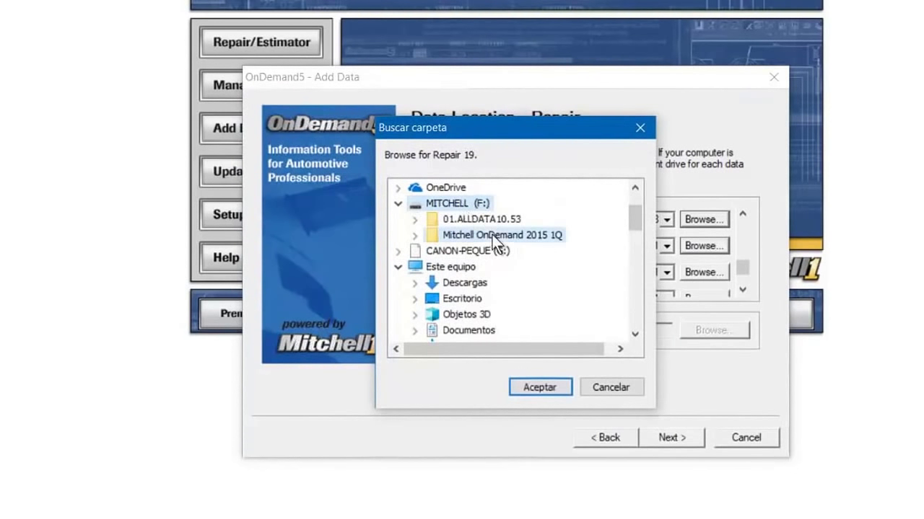
{"action": "left_click_drag", "start_coordinate": [635, 216], "coordinate": [633, 245]}
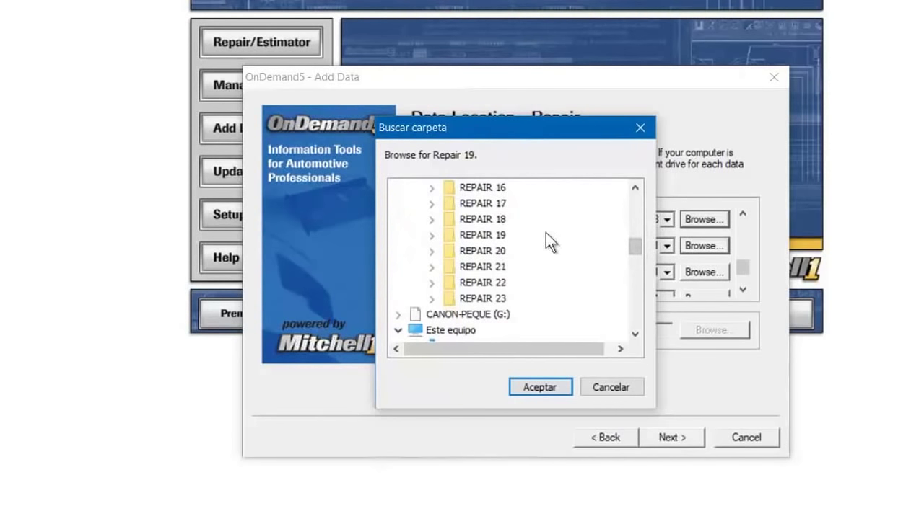
{"action": "left_click", "coordinate": [543, 388]}
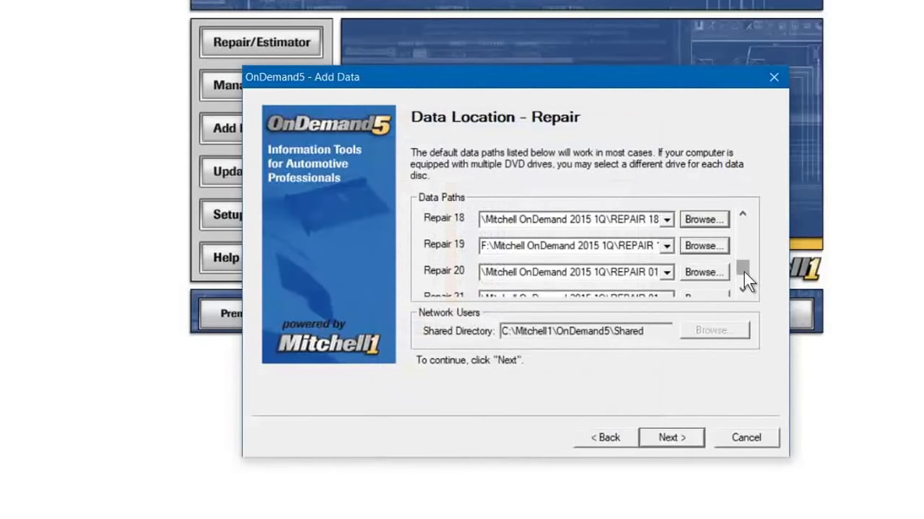
Set the Repair 20 data path to the folder F:\Mitchell OnDemand 2015 1Q\REPAIR 20.
{"action": "scroll", "coordinate": [744, 272], "scroll_direction": "down", "scroll_amount": 1}
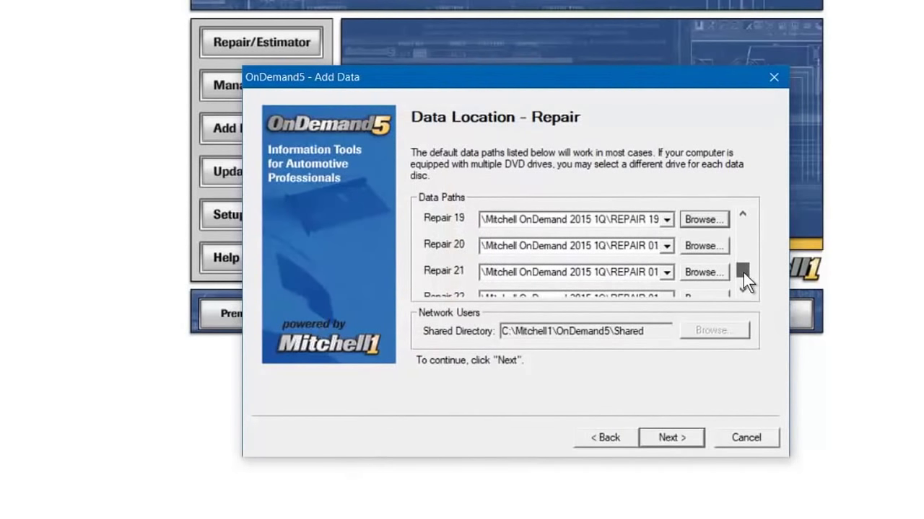
{"action": "left_click", "coordinate": [697, 247]}
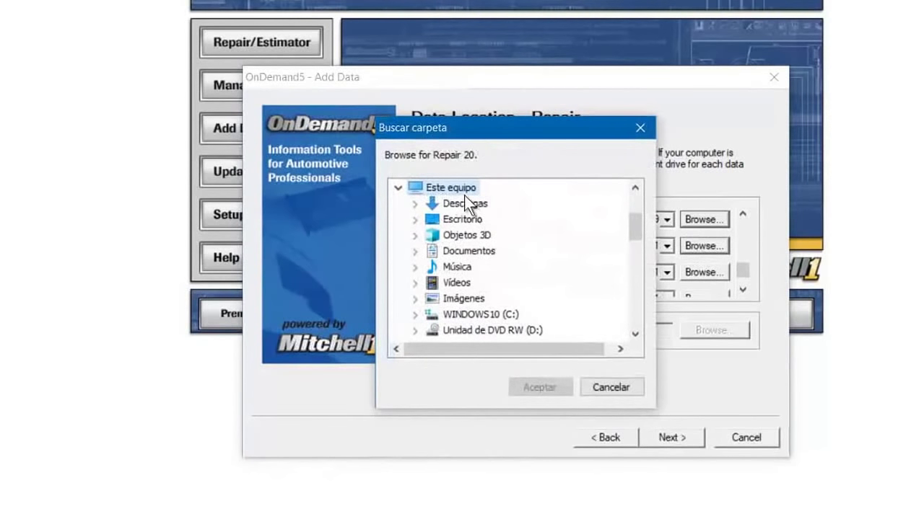
{"action": "left_click_drag", "start_coordinate": [636, 228], "coordinate": [639, 213]}
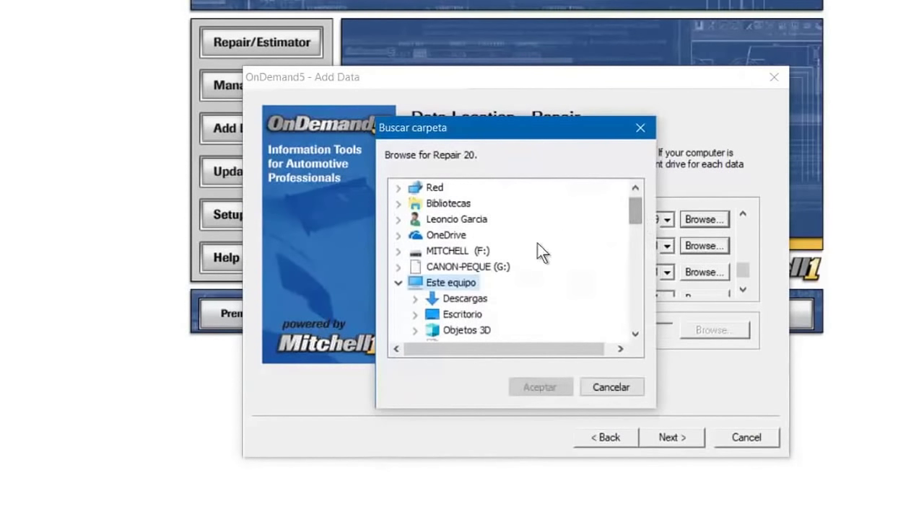
{"action": "double_click", "coordinate": [482, 251]}
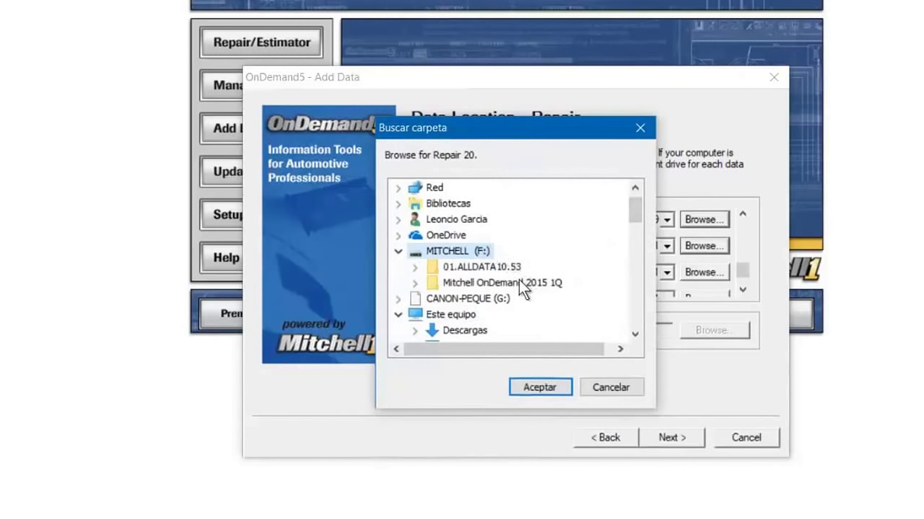
{"action": "double_click", "coordinate": [519, 283]}
{"action": "left_click_drag", "start_coordinate": [634, 215], "coordinate": [633, 244]}
{"action": "left_click", "coordinate": [485, 235]}
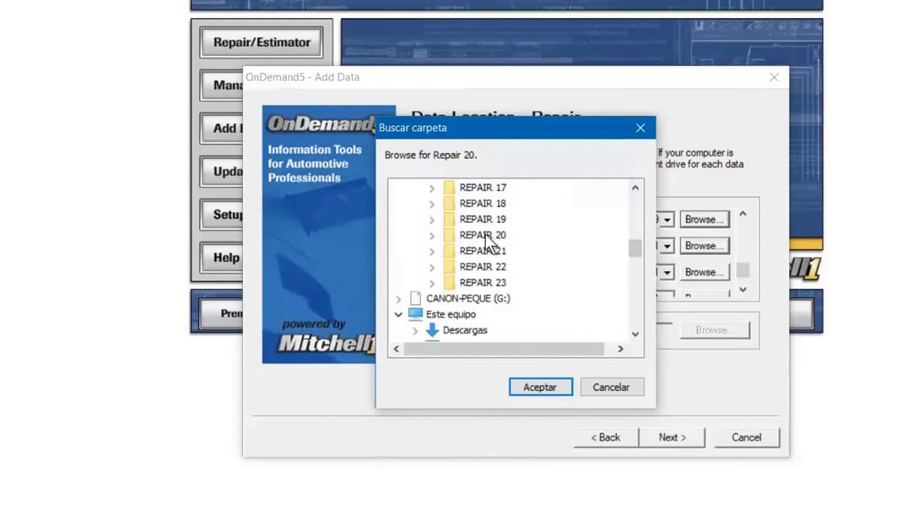
{"action": "left_click", "coordinate": [542, 387]}
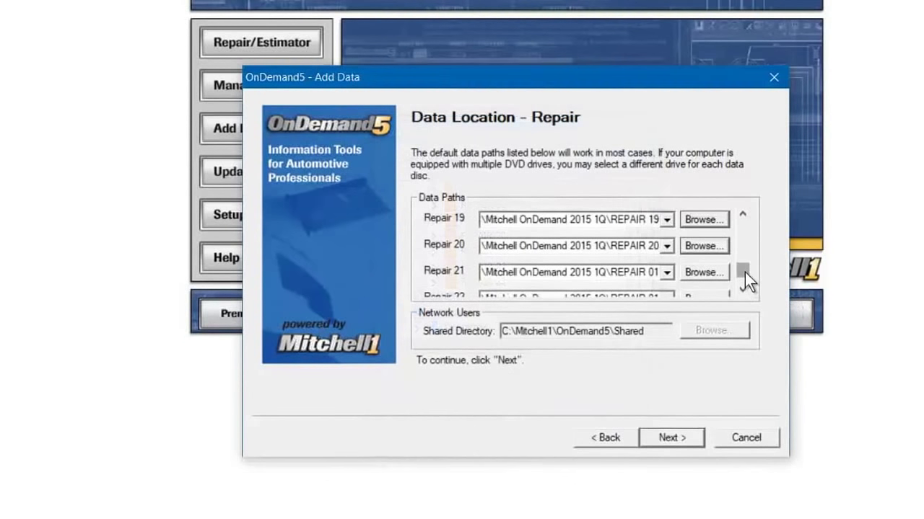
Set the Repair 21 data path to the folder F:\Mitchell OnDemand 2015 1Q\REPAIR 21.
{"action": "scroll", "coordinate": [745, 272], "scroll_direction": "down", "scroll_amount": 1}
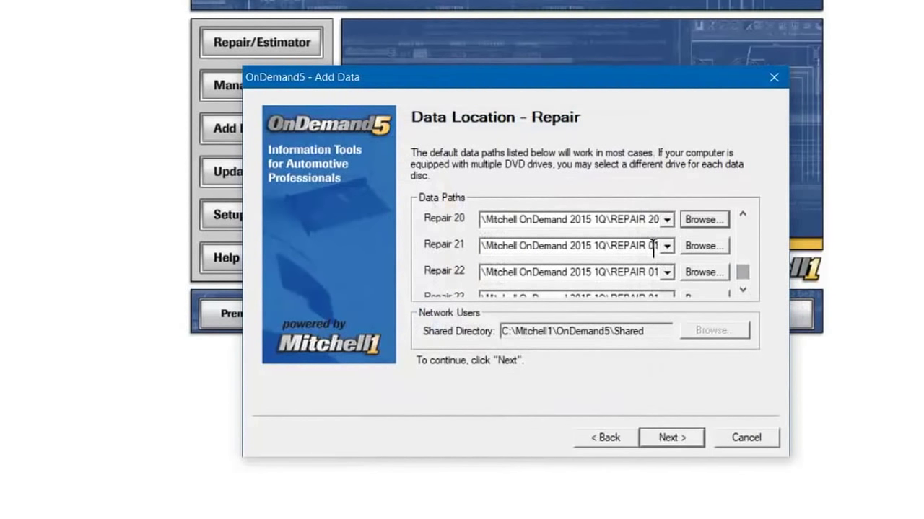
{"action": "left_click", "coordinate": [695, 249]}
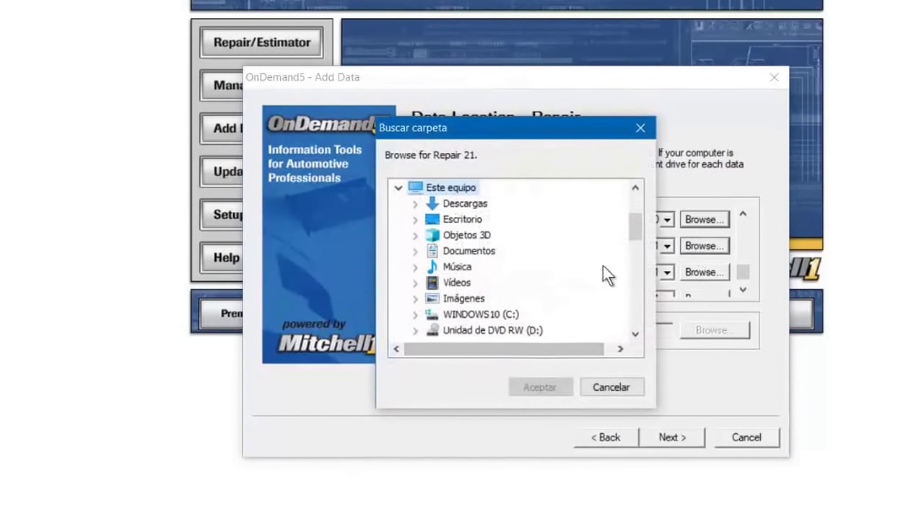
{"action": "left_click_drag", "start_coordinate": [637, 228], "coordinate": [636, 214]}
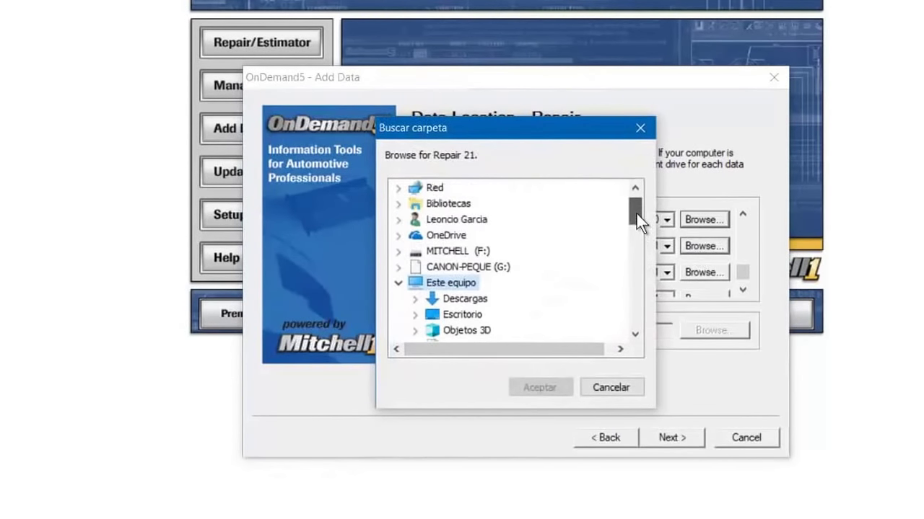
{"action": "double_click", "coordinate": [480, 251]}
{"action": "double_click", "coordinate": [513, 281]}
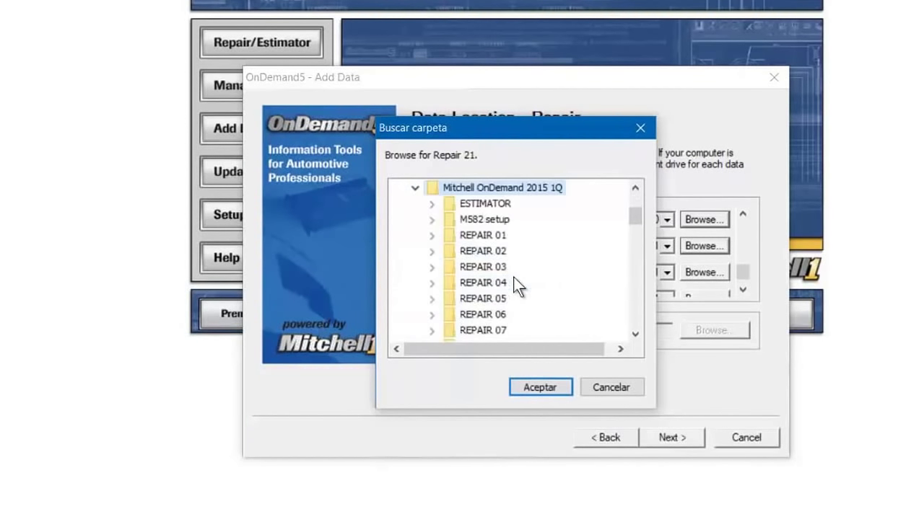
{"action": "left_click_drag", "start_coordinate": [633, 212], "coordinate": [631, 253]}
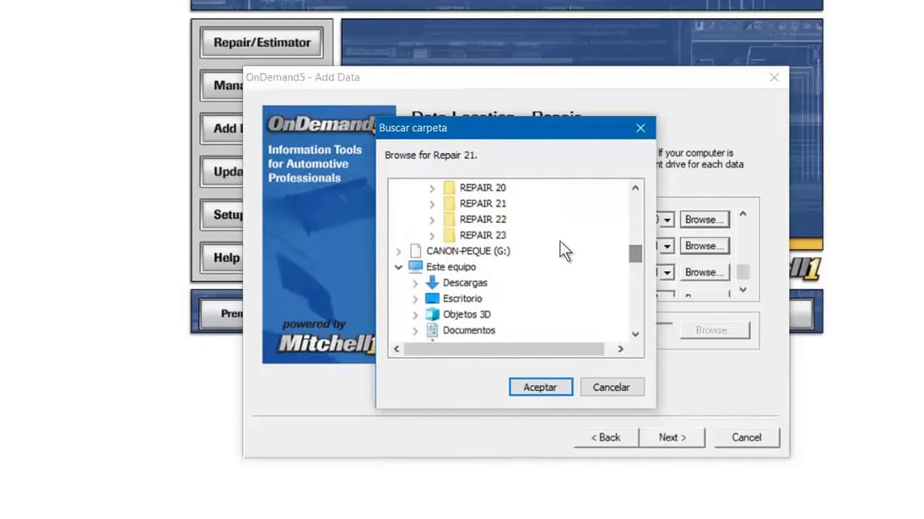
{"action": "left_click", "coordinate": [501, 210]}
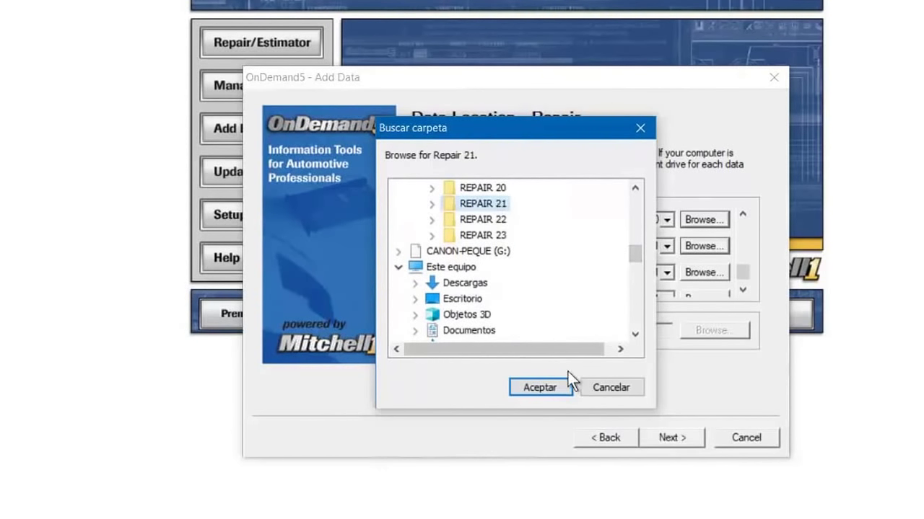
{"action": "left_click", "coordinate": [552, 383]}
Set the Repair 22 data path to the folder F:\Mitchell OnDemand 2015 1Q\REPAIR 22.
{"action": "left_click_drag", "start_coordinate": [742, 271], "coordinate": [699, 257]}
{"action": "left_click", "coordinate": [701, 249]}
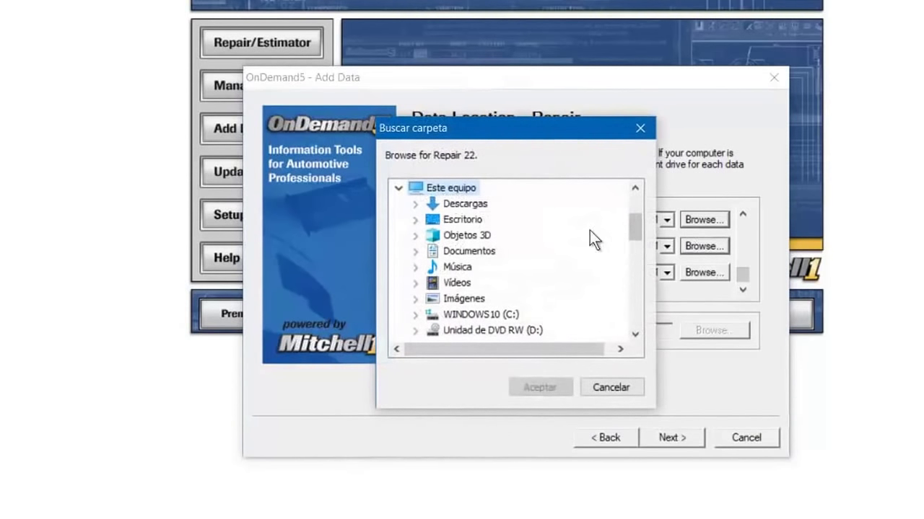
{"action": "left_click_drag", "start_coordinate": [630, 233], "coordinate": [626, 208]}
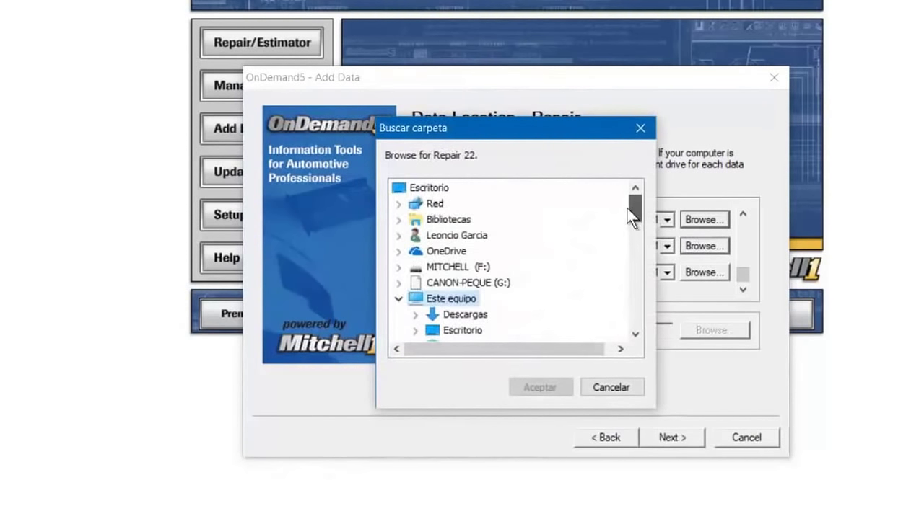
{"action": "double_click", "coordinate": [481, 268]}
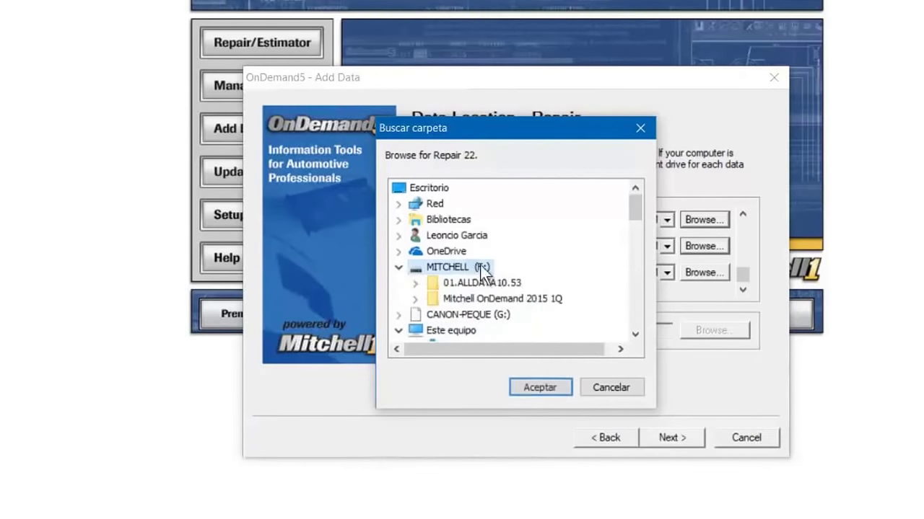
{"action": "left_click", "coordinate": [533, 300]}
{"action": "double_click", "coordinate": [532, 300]}
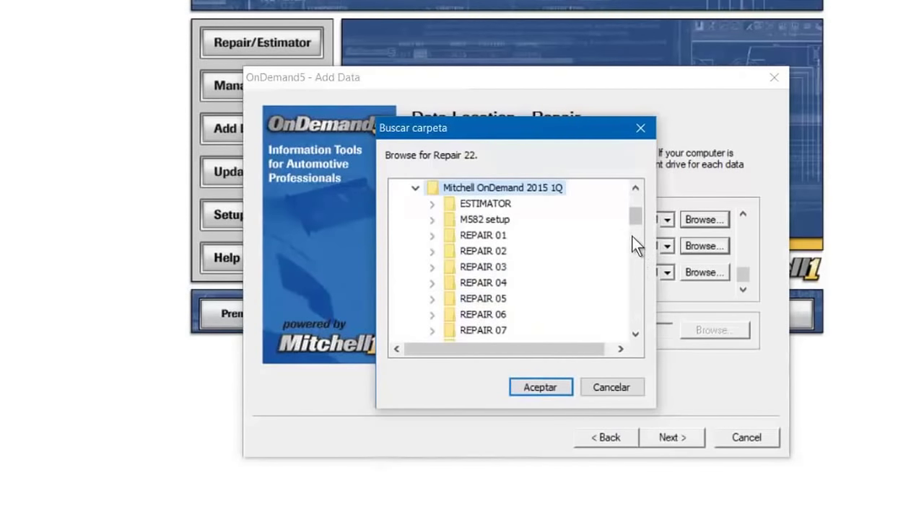
{"action": "left_click_drag", "start_coordinate": [634, 220], "coordinate": [613, 252]}
{"action": "left_click", "coordinate": [493, 299]}
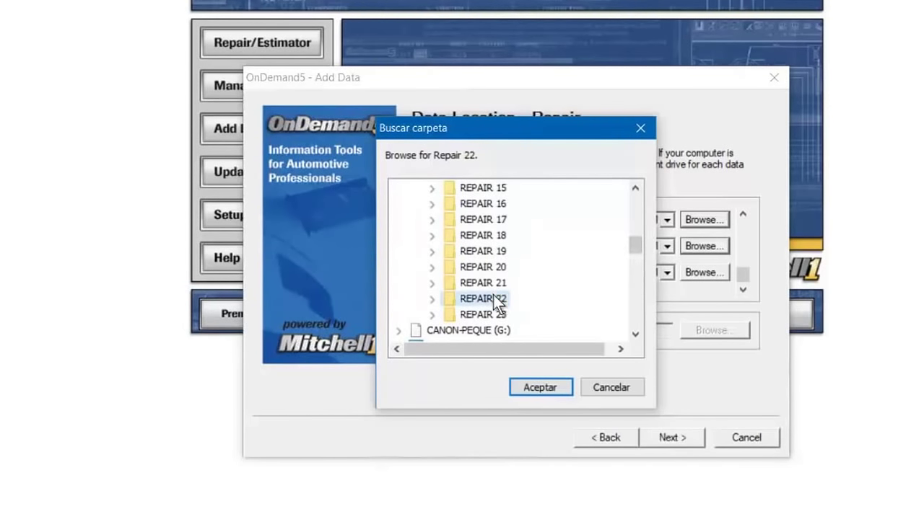
{"action": "left_click", "coordinate": [541, 388]}
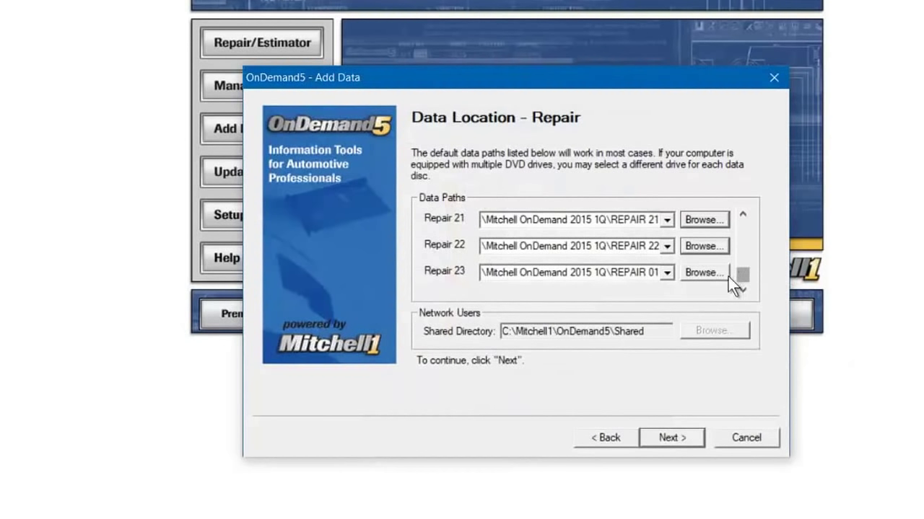
Set the Repair 23 data path to F:\Mitchell OnDemand 2015 1Q\REPAIR 23 and finish adding the Repair data.
{"action": "left_click", "coordinate": [704, 273]}
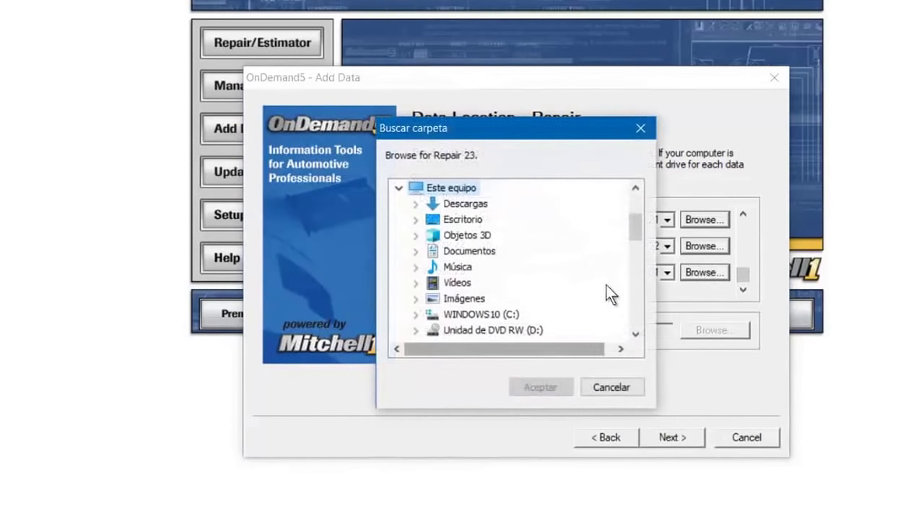
{"action": "left_click_drag", "start_coordinate": [633, 234], "coordinate": [632, 214]}
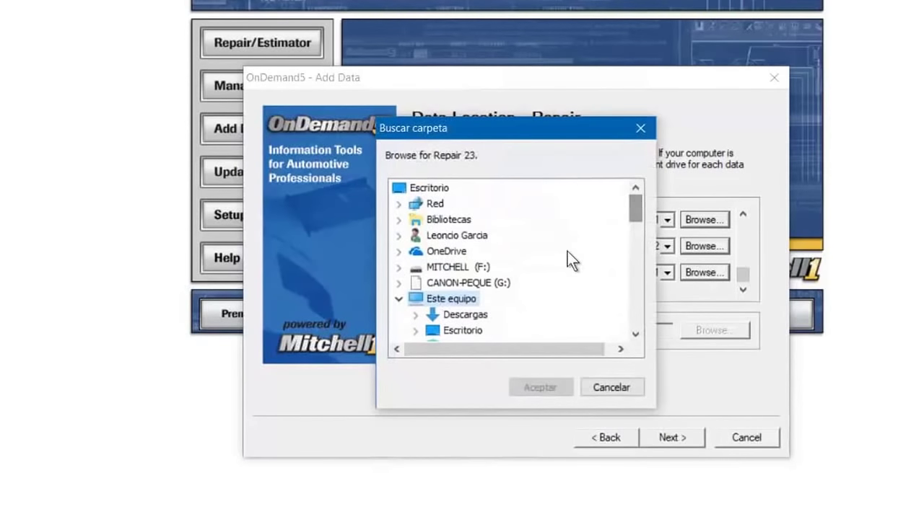
{"action": "double_click", "coordinate": [471, 266]}
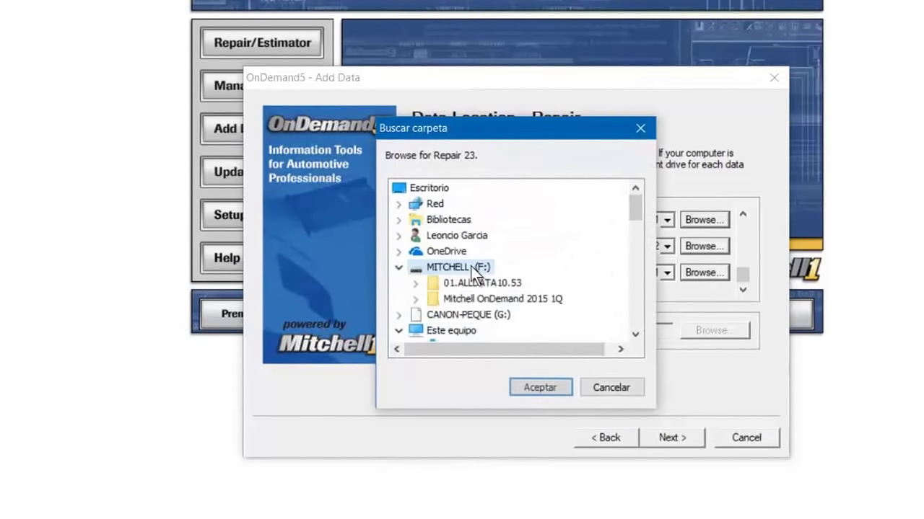
{"action": "double_click", "coordinate": [486, 299]}
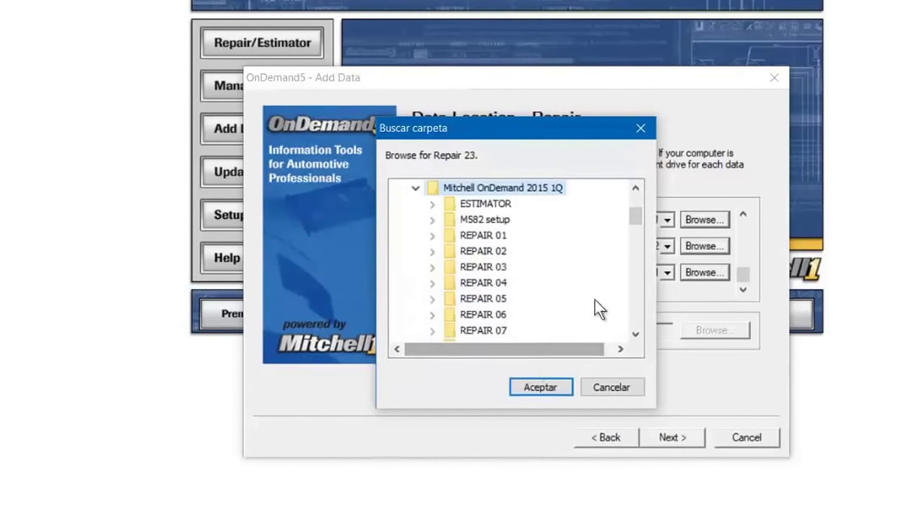
{"action": "left_click_drag", "start_coordinate": [632, 215], "coordinate": [633, 270]}
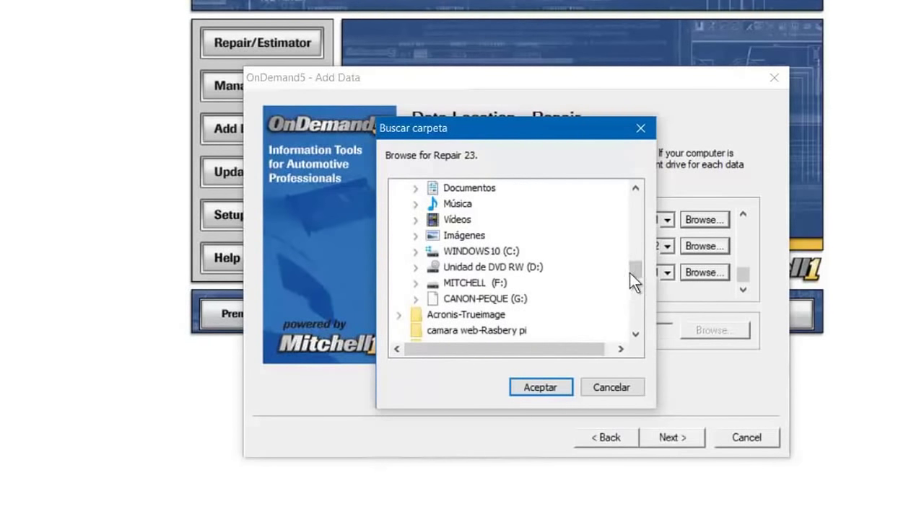
{"action": "left_click_drag", "start_coordinate": [630, 272], "coordinate": [629, 258]}
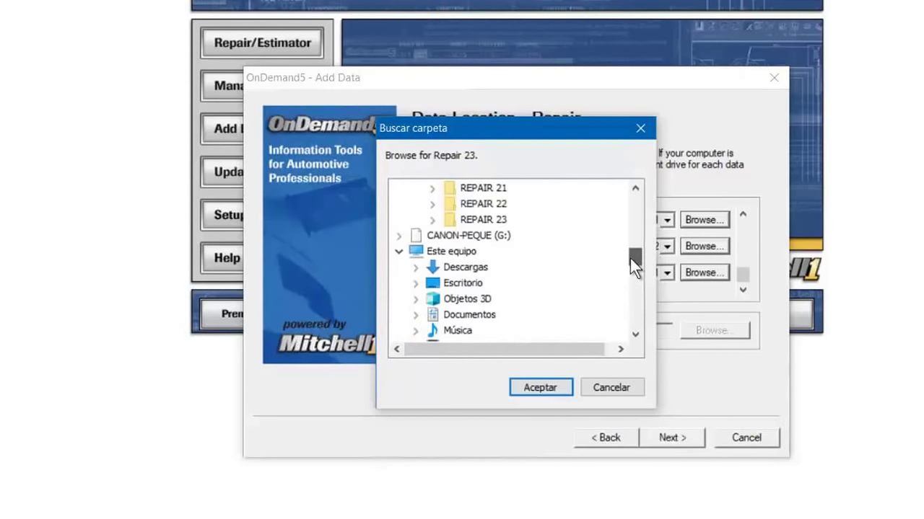
{"action": "left_click", "coordinate": [504, 223]}
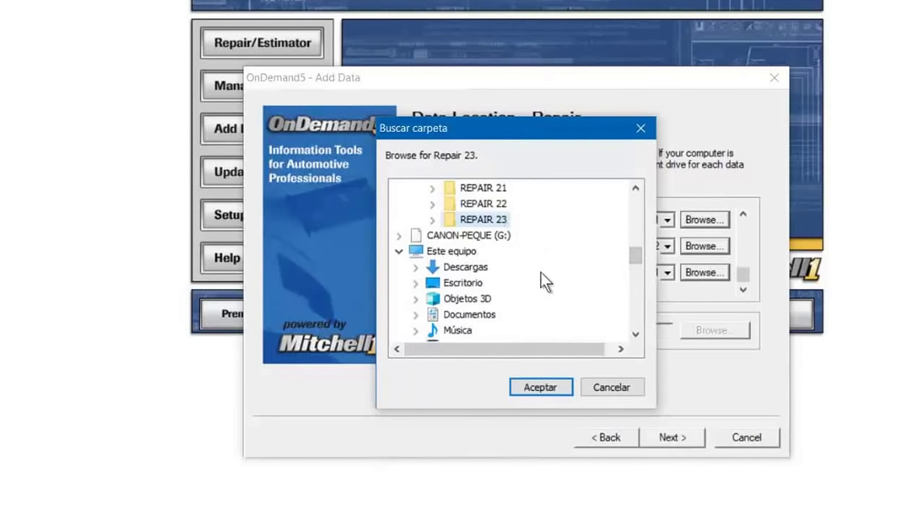
{"action": "left_click", "coordinate": [559, 384]}
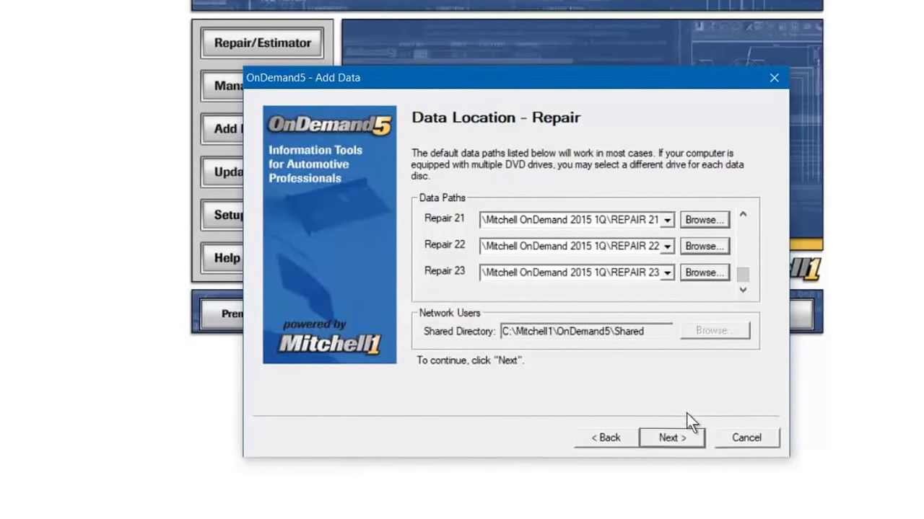
{"action": "left_click", "coordinate": [674, 436]}
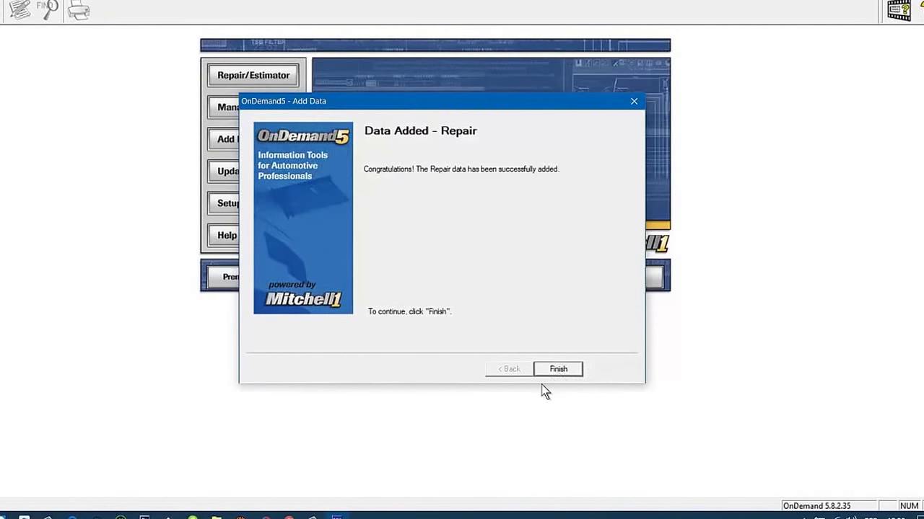
{"action": "left_click", "coordinate": [553, 370]}
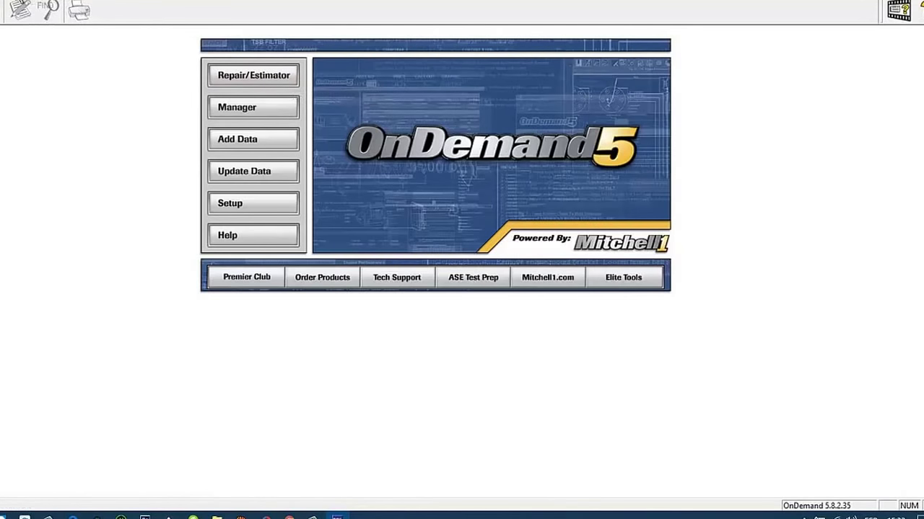
Start the Add Data wizard again and choose only the Estimator data to add.
{"action": "left_click", "coordinate": [29, 0]}
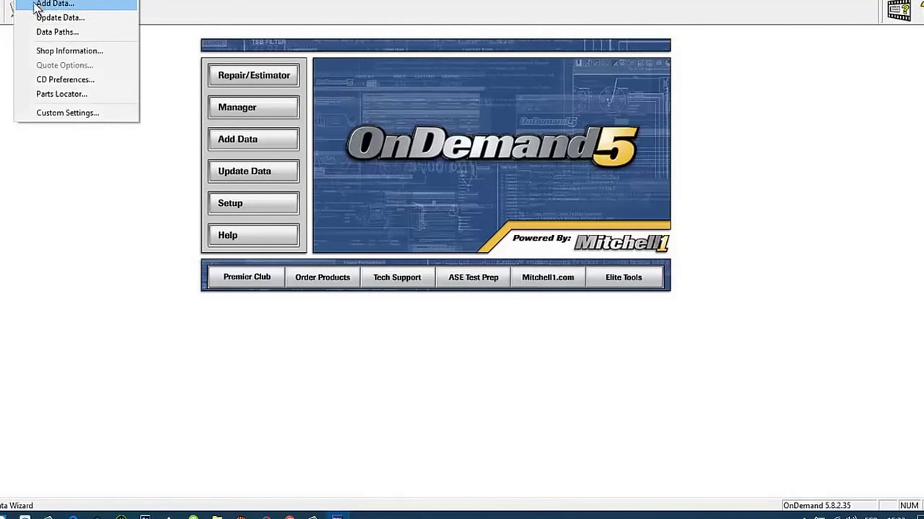
{"action": "left_click", "coordinate": [55, 4]}
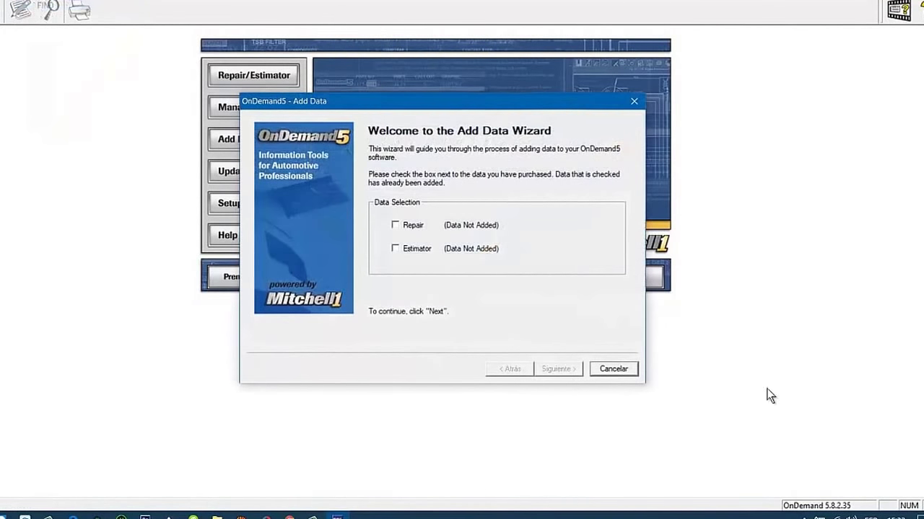
{"action": "left_click", "coordinate": [396, 248]}
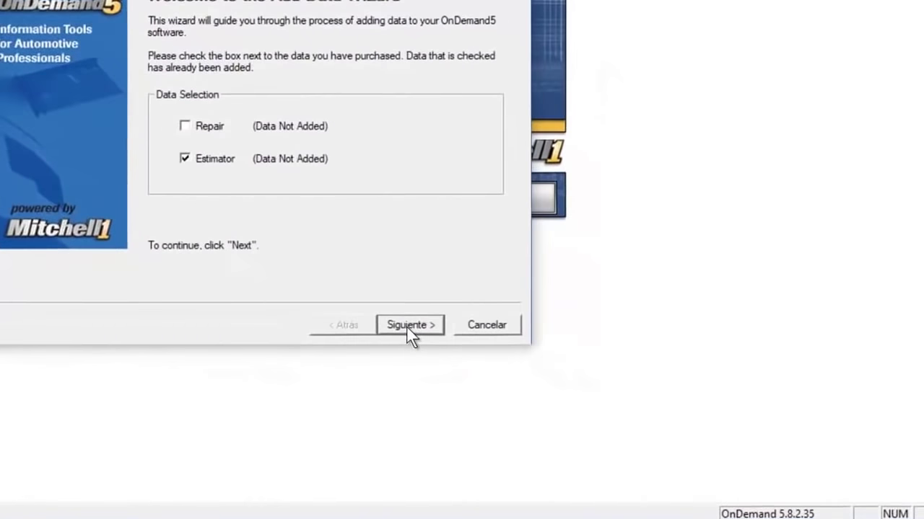
{"action": "left_click", "coordinate": [557, 369]}
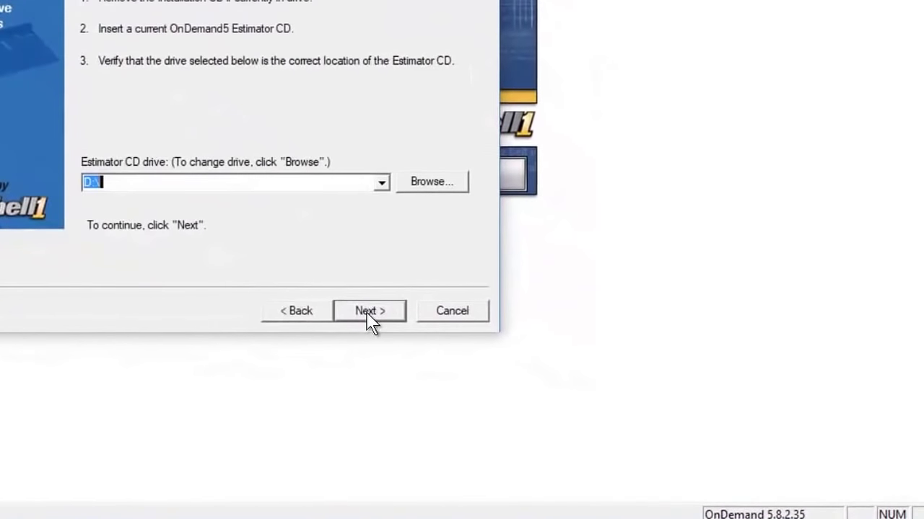
Set the Estimator CD drive location to the folder F:\Mitchell OnDemand 2015 1Q\ESTIMATOR.
{"action": "left_click", "coordinate": [431, 182]}
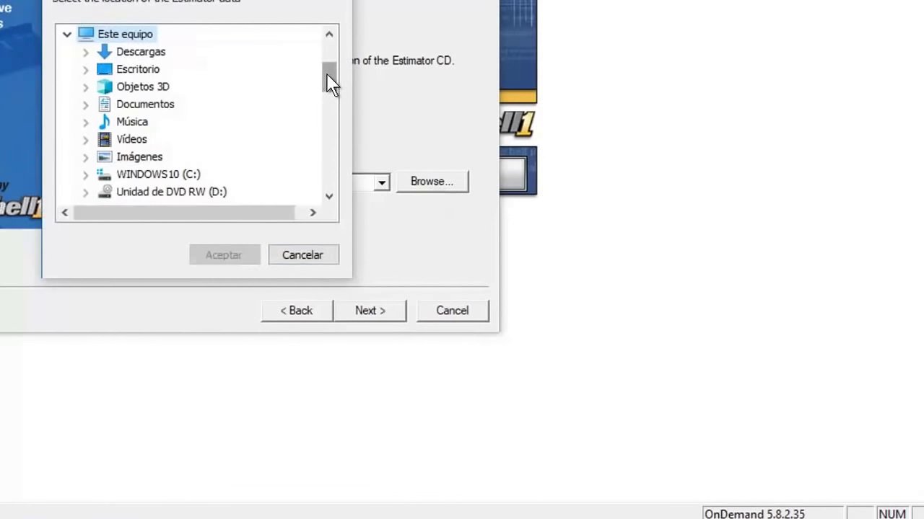
{"action": "left_click_drag", "start_coordinate": [325, 83], "coordinate": [325, 59]}
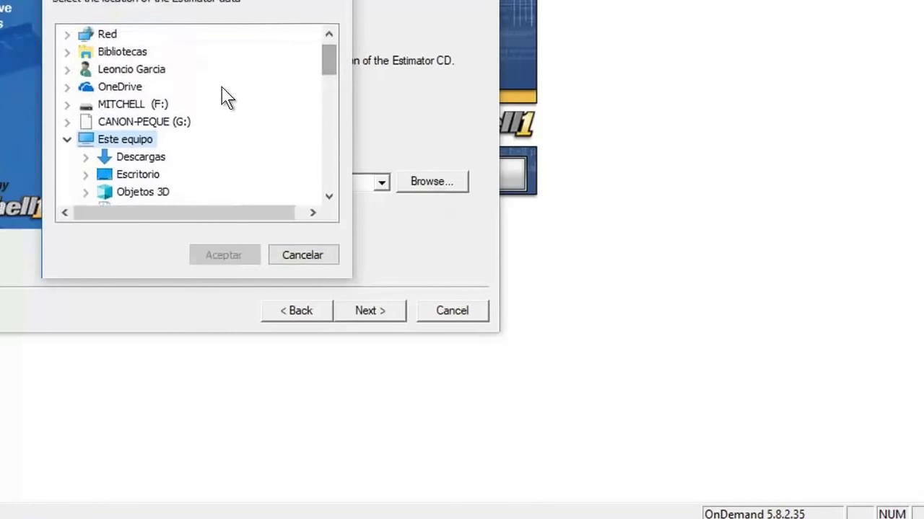
{"action": "left_click", "coordinate": [149, 106]}
{"action": "left_click", "coordinate": [184, 138]}
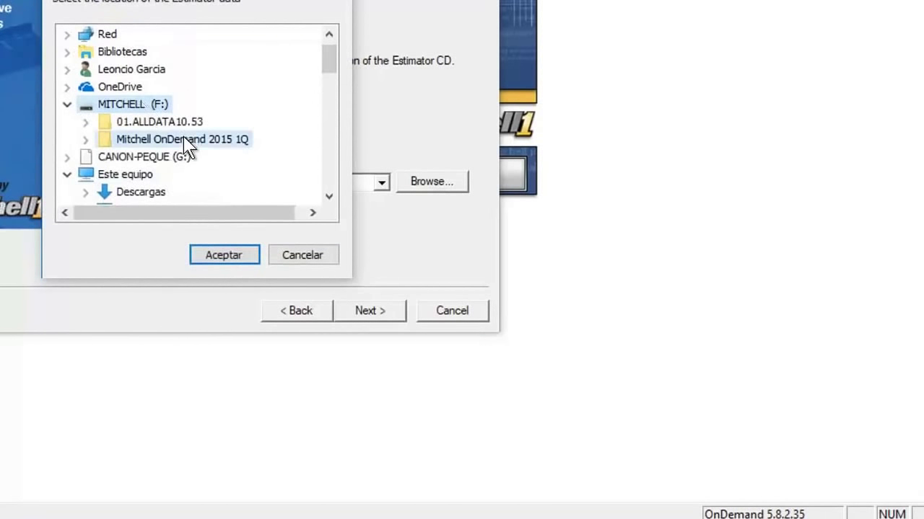
{"action": "left_click", "coordinate": [155, 51]}
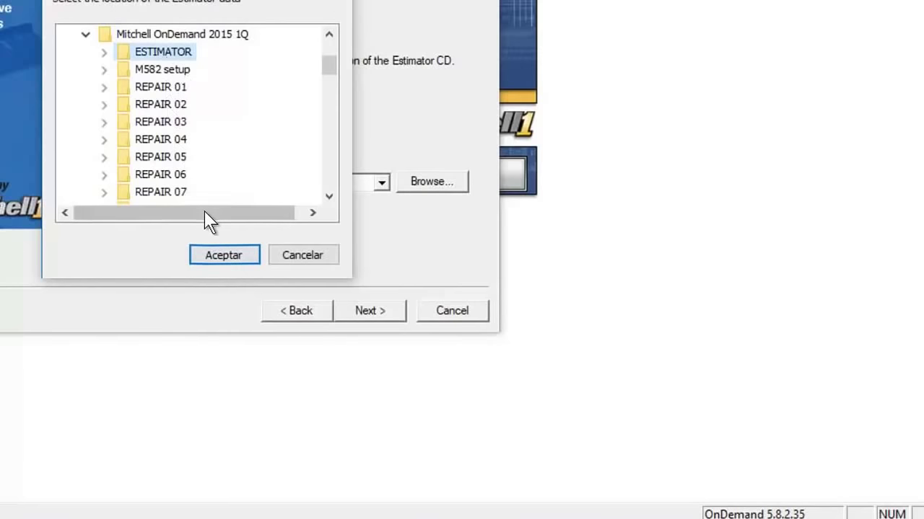
{"action": "left_click", "coordinate": [221, 256]}
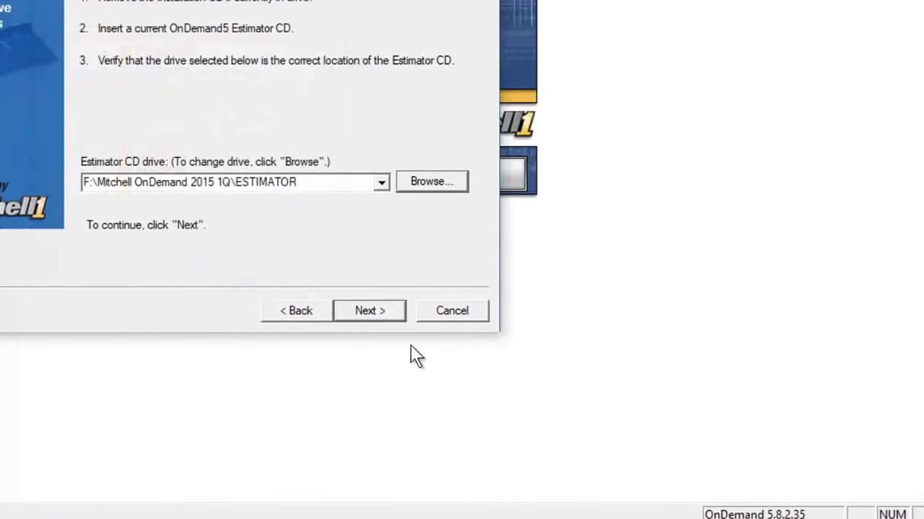
Accept the Estimator 01 data path, add the Estimator data and close the wizard.
{"action": "left_click", "coordinate": [384, 312]}
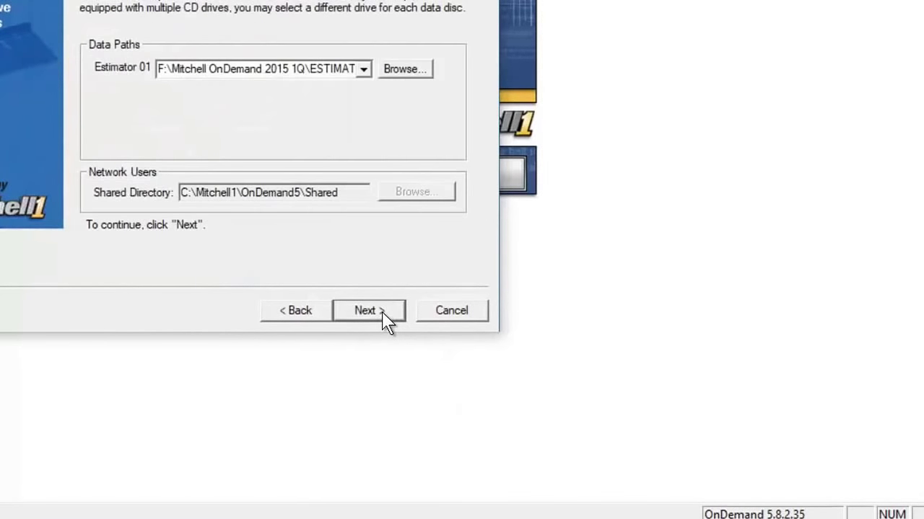
{"action": "left_click", "coordinate": [384, 313]}
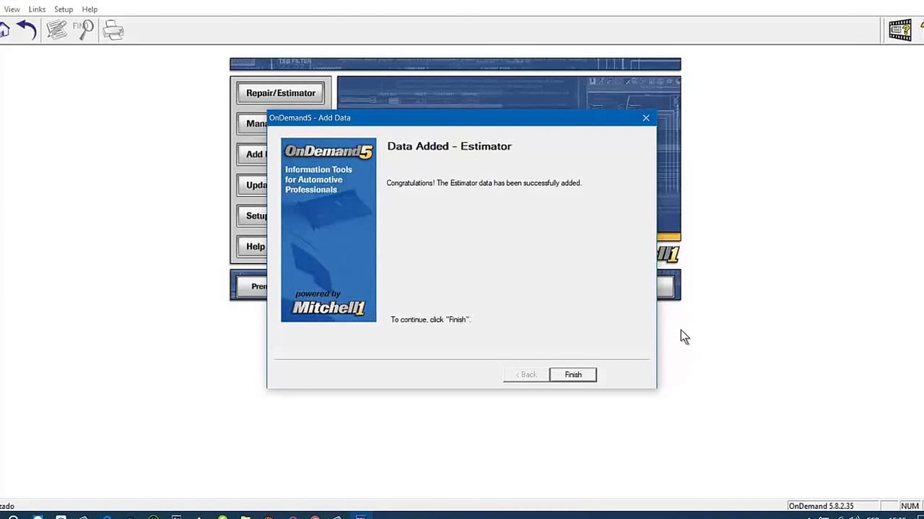
{"action": "left_click", "coordinate": [574, 376]}
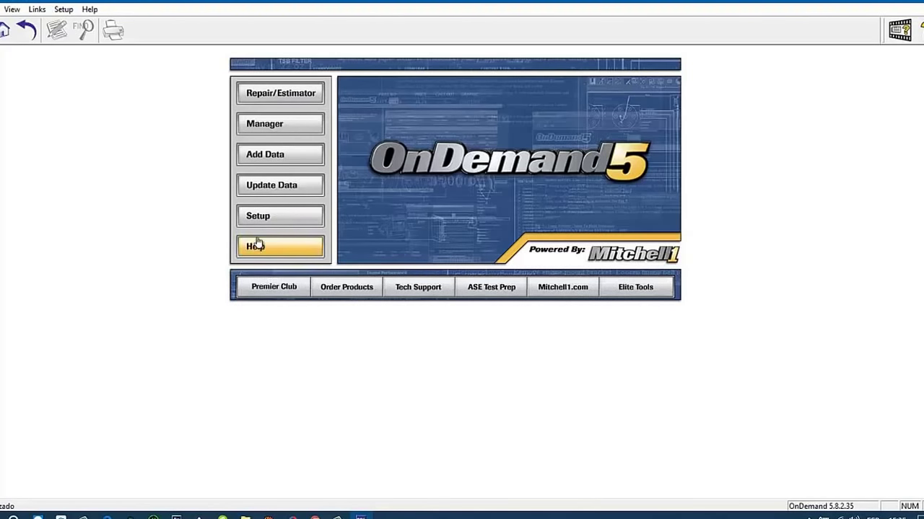
Open Repair/Estimator and select the vehicle year 2001, make Chevrolet and model Blazer.
{"action": "left_click", "coordinate": [289, 99]}
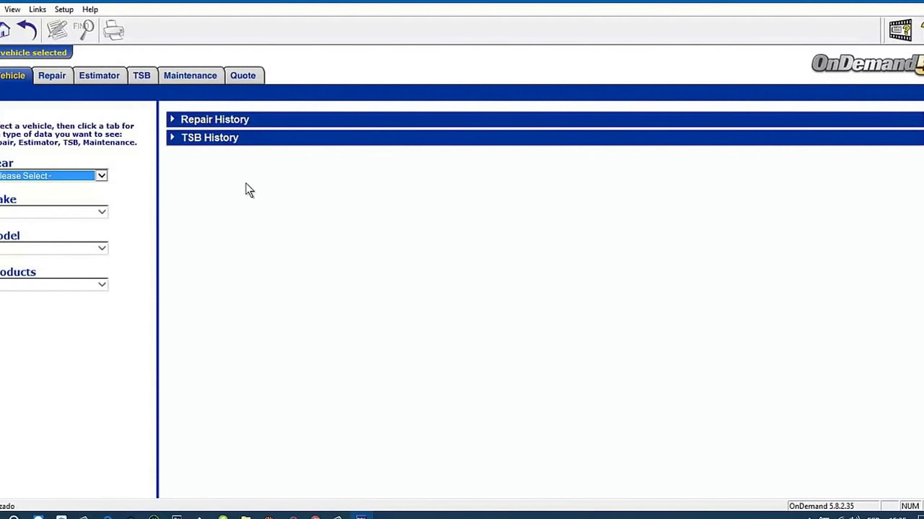
{"action": "left_click", "coordinate": [101, 177]}
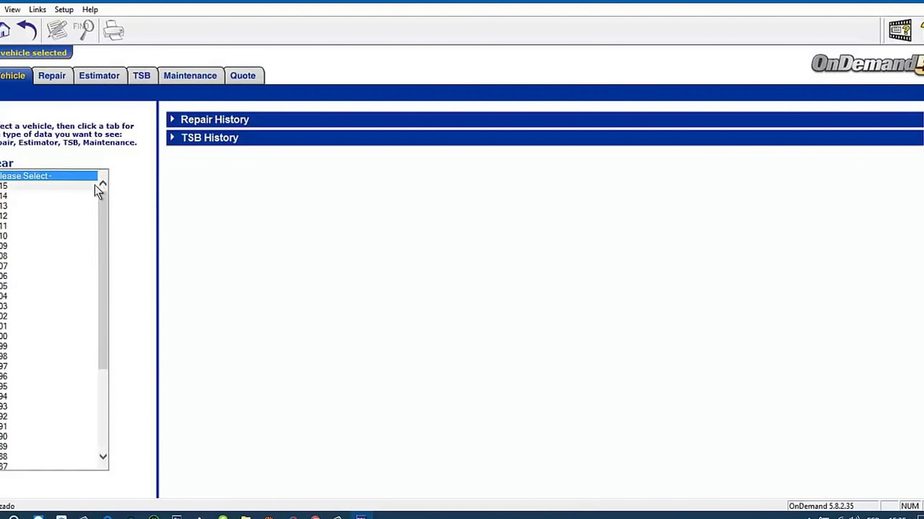
{"action": "left_click", "coordinate": [12, 330]}
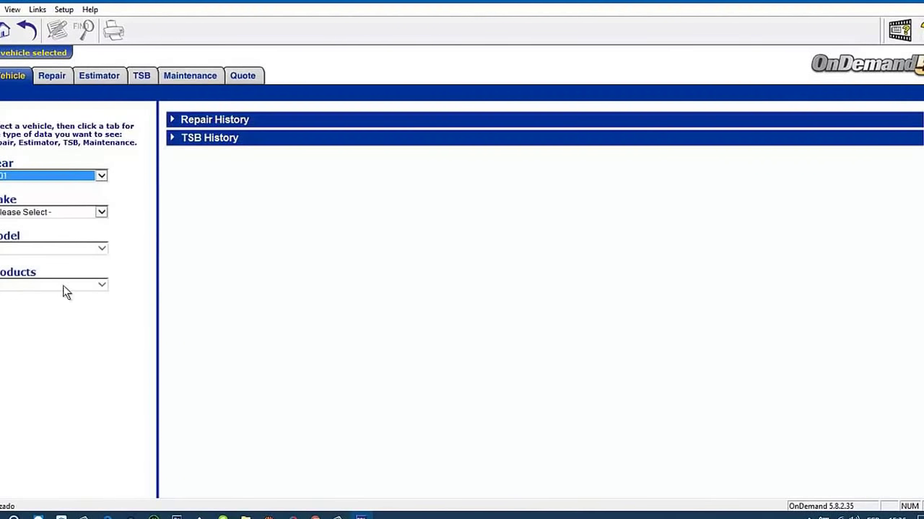
{"action": "left_click", "coordinate": [102, 214]}
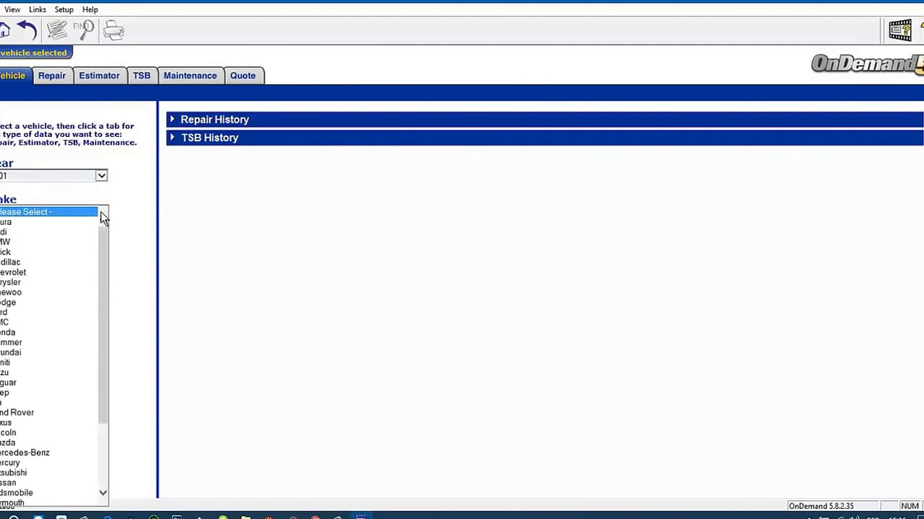
{"action": "left_click", "coordinate": [43, 272]}
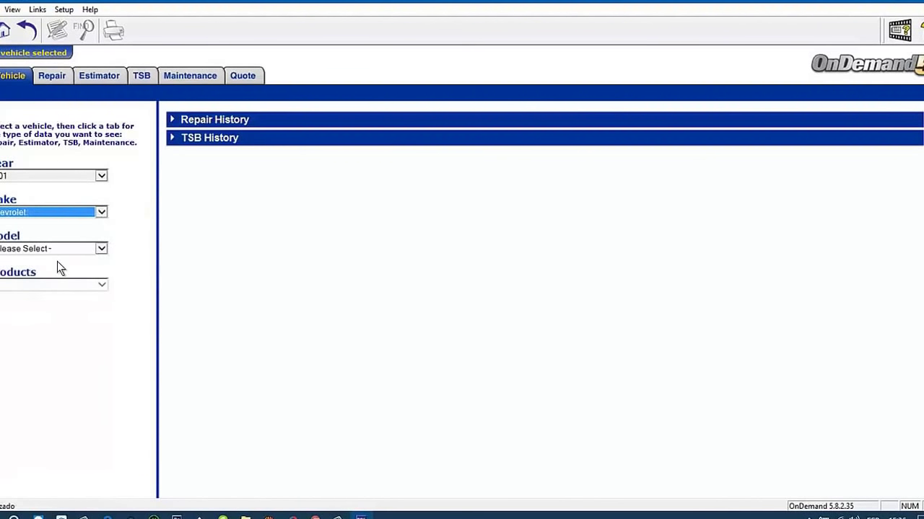
{"action": "left_click", "coordinate": [102, 249]}
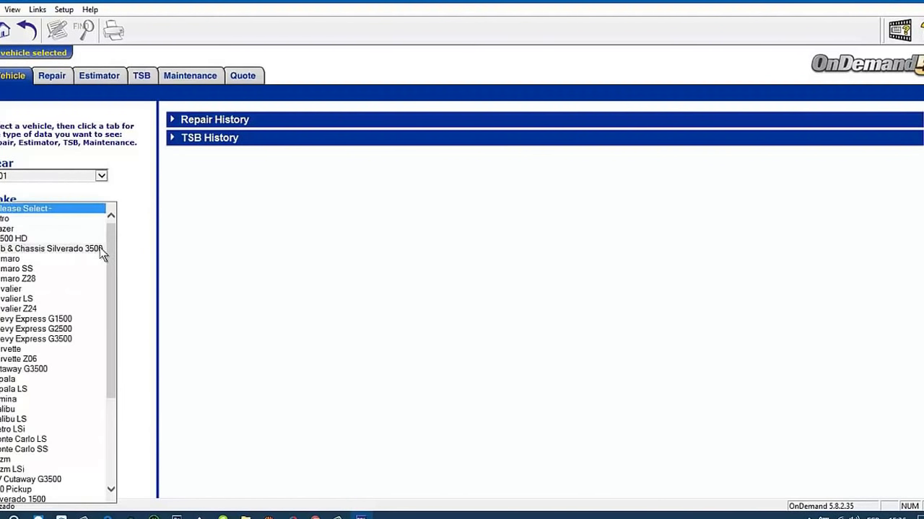
{"action": "left_click", "coordinate": [63, 228]}
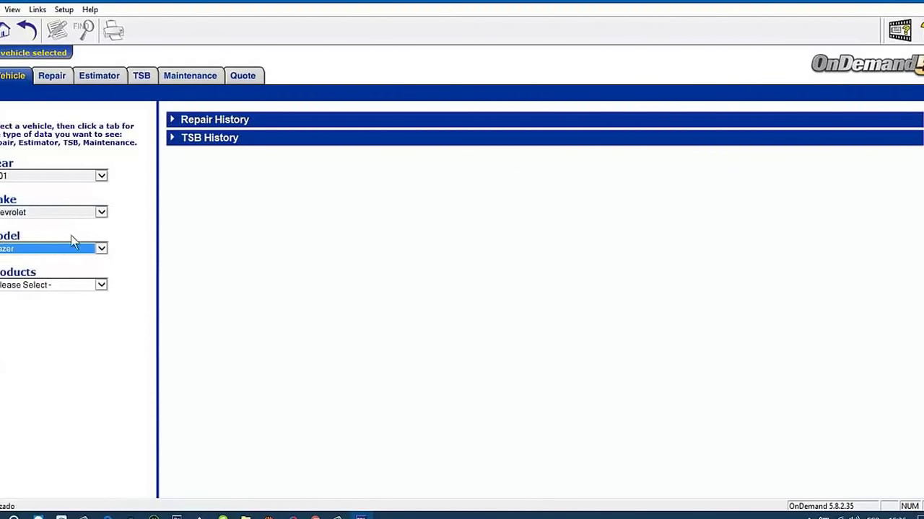
Select the Repair product for the vehicle and open the Cruise Control section of the System Wiring Diagrams article.
{"action": "left_click", "coordinate": [101, 286]}
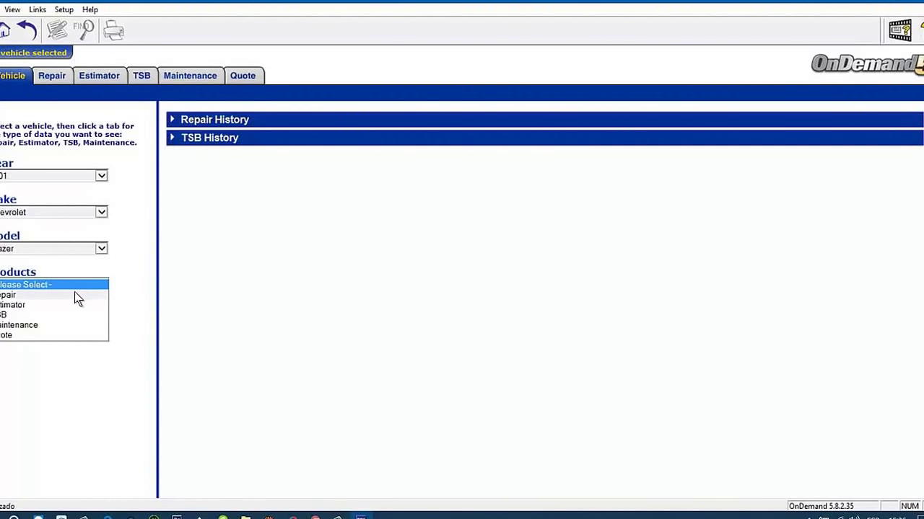
{"action": "left_click", "coordinate": [75, 295]}
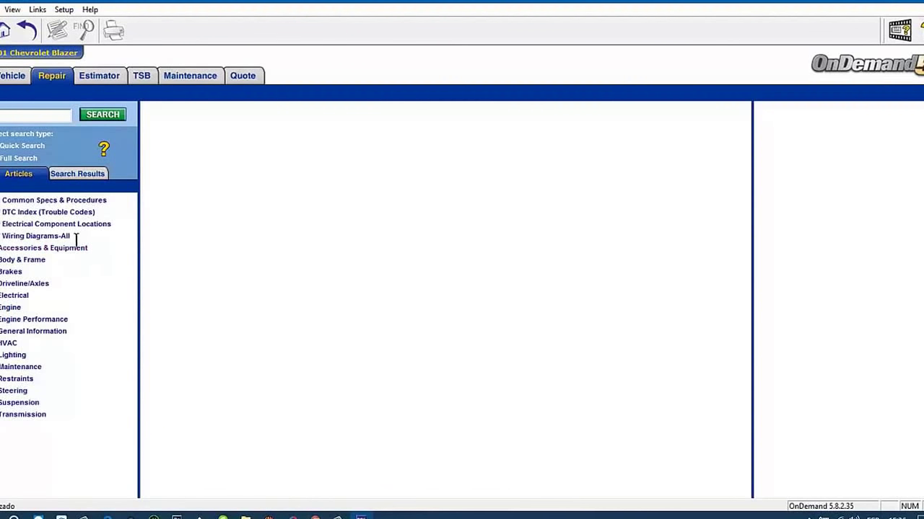
{"action": "left_click", "coordinate": [36, 238]}
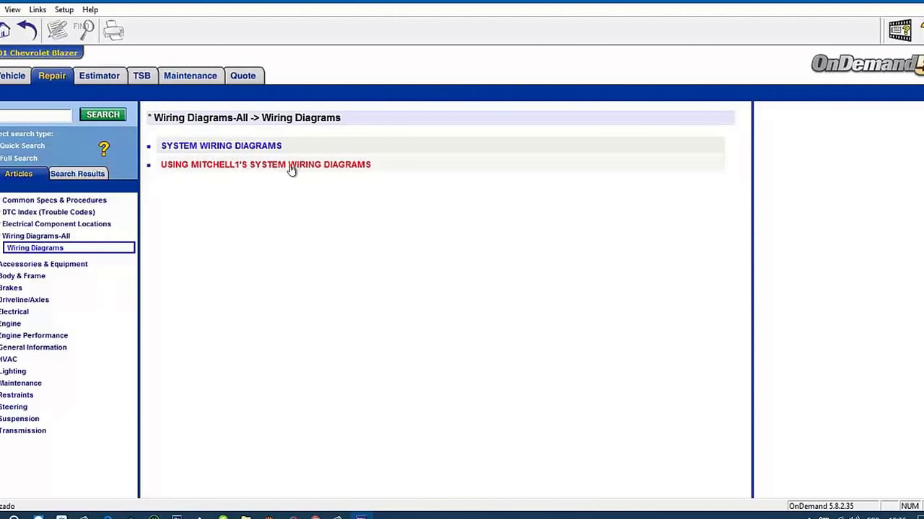
{"action": "left_click", "coordinate": [213, 147]}
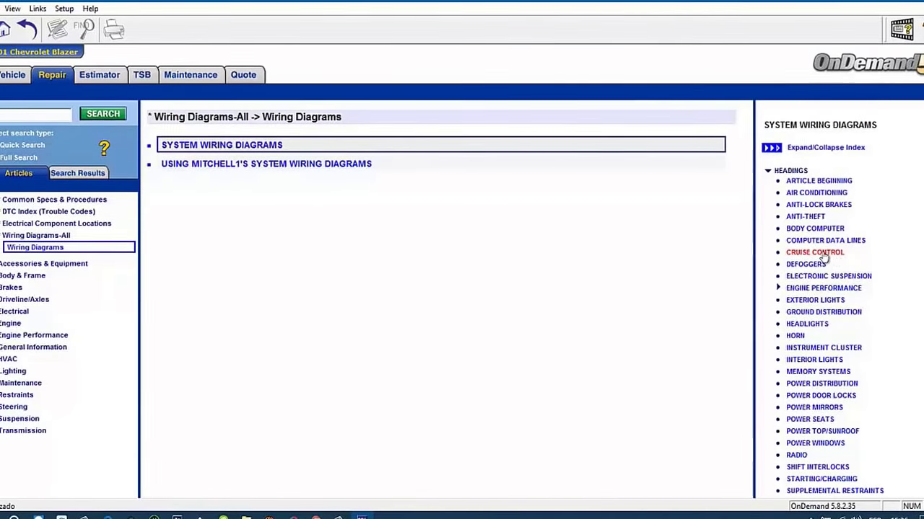
{"action": "left_click", "coordinate": [829, 254]}
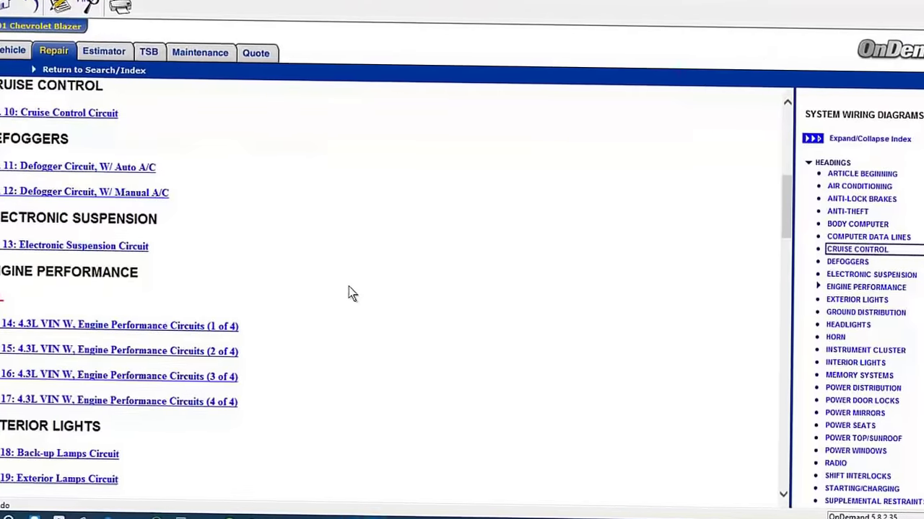
Look through the system wiring diagram list from Cruise Control to the wiper/washer circuits and back to the radio circuits.
{"action": "scroll", "coordinate": [349, 289], "scroll_direction": "down", "scroll_amount": 3}
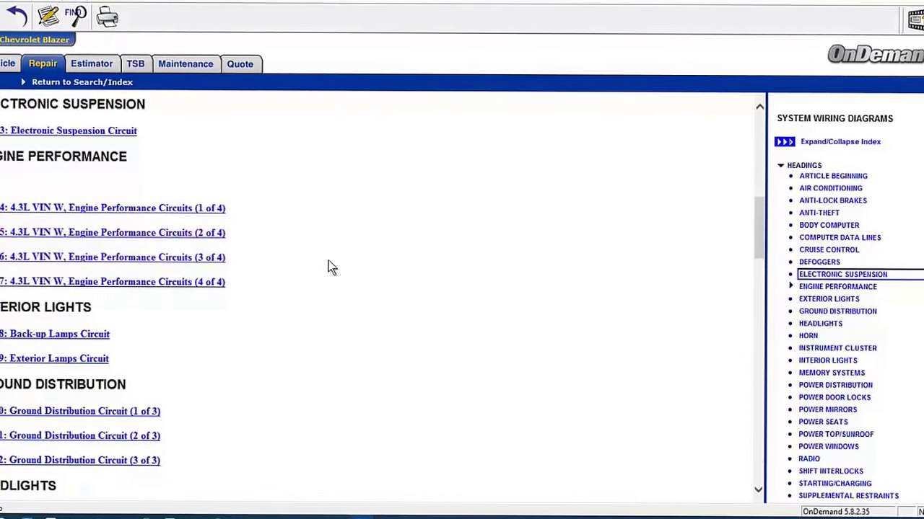
{"action": "scroll", "coordinate": [326, 275], "scroll_direction": "down", "scroll_amount": 1}
{"action": "scroll", "coordinate": [324, 280], "scroll_direction": "down", "scroll_amount": 2}
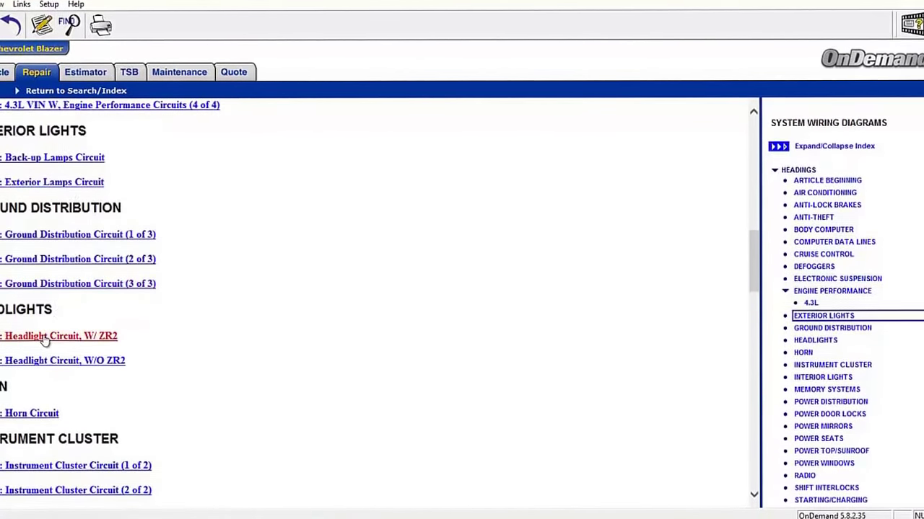
{"action": "scroll", "coordinate": [35, 402], "scroll_direction": "down", "scroll_amount": 3}
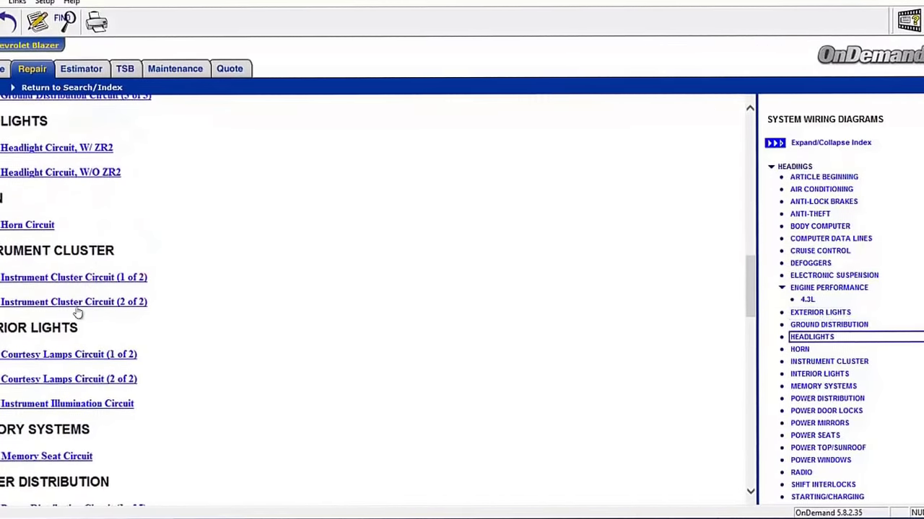
{"action": "scroll", "coordinate": [264, 226], "scroll_direction": "down", "scroll_amount": 2}
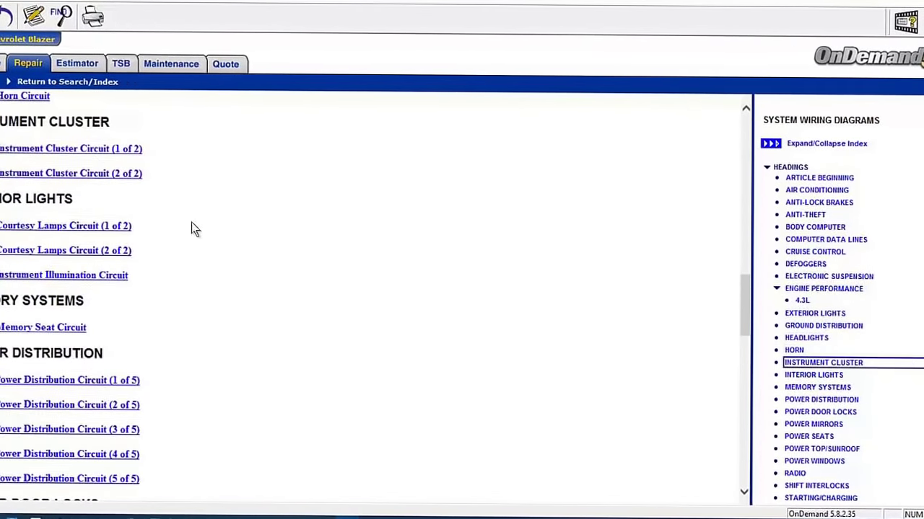
{"action": "scroll", "coordinate": [161, 247], "scroll_direction": "down", "scroll_amount": 3}
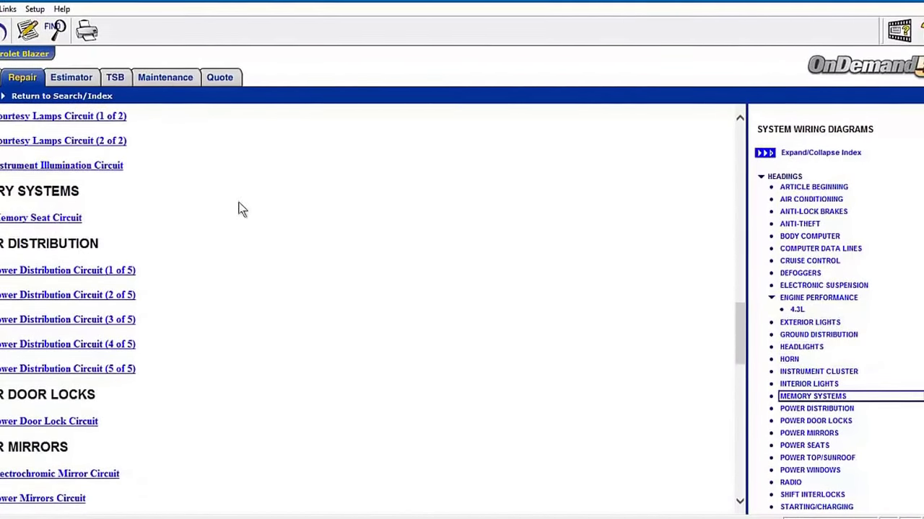
{"action": "scroll", "coordinate": [202, 216], "scroll_direction": "down", "scroll_amount": 3}
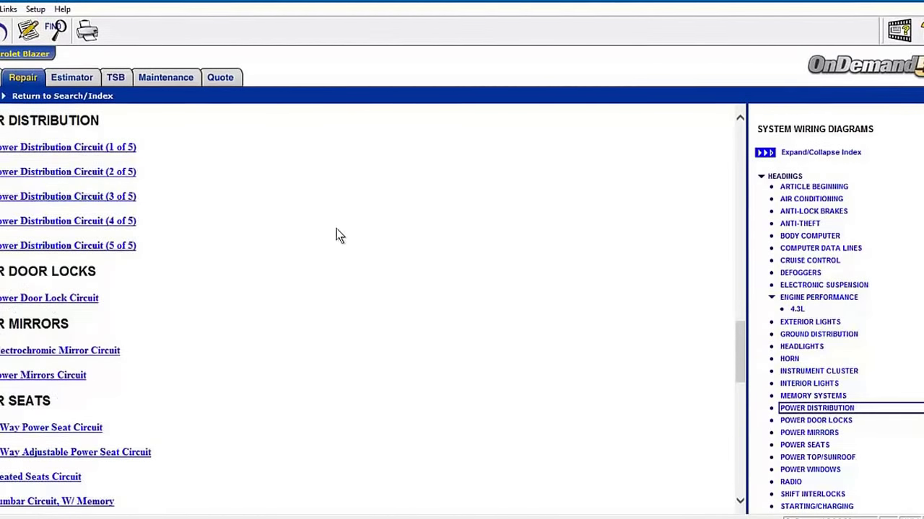
{"action": "scroll", "coordinate": [336, 233], "scroll_direction": "down", "scroll_amount": 3}
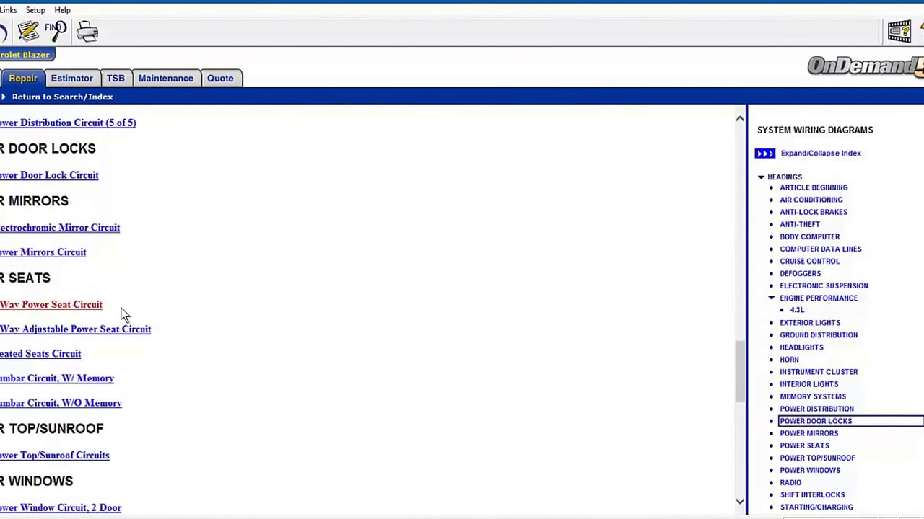
{"action": "scroll", "coordinate": [108, 275], "scroll_direction": "down", "scroll_amount": 1}
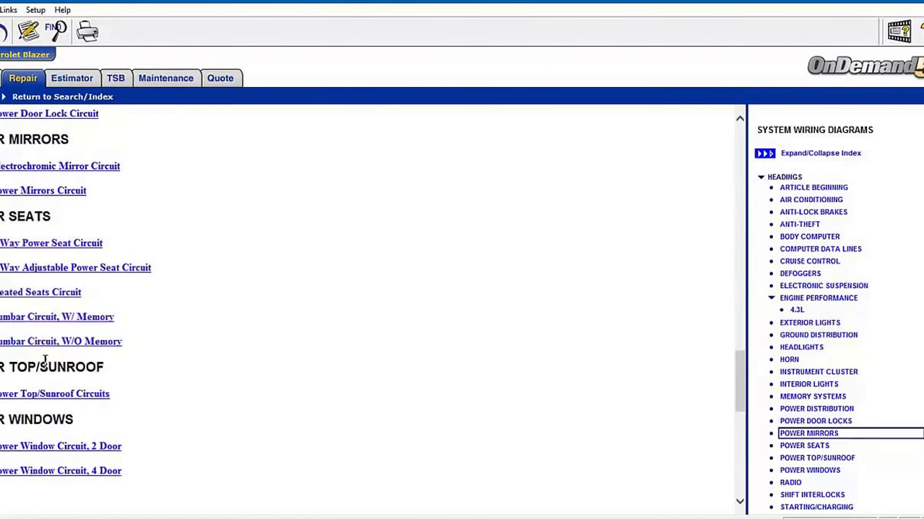
{"action": "scroll", "coordinate": [274, 249], "scroll_direction": "down", "scroll_amount": 2}
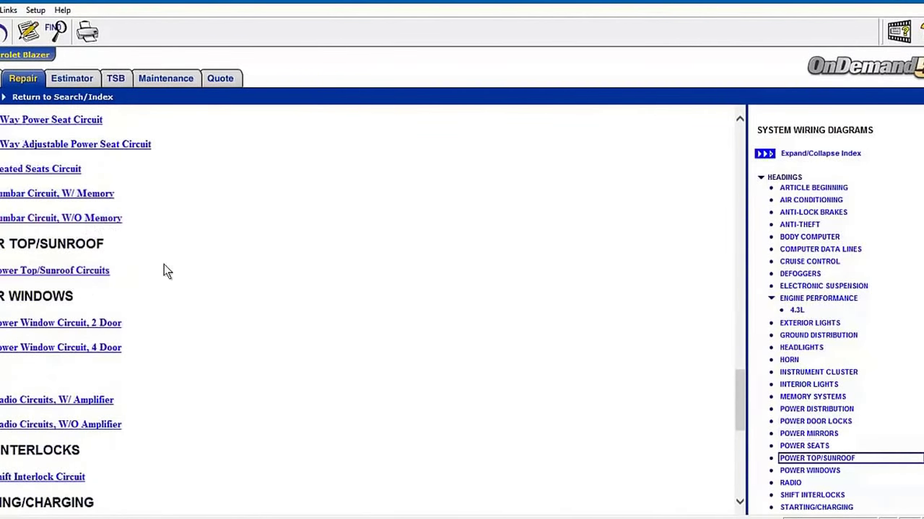
{"action": "scroll", "coordinate": [284, 255], "scroll_direction": "down", "scroll_amount": 1}
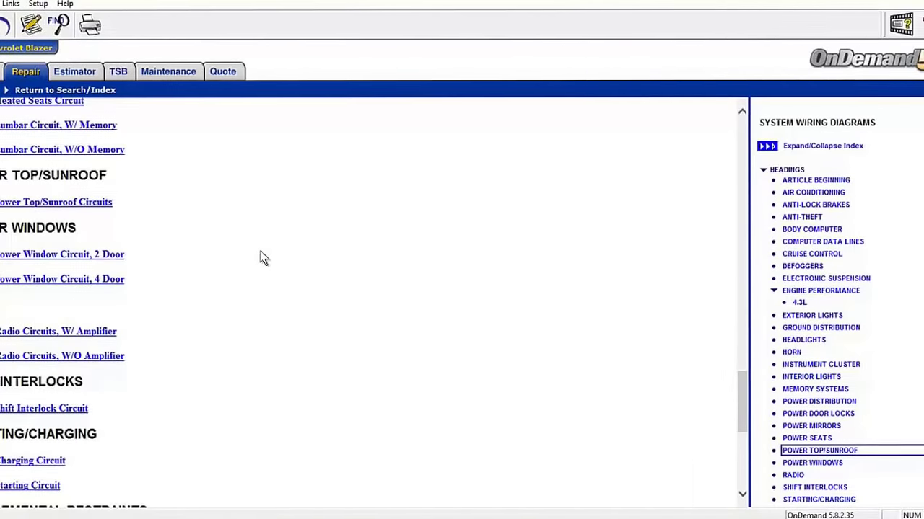
{"action": "scroll", "coordinate": [231, 260], "scroll_direction": "down", "scroll_amount": 1}
{"action": "scroll", "coordinate": [231, 256], "scroll_direction": "down", "scroll_amount": 2}
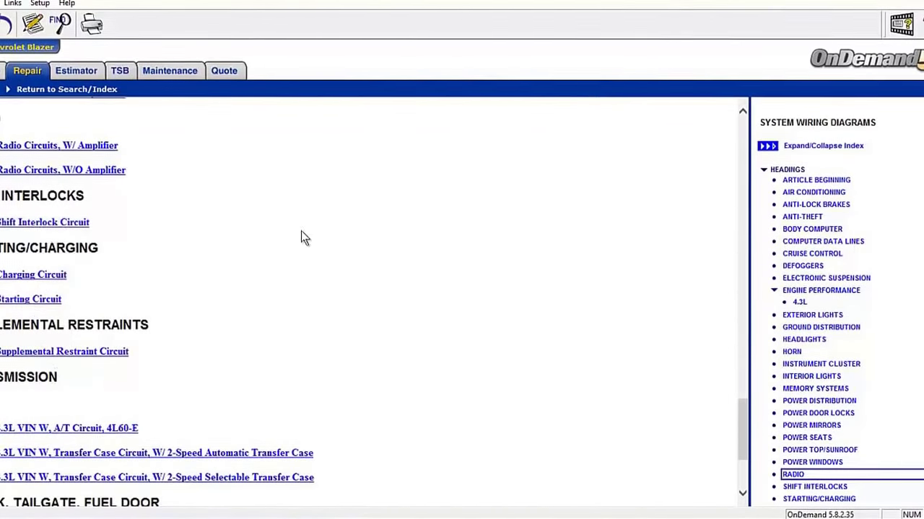
{"action": "scroll", "coordinate": [224, 243], "scroll_direction": "down", "scroll_amount": 2}
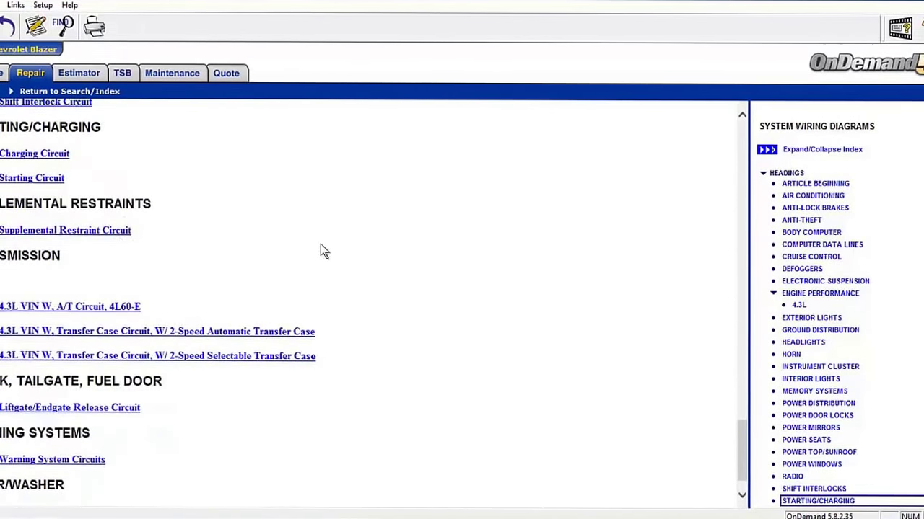
{"action": "scroll", "coordinate": [135, 251], "scroll_direction": "down", "scroll_amount": 1}
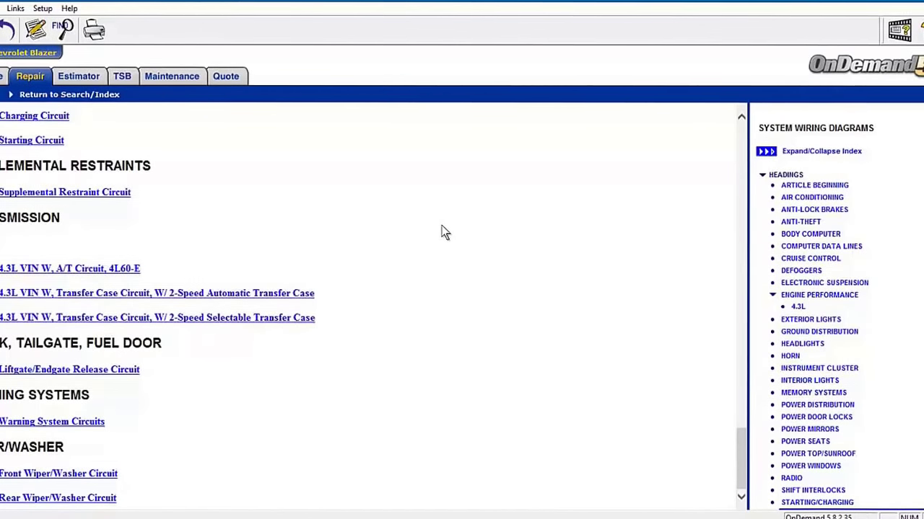
{"action": "scroll", "coordinate": [444, 231], "scroll_direction": "up", "scroll_amount": 3}
{"action": "scroll", "coordinate": [441, 225], "scroll_direction": "up", "scroll_amount": 3}
{"action": "scroll", "coordinate": [441, 225], "scroll_direction": "down", "scroll_amount": 2}
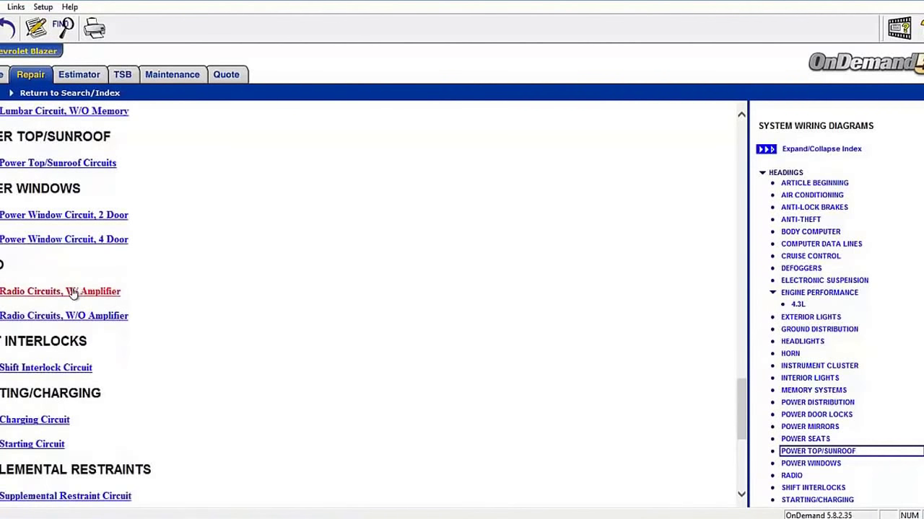
Open the Radio Circuits, W/ Amplifier diagram, maximize its window and enlarge the drawing.
{"action": "left_click", "coordinate": [67, 292]}
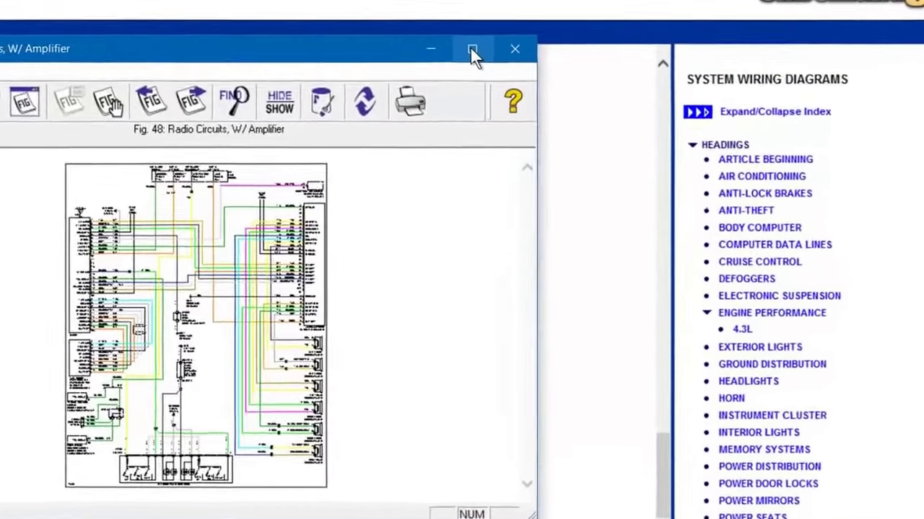
{"action": "left_click", "coordinate": [552, 74]}
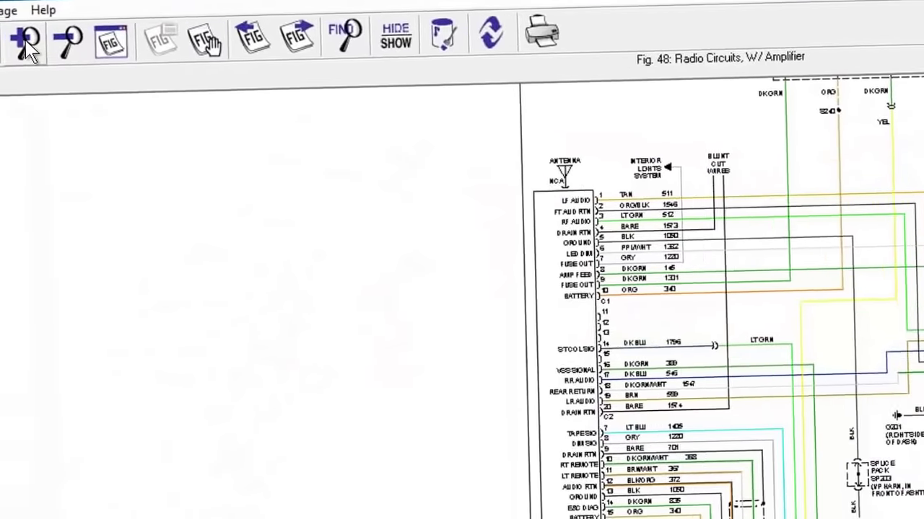
{"action": "left_click", "coordinate": [12, 9]}
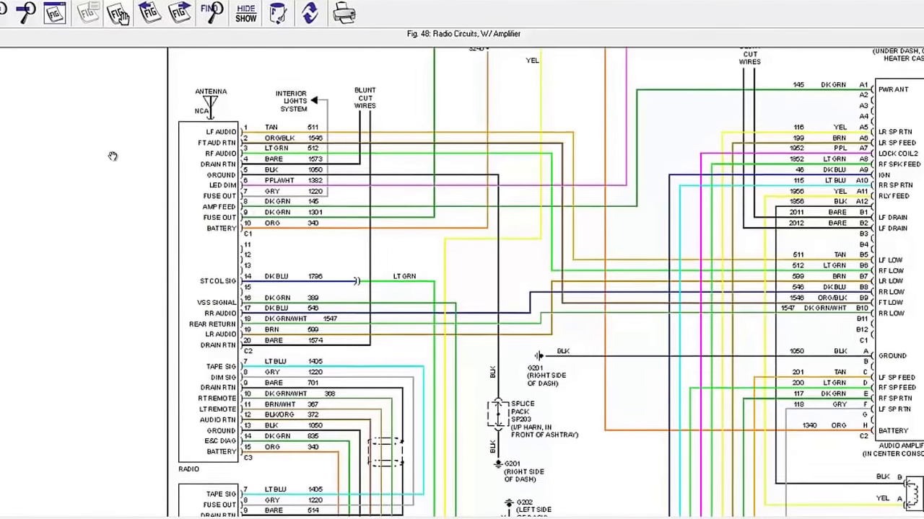
Examine the radio wiring from the I/P fuse block feeds down to the steering wheel controls.
{"action": "scroll", "coordinate": [97, 332], "scroll_direction": "up", "scroll_amount": 5}
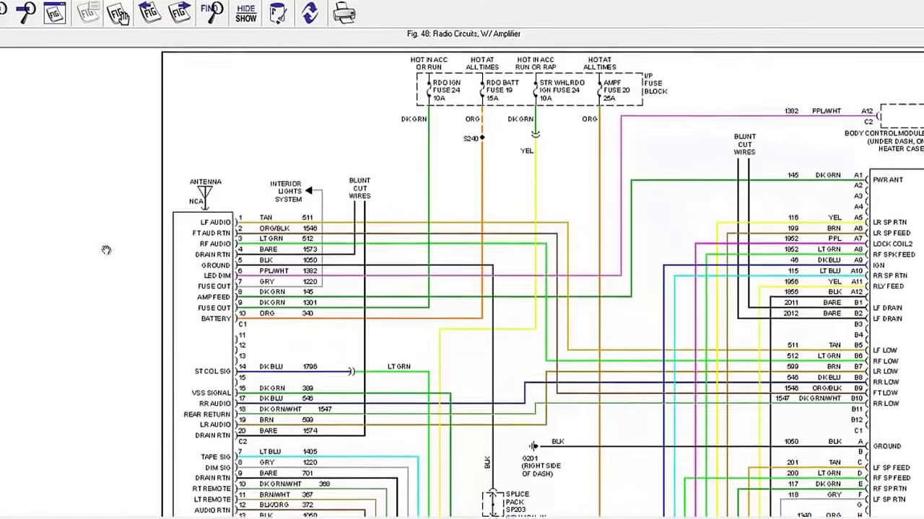
{"action": "left_click_drag", "start_coordinate": [102, 281], "coordinate": [102, 272]}
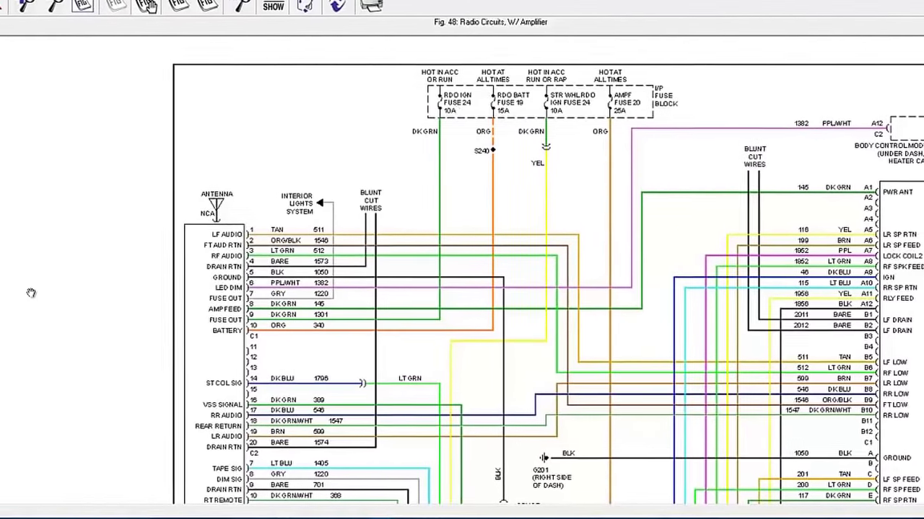
{"action": "scroll", "coordinate": [101, 361], "scroll_direction": "down", "scroll_amount": 3}
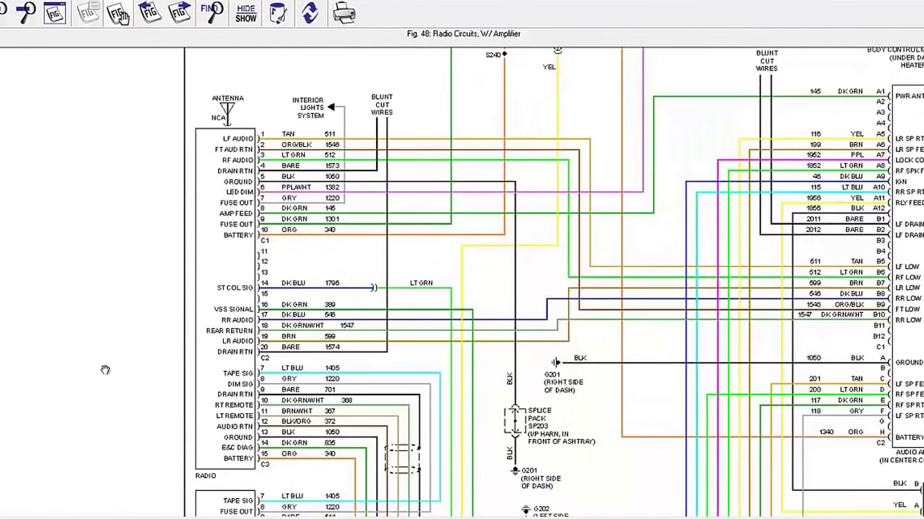
{"action": "scroll", "coordinate": [106, 368], "scroll_direction": "down", "scroll_amount": 2}
{"action": "scroll", "coordinate": [137, 384], "scroll_direction": "down", "scroll_amount": 1}
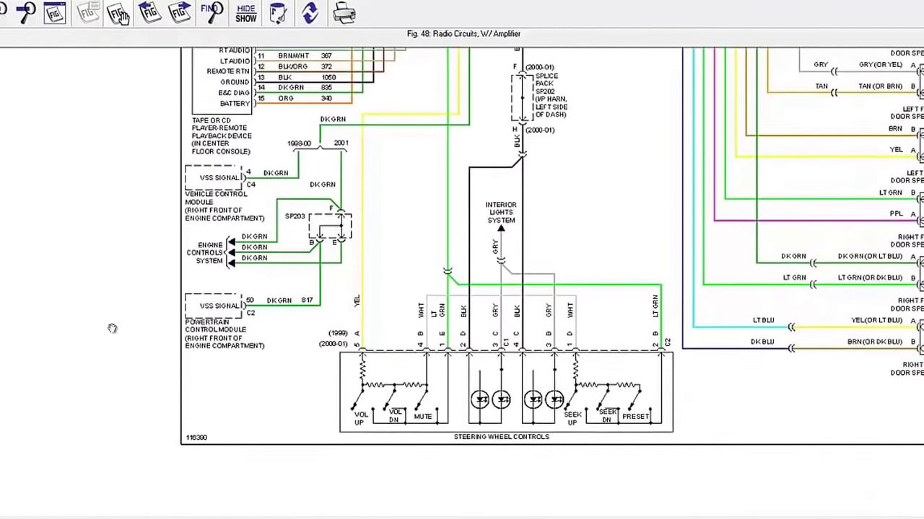
{"action": "left_click_drag", "start_coordinate": [124, 297], "coordinate": [74, 242]}
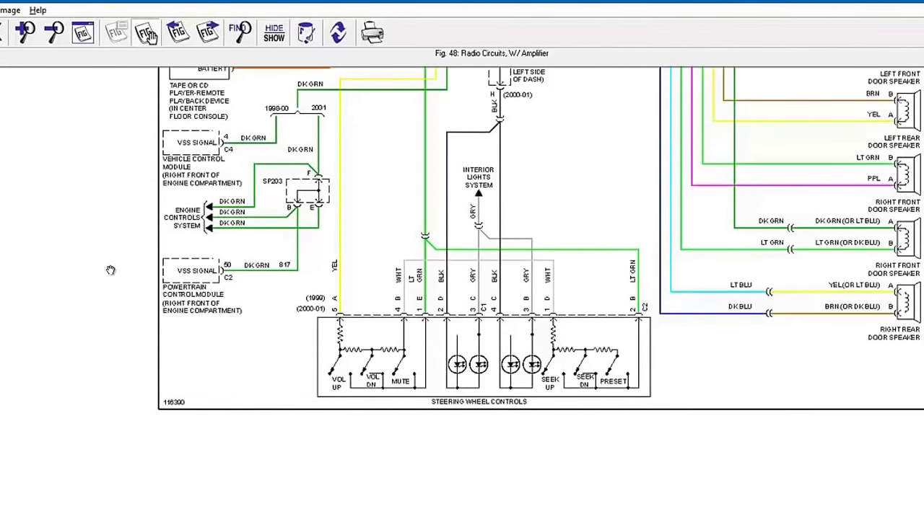
{"action": "left_click_drag", "start_coordinate": [114, 298], "coordinate": [111, 273]}
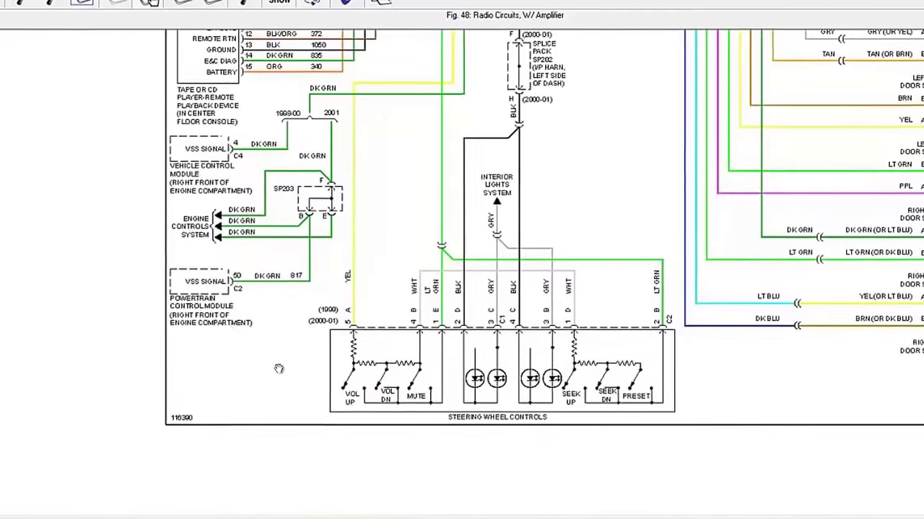
{"action": "left_click_drag", "start_coordinate": [66, 230], "coordinate": [37, 226]}
{"action": "left_click_drag", "start_coordinate": [80, 440], "coordinate": [79, 362]}
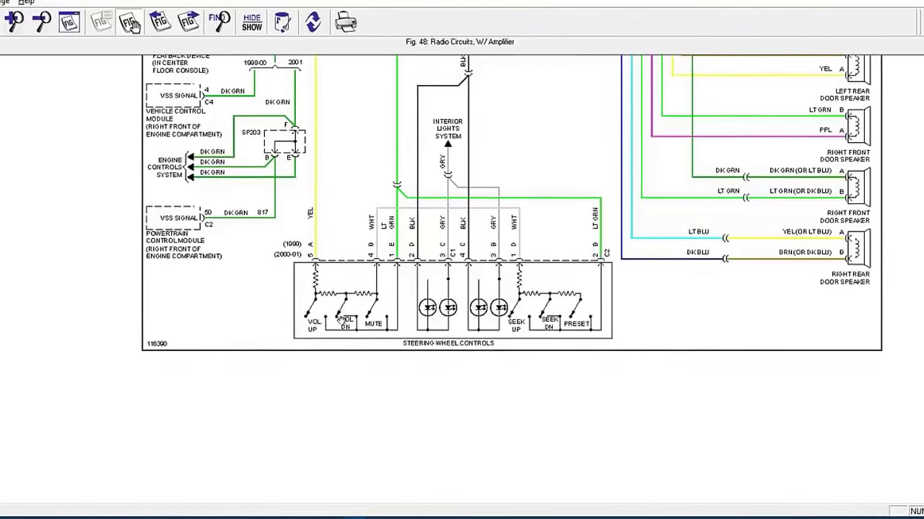
Examine the playback device and door speaker wiring, close the radio diagram and go back up the wiring diagram list.
{"action": "left_click_drag", "start_coordinate": [28, 261], "coordinate": [8, 412]}
{"action": "scroll", "coordinate": [487, 289], "scroll_direction": "up", "scroll_amount": 5}
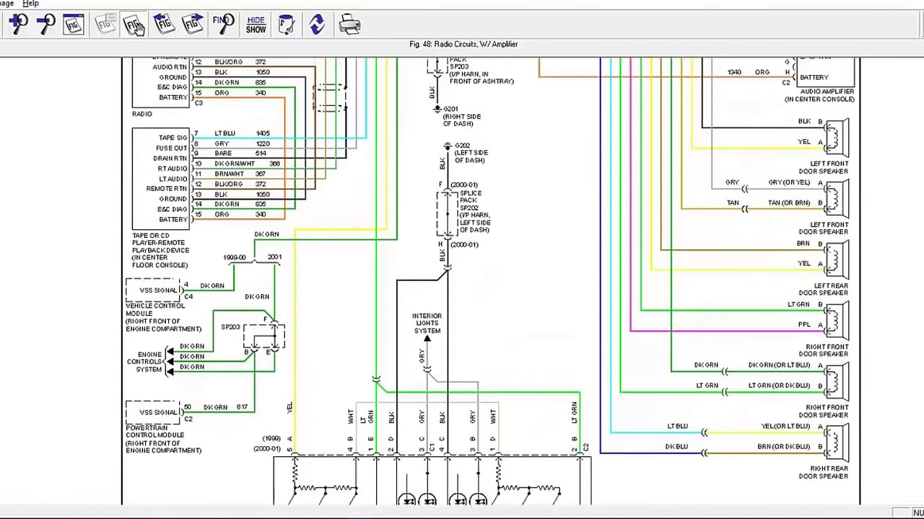
{"action": "scroll", "coordinate": [488, 288], "scroll_direction": "down", "scroll_amount": 4}
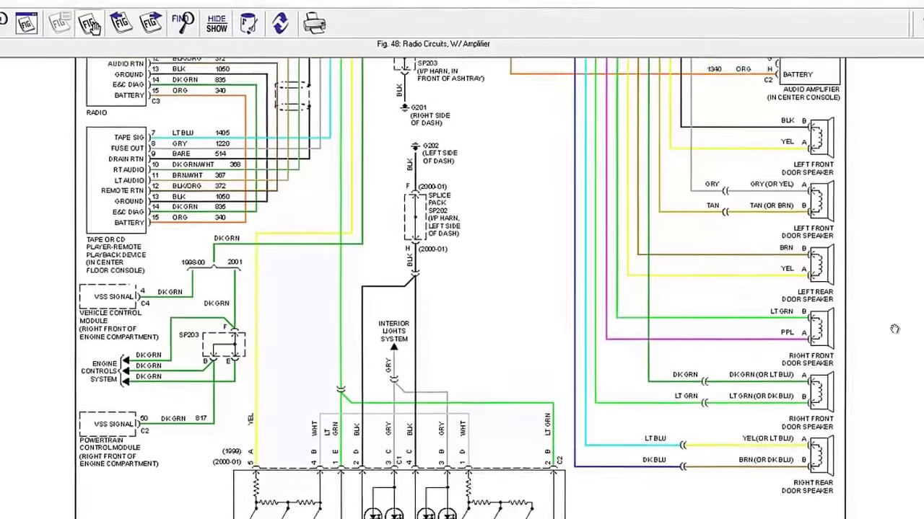
{"action": "left_click_drag", "start_coordinate": [892, 325], "coordinate": [887, 406]}
{"action": "left_click_drag", "start_coordinate": [897, 146], "coordinate": [889, 163]}
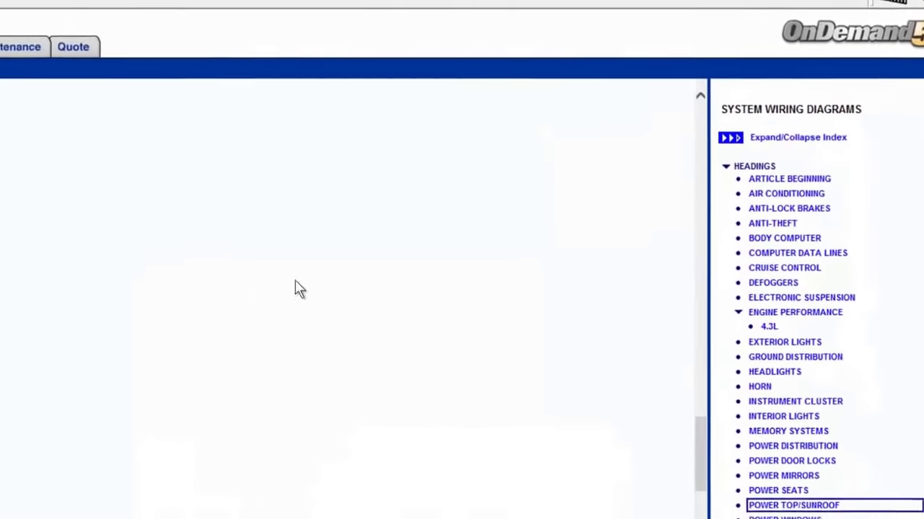
{"action": "scroll", "coordinate": [303, 288], "scroll_direction": "up", "scroll_amount": 15}
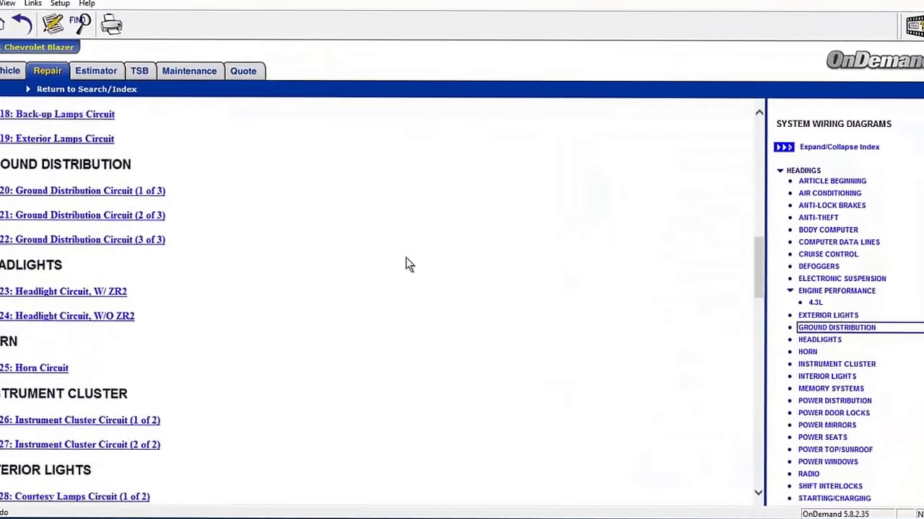